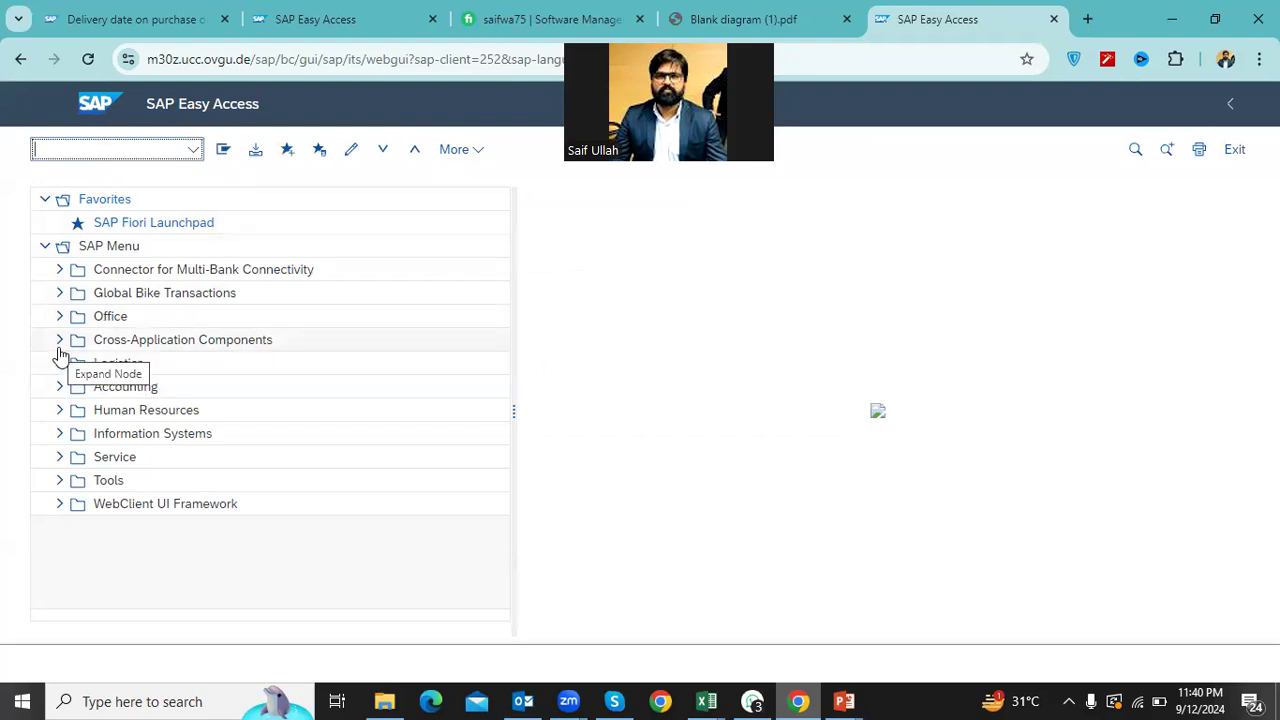
Run transaction SPRO and display the SAP Reference IMG
text(s)
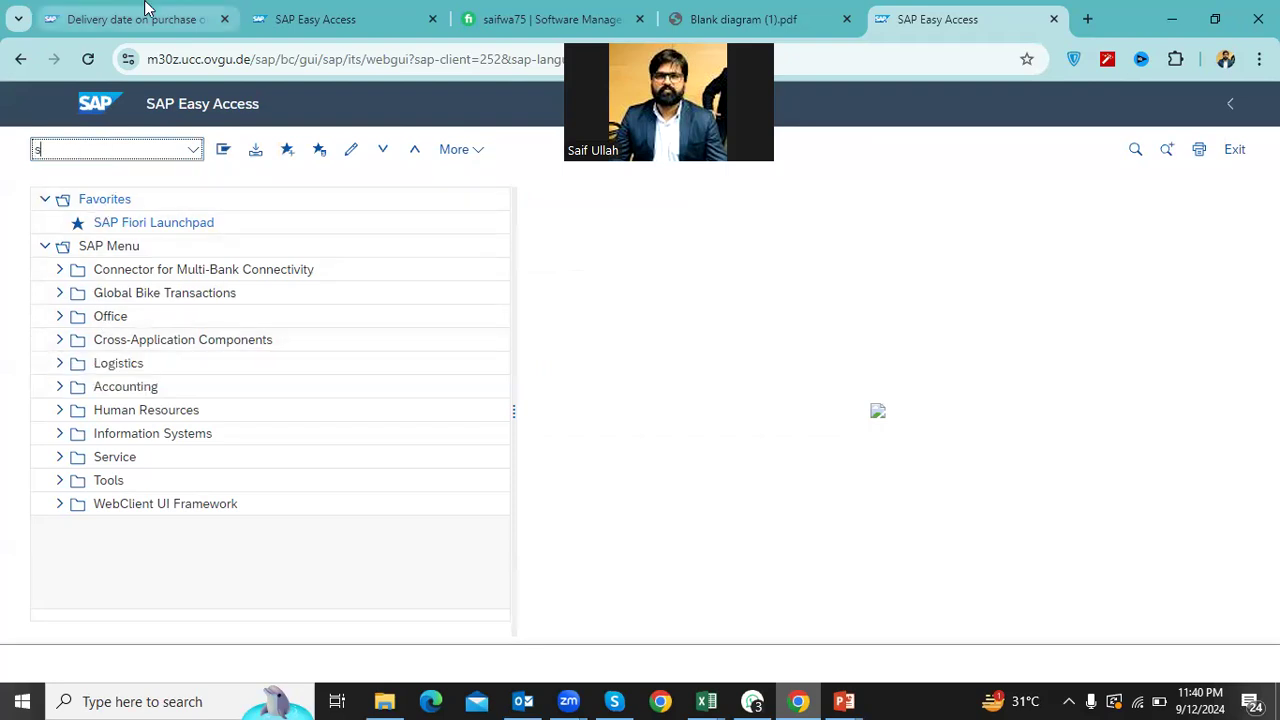
text(pro)
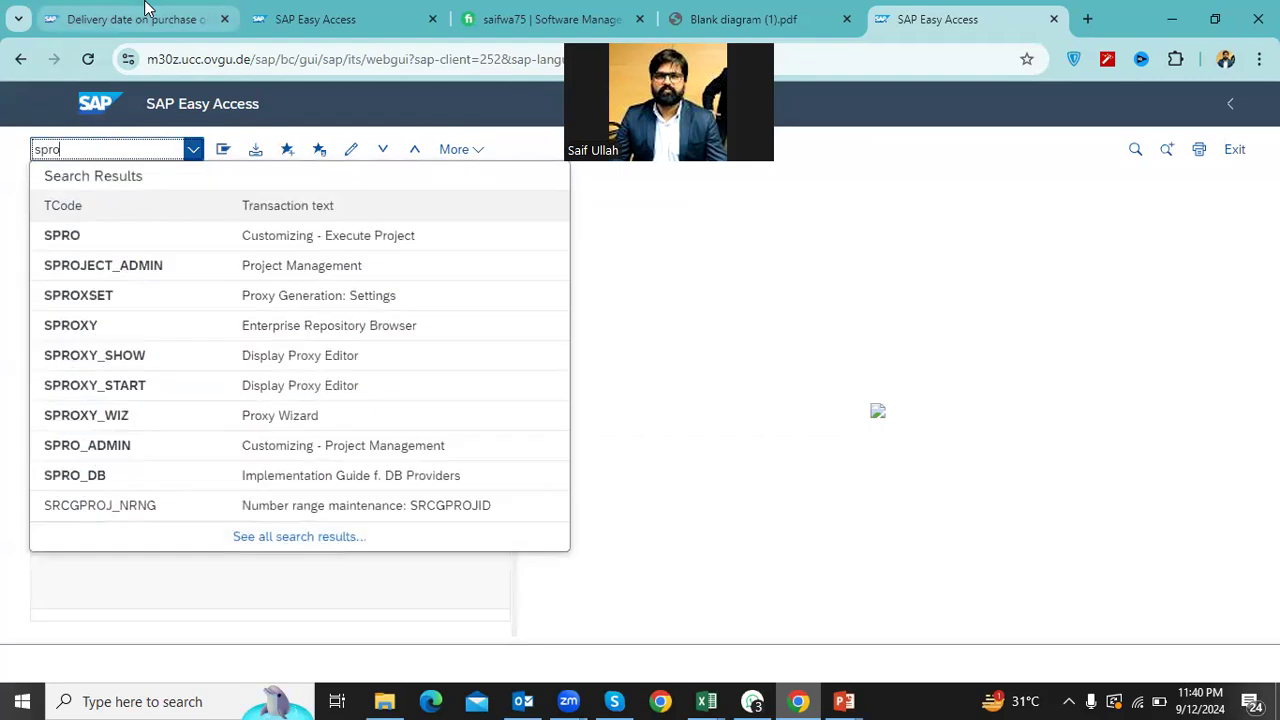
click(90, 237)
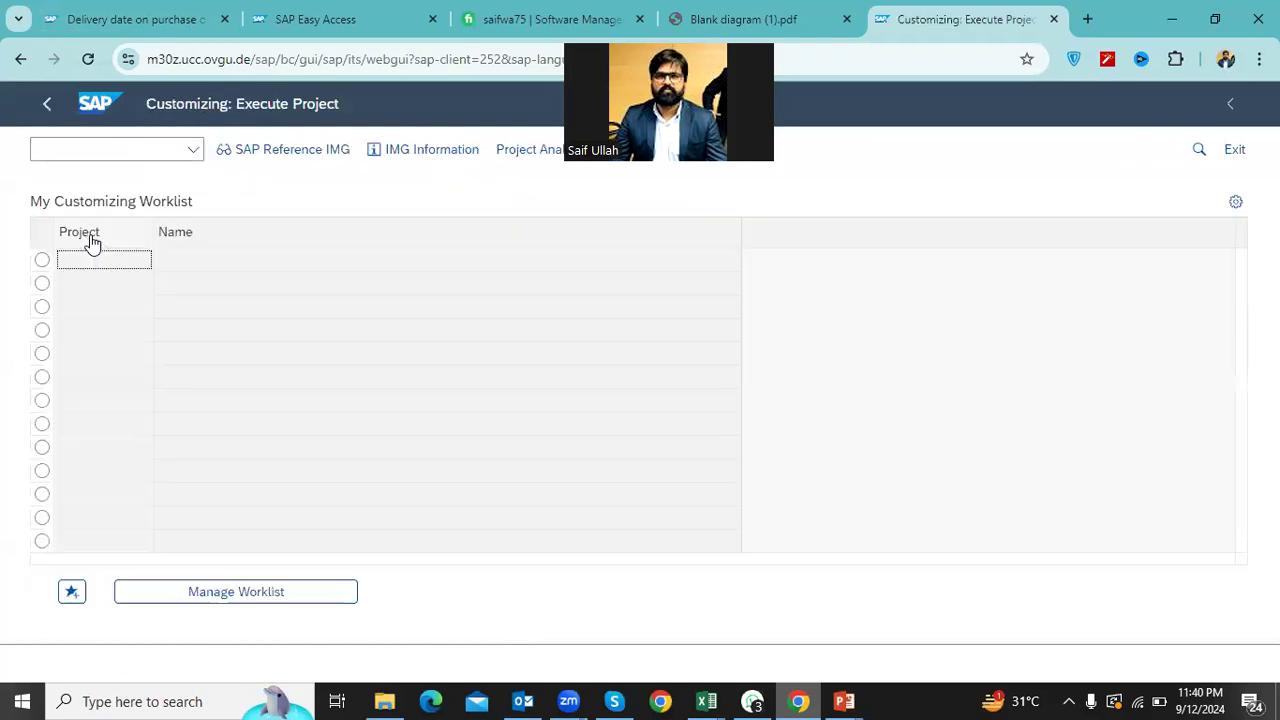
click(259, 162)
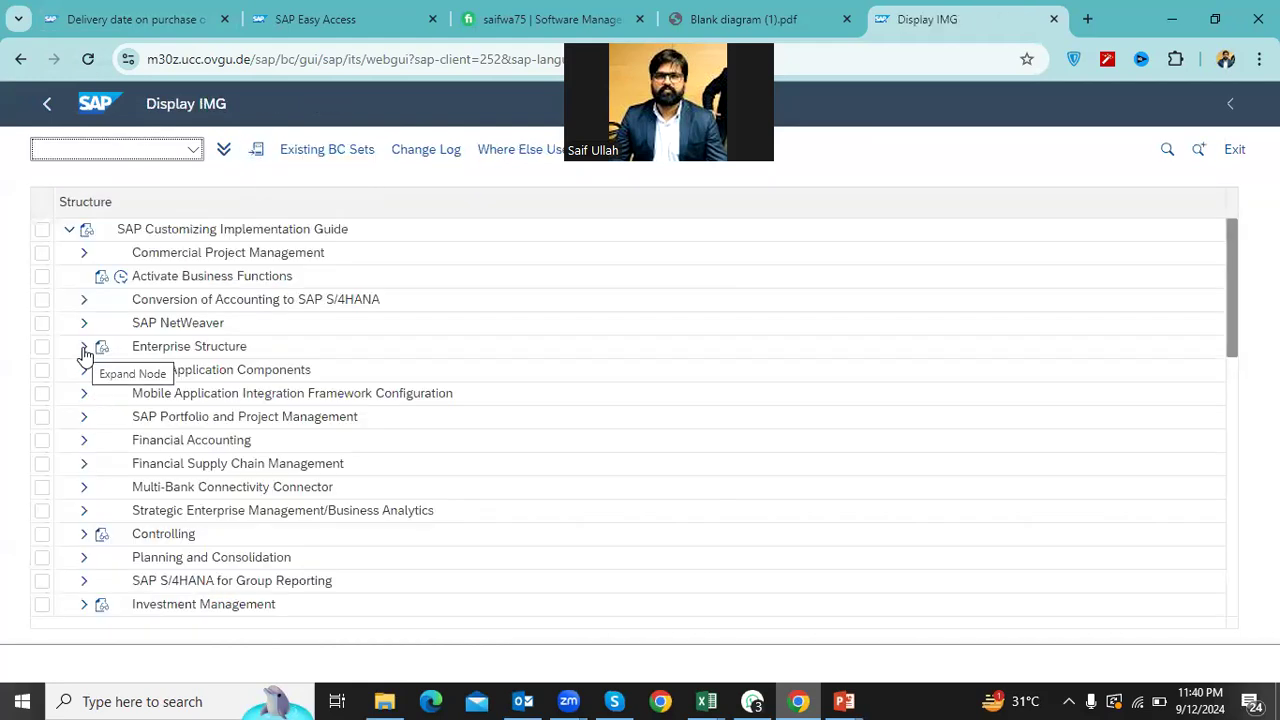
click(85, 350)
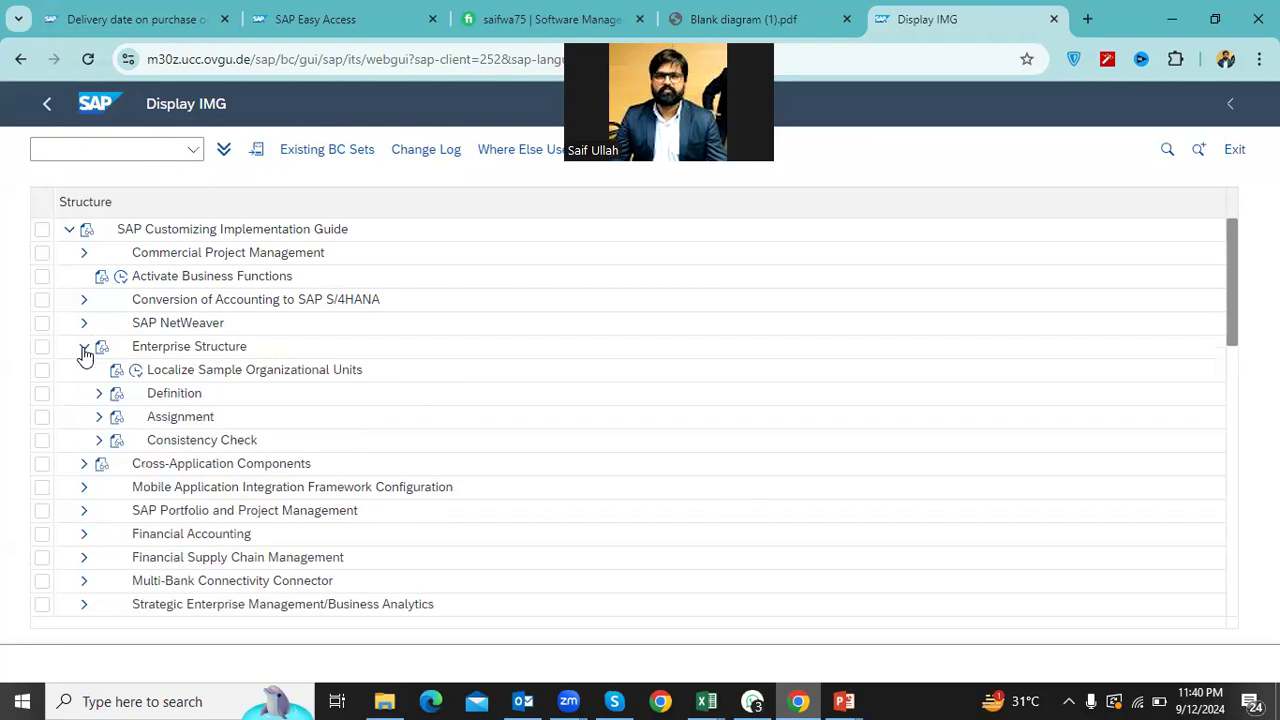
scroll(120, 408, down, 10)
scroll(120, 408, up, 10)
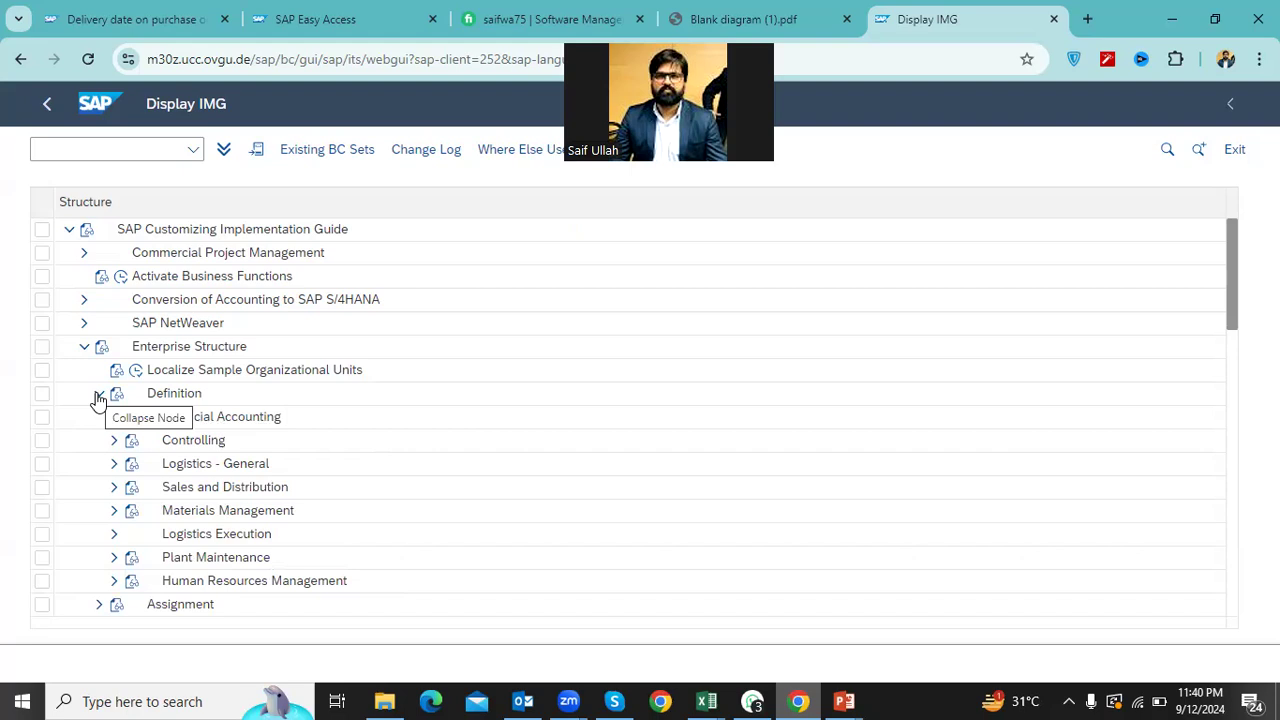
click(113, 468)
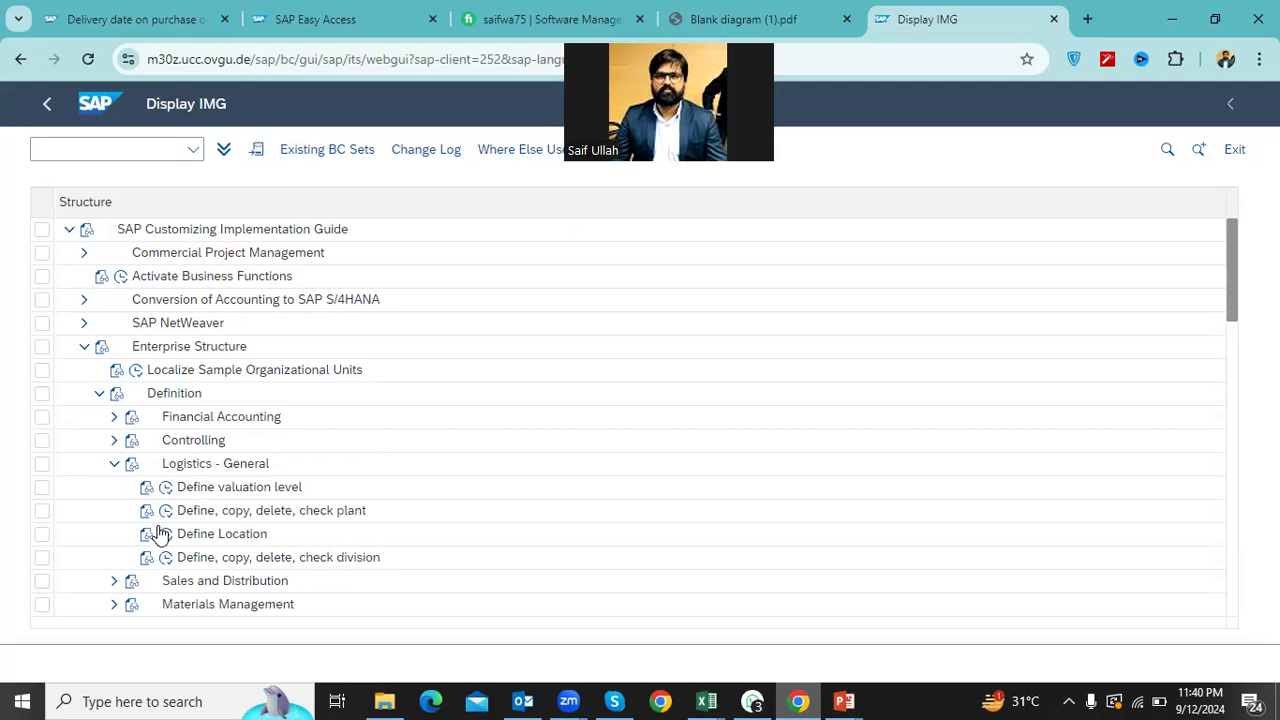
click(113, 464)
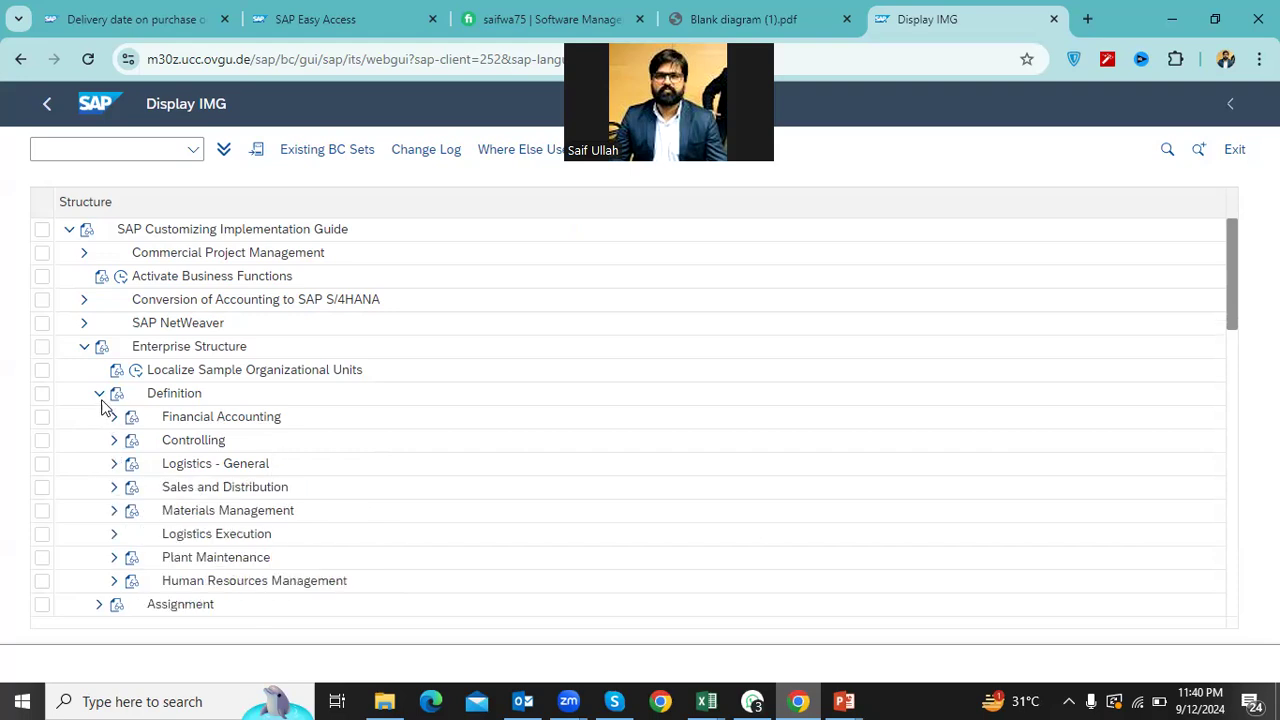
click(100, 396)
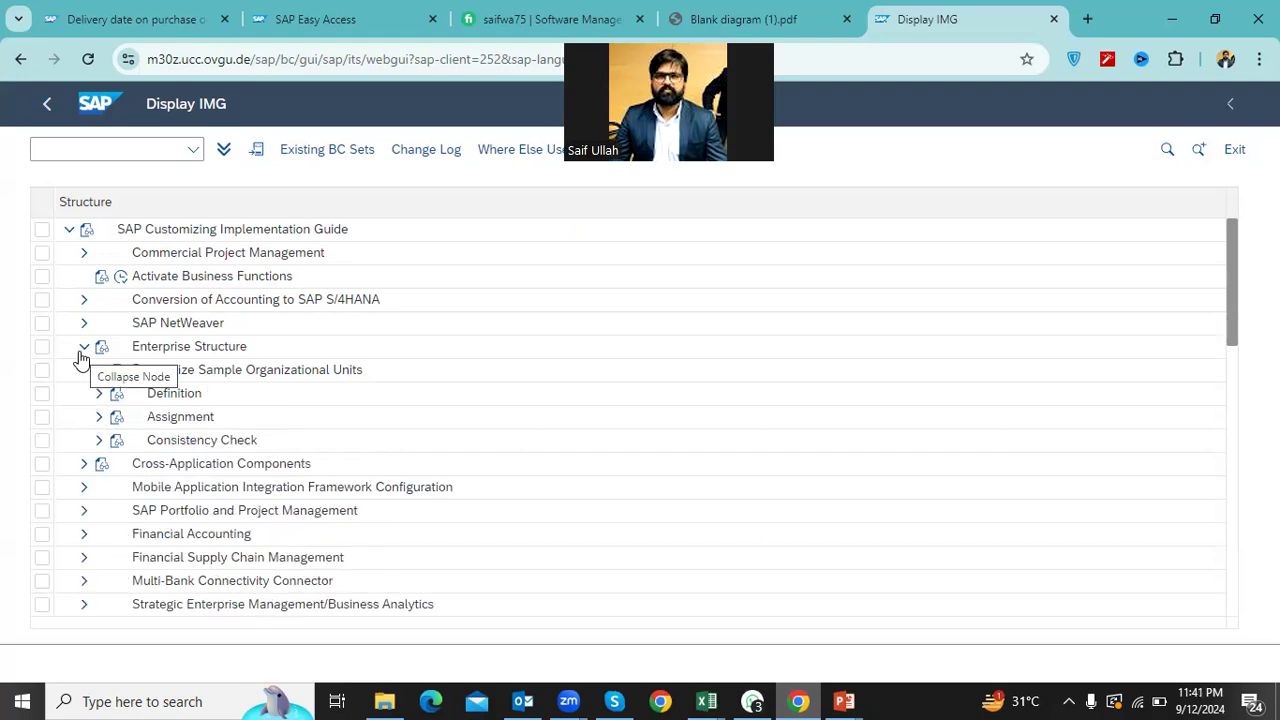
click(81, 352)
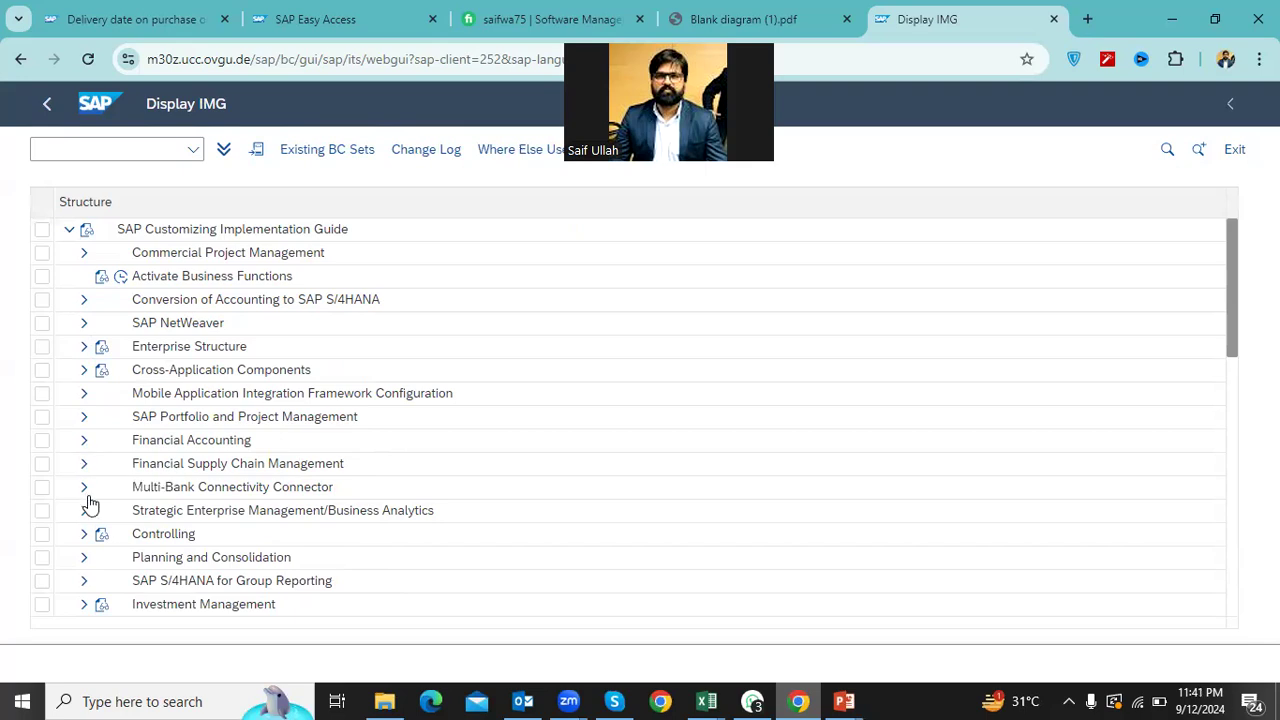
scroll(190, 528, down, 10)
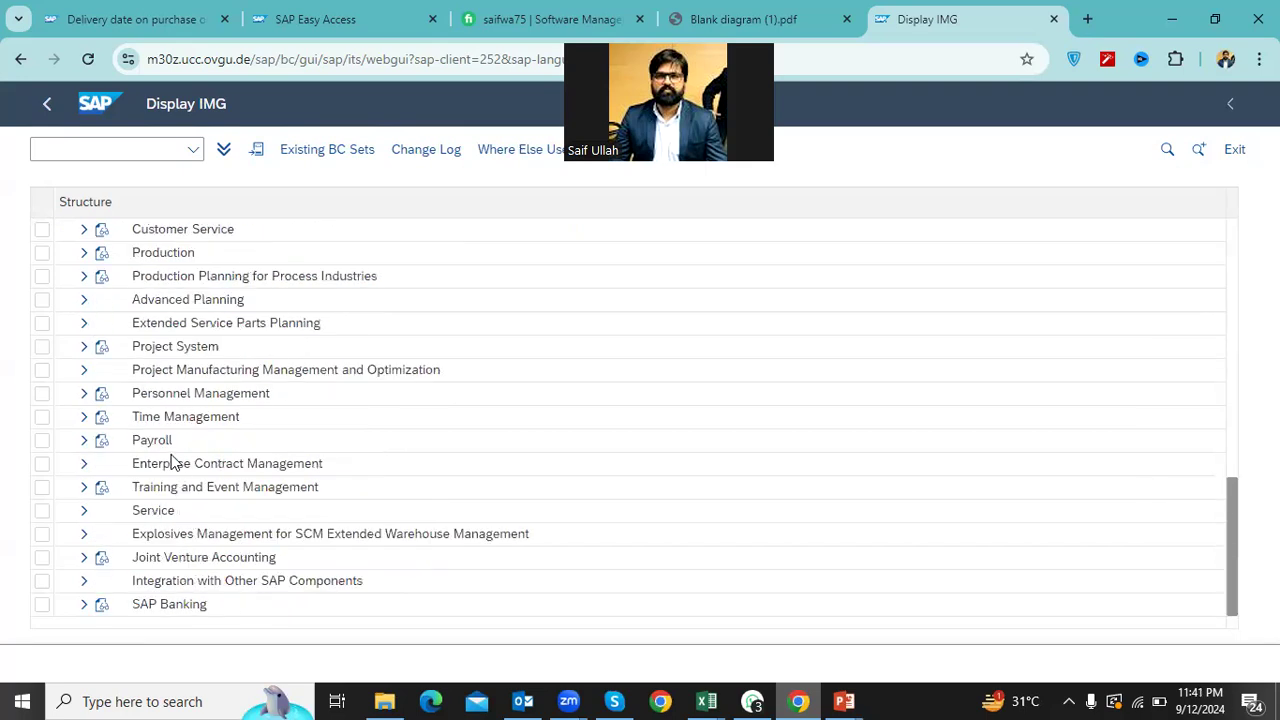
scroll(145, 428, up, 5)
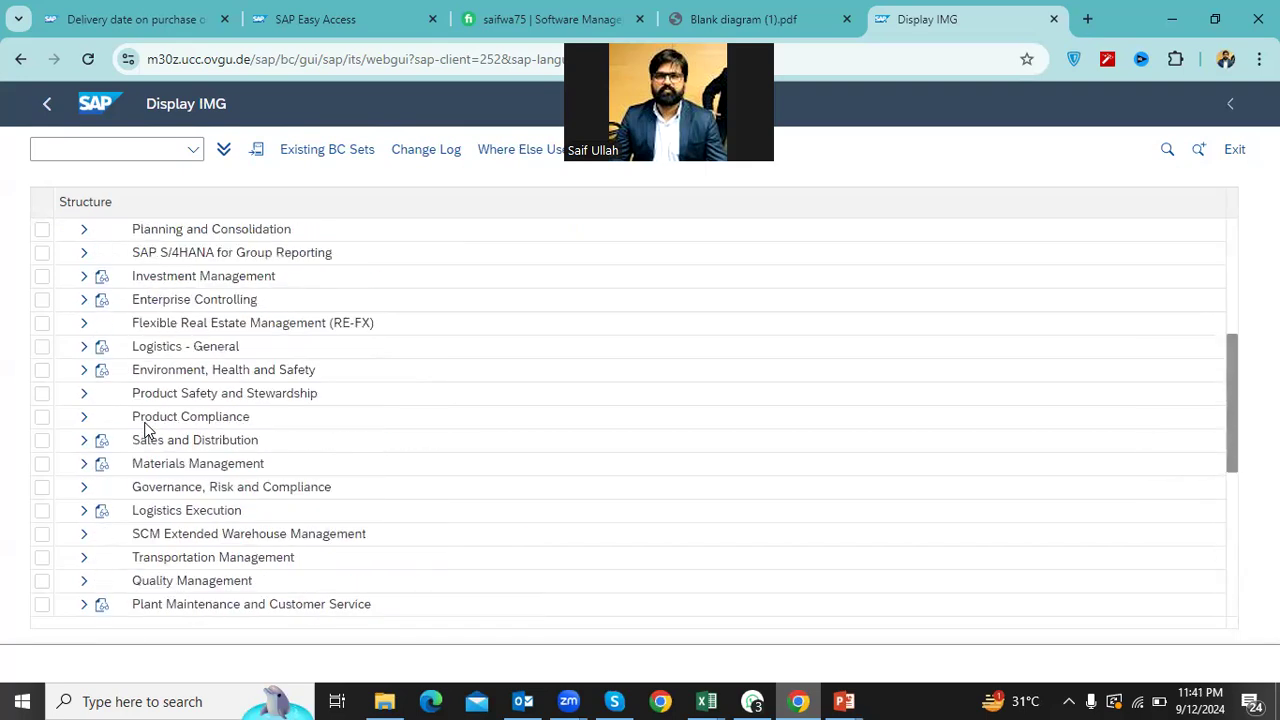
click(87, 465)
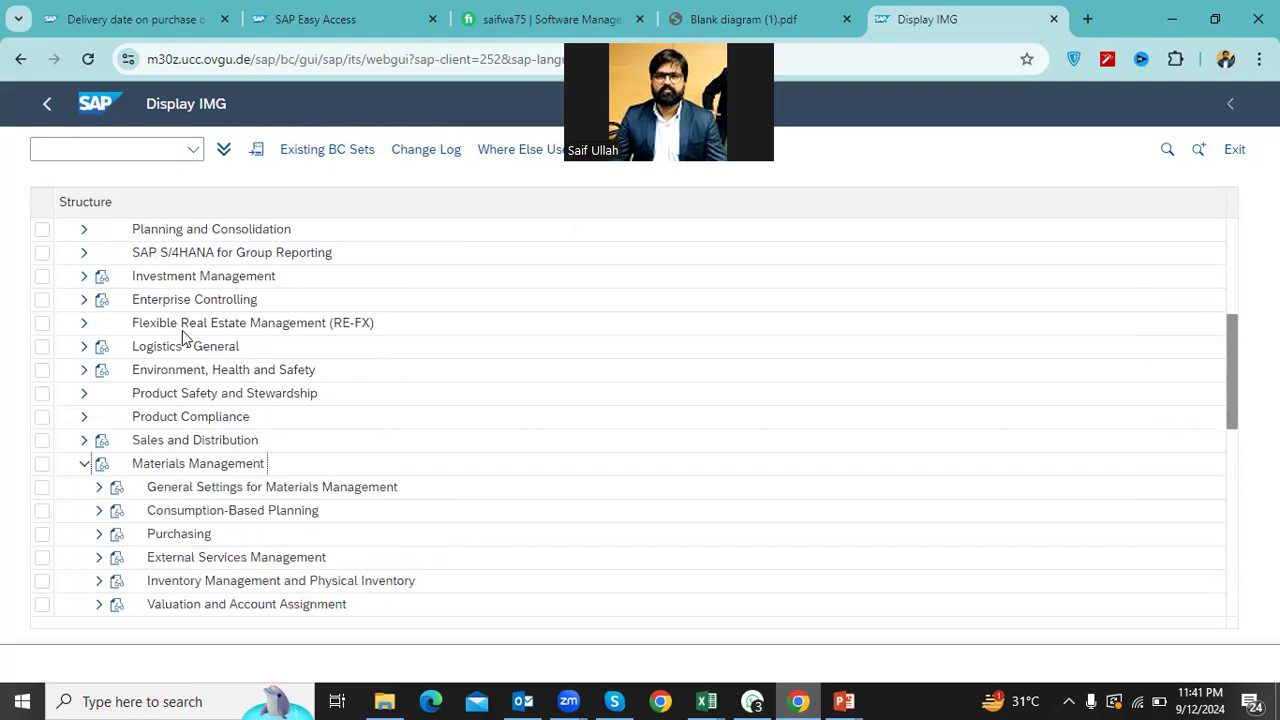
scroll(183, 338, up, 4)
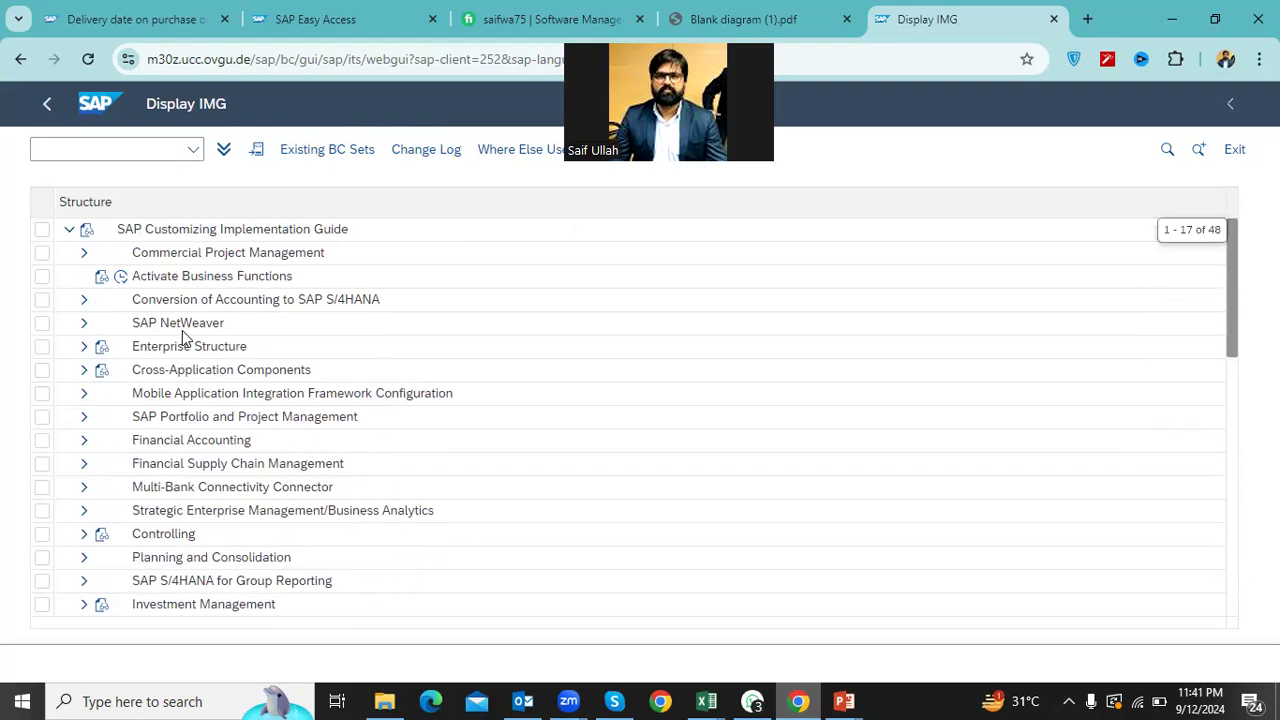
Open the Maintain storage location activity under Enterprise Structure, Definition, Materials Management
click(85, 346)
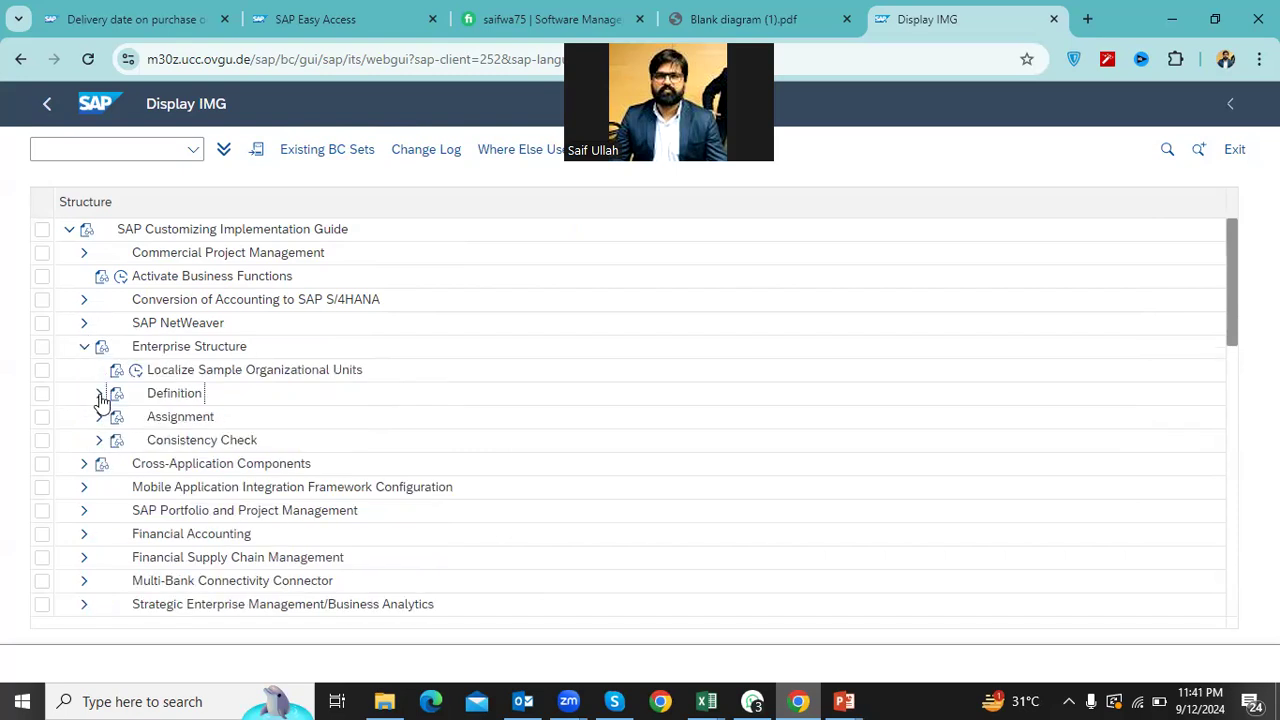
click(99, 393)
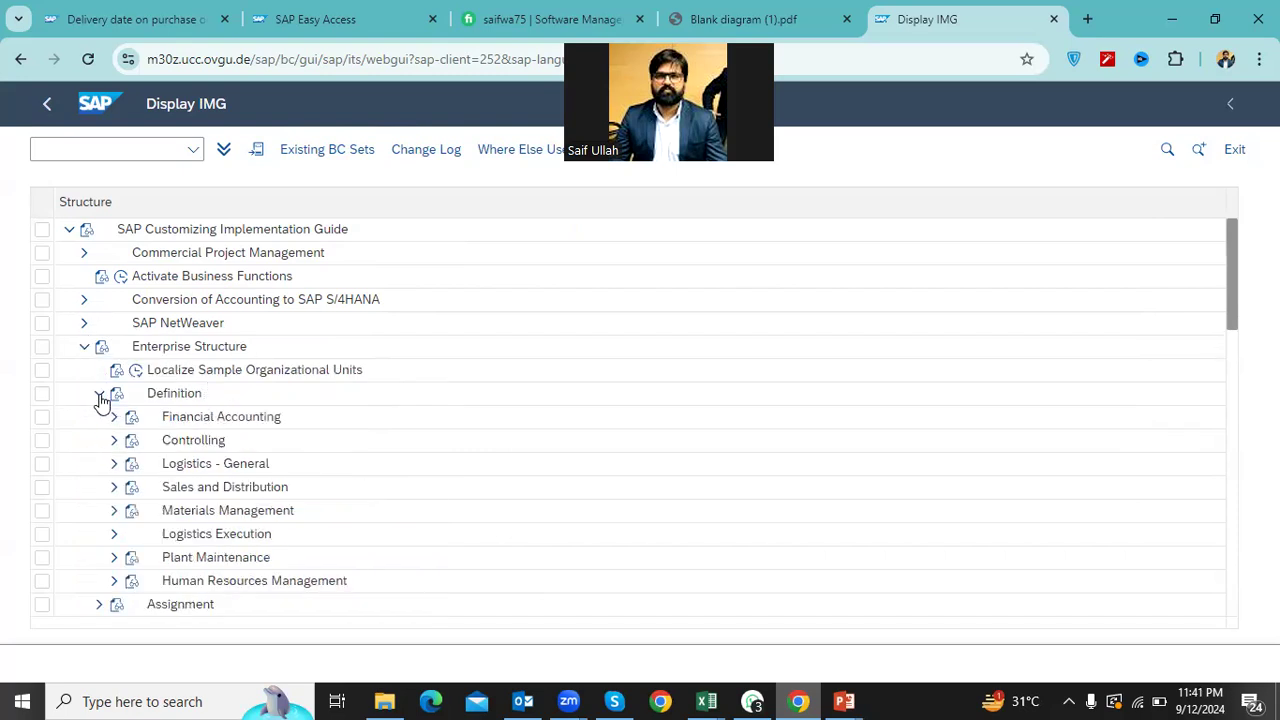
click(114, 510)
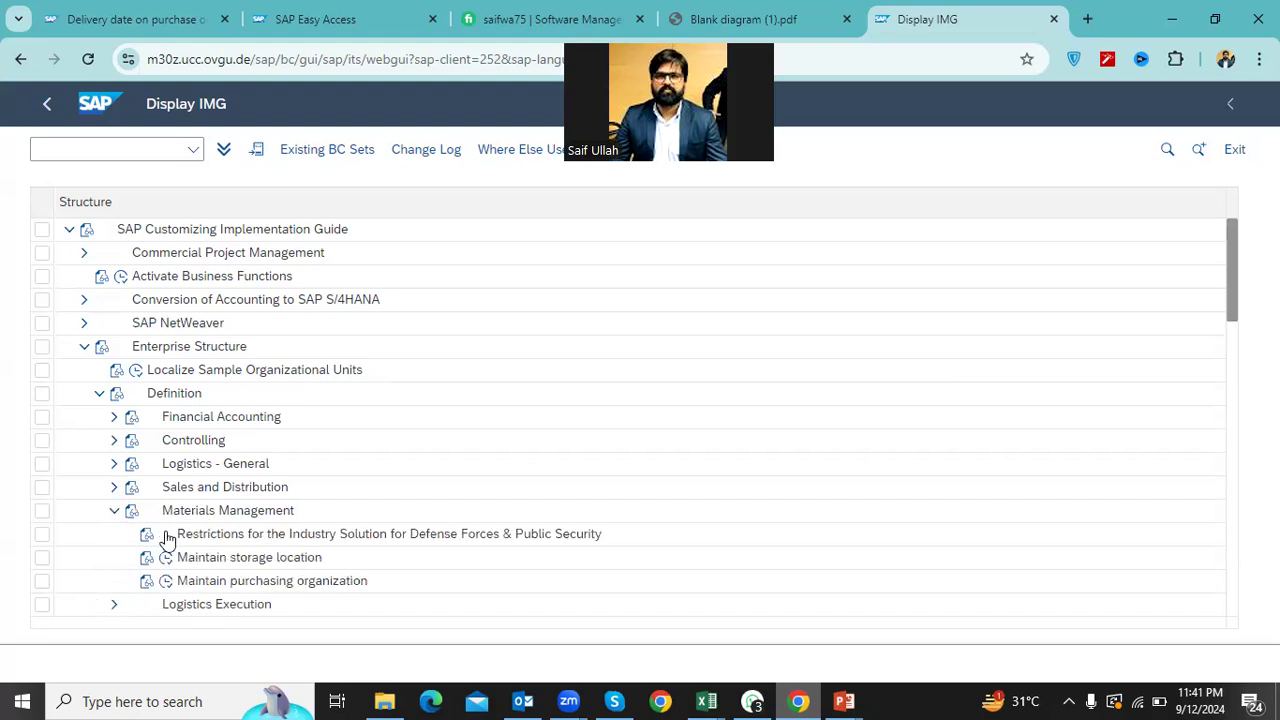
click(167, 559)
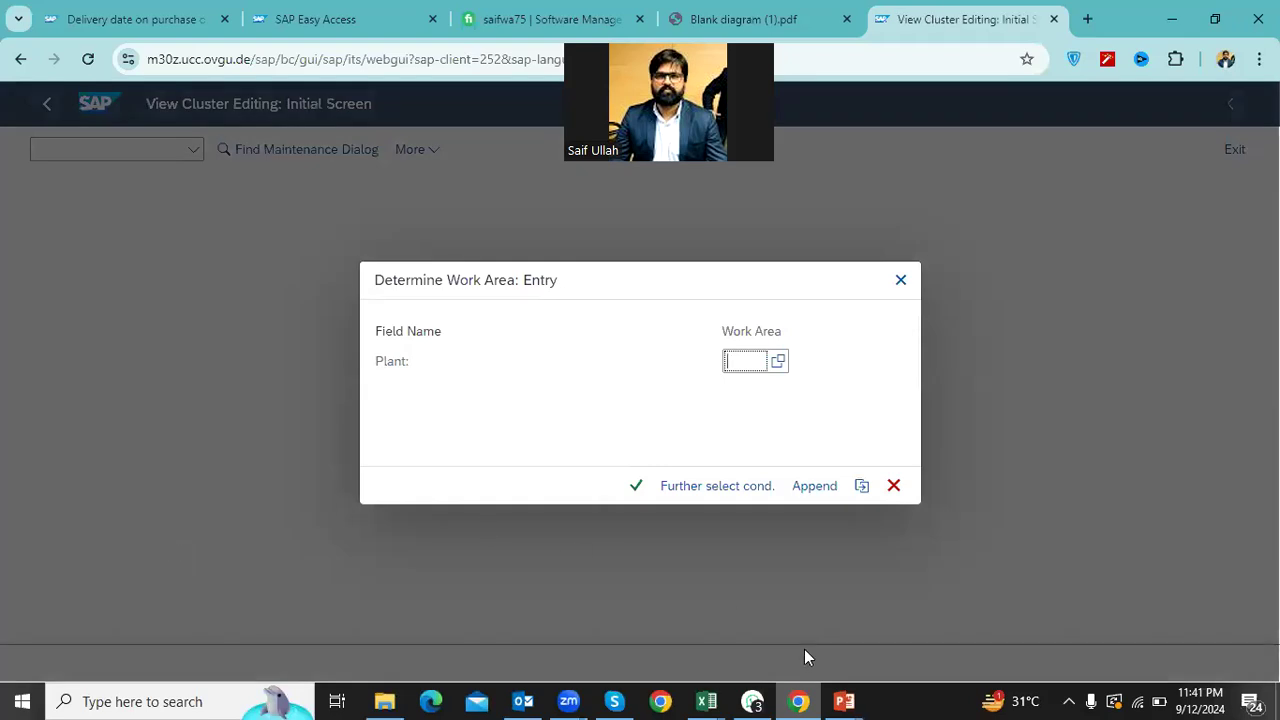
Switch to File Explorer and open the case study PDF from the Case Study - WM I folder of 10 Warehouse Management
mouse_move(845, 700)
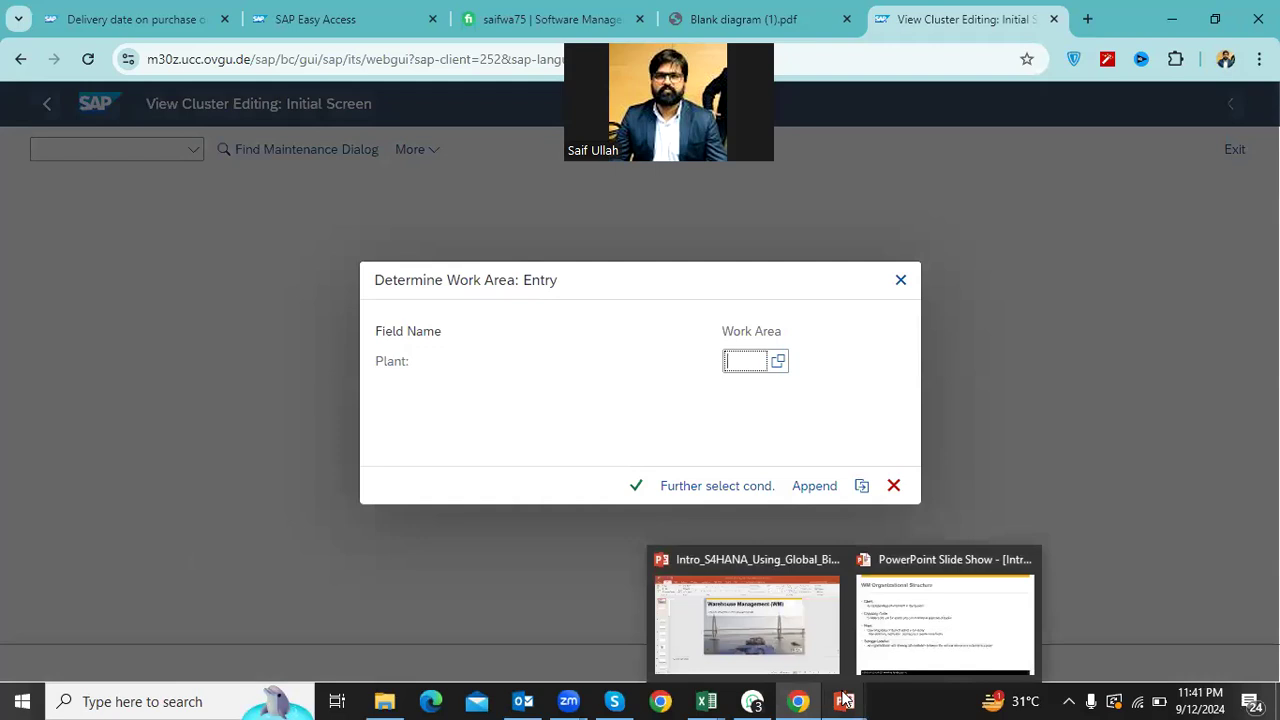
click(388, 604)
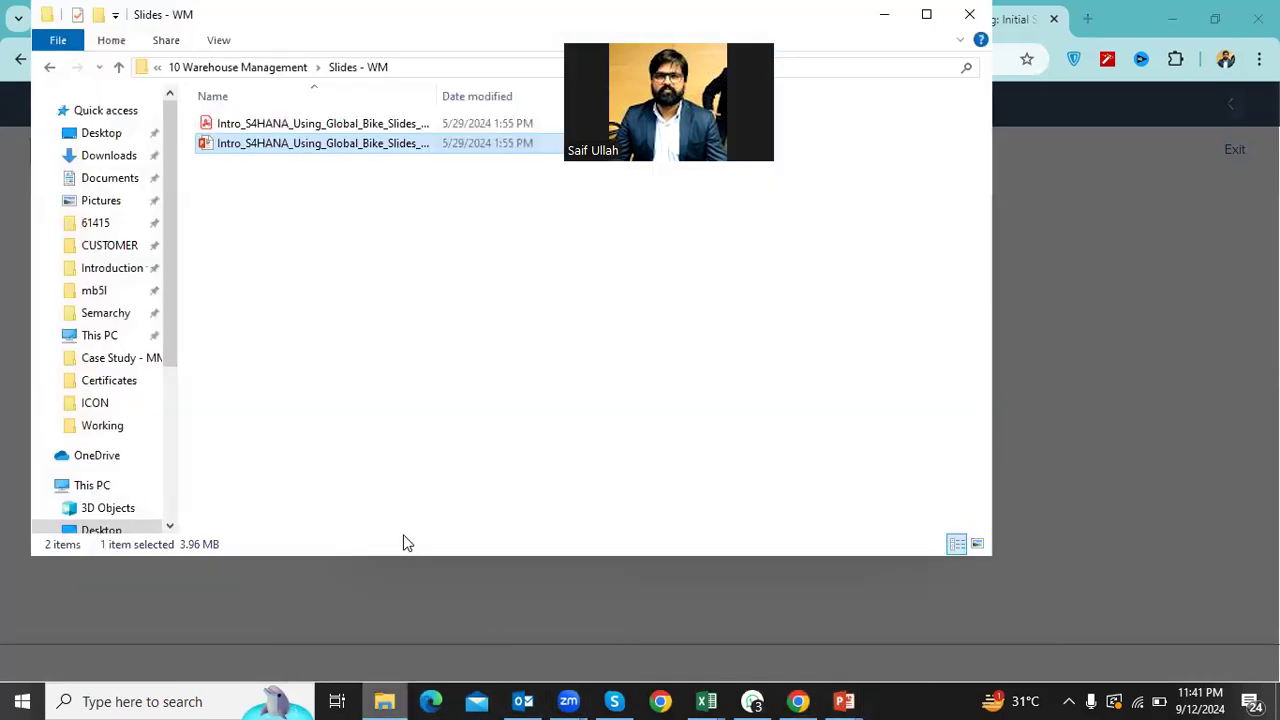
click(52, 67)
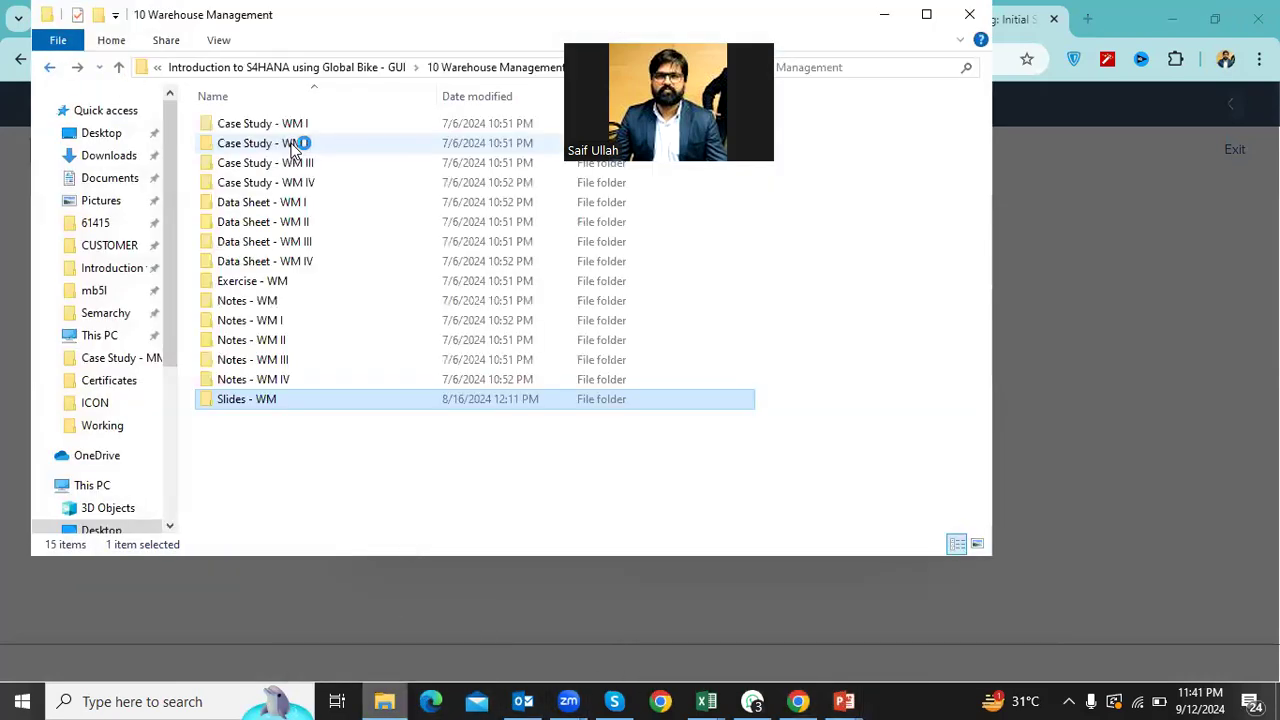
double_click(245, 121)
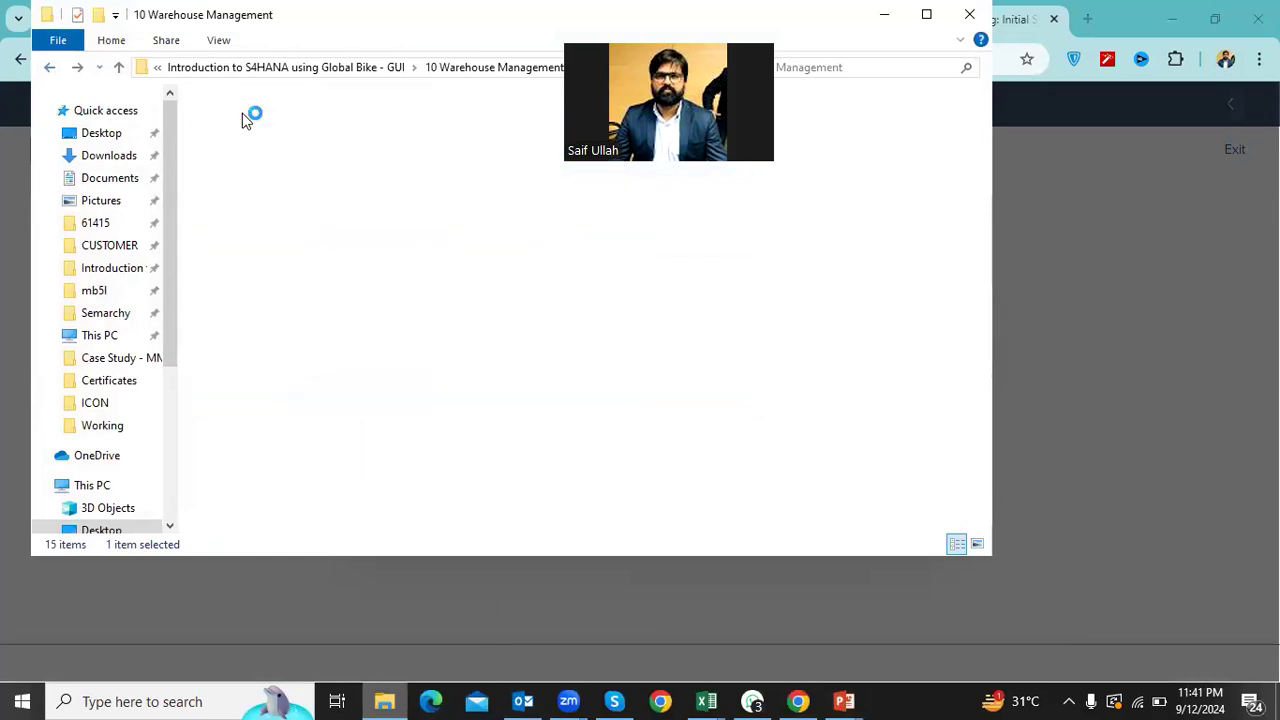
click(251, 145)
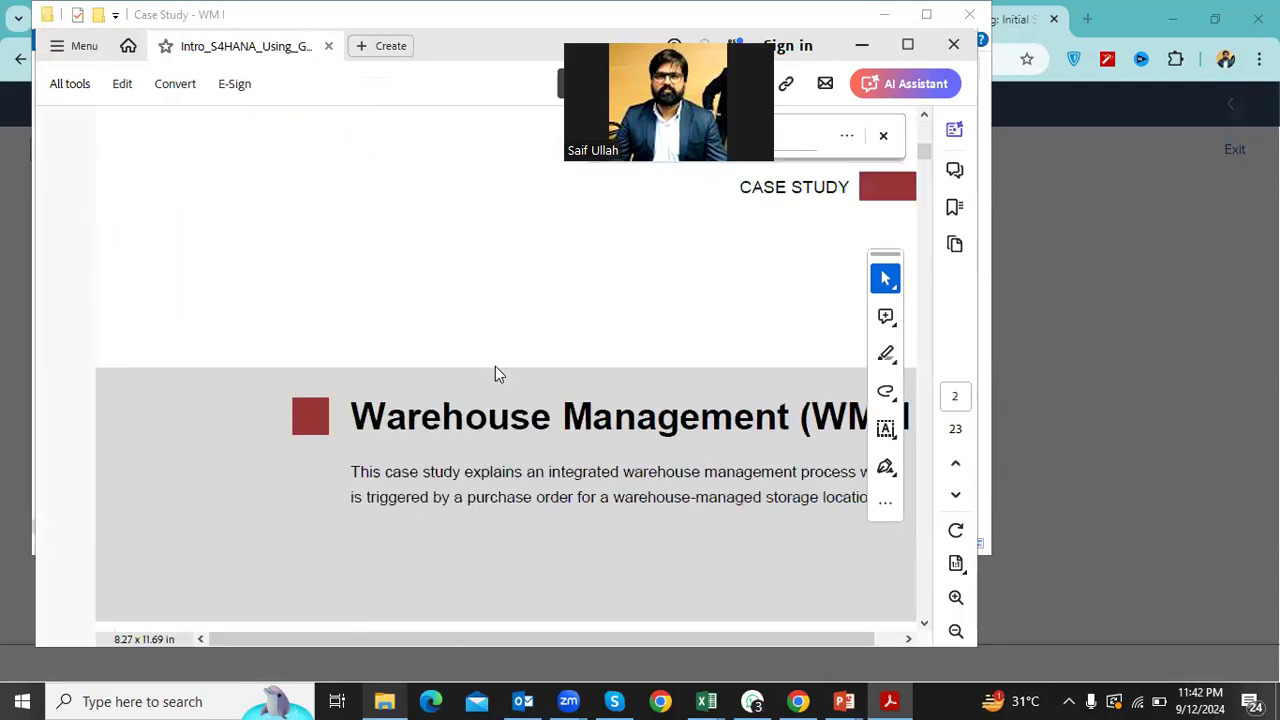
Search the WM I case study for plant and examine the organizational data in its purchase order section
scroll(557, 541, down, 10)
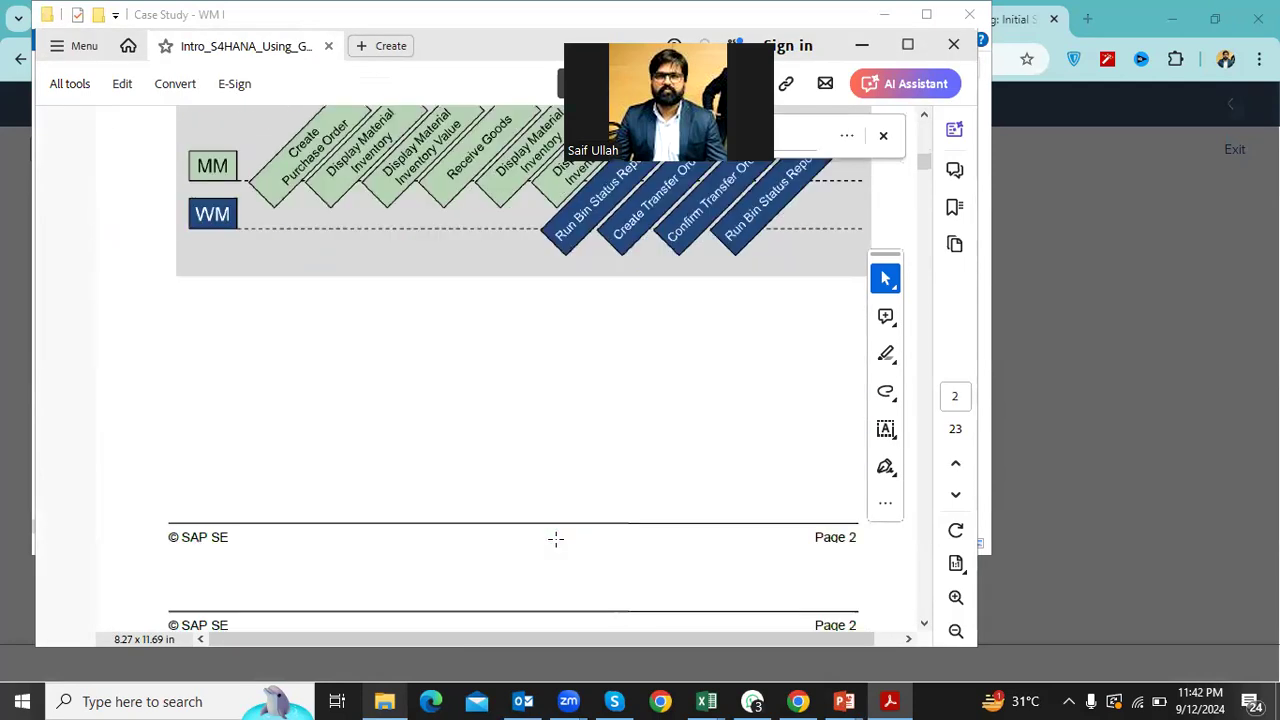
scroll(557, 545, down, 10)
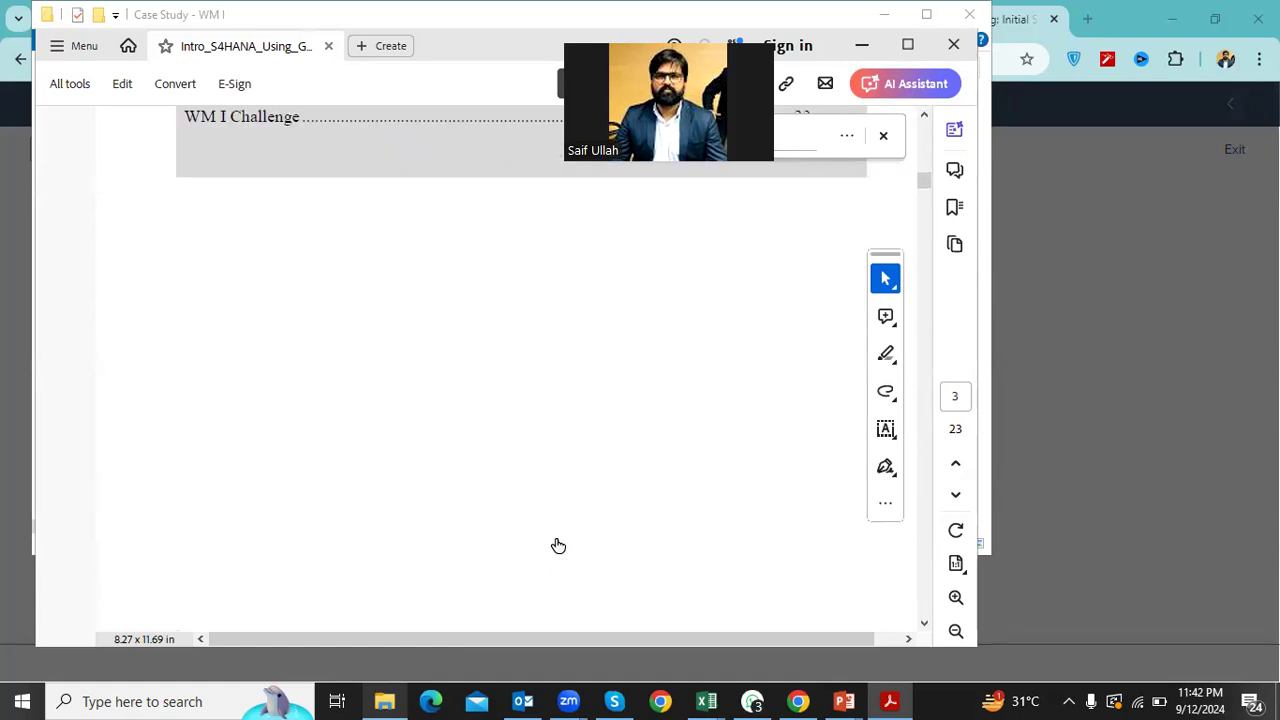
scroll(557, 545, down, 5)
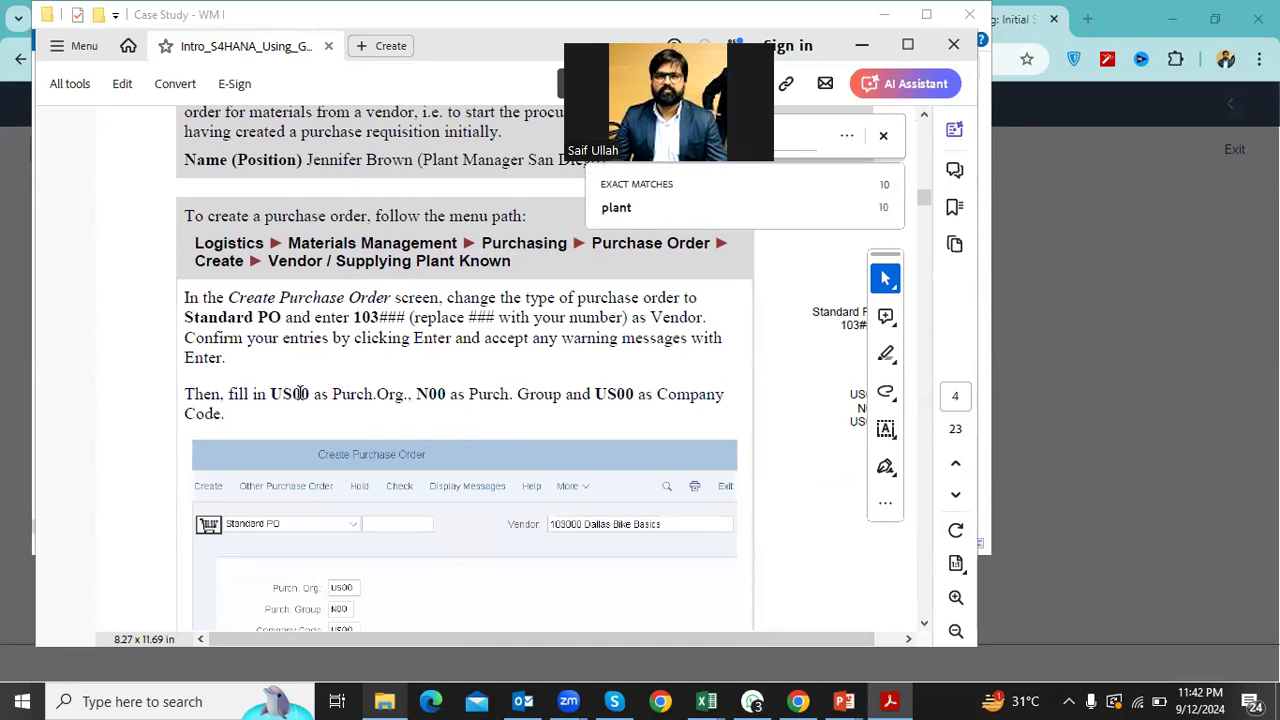
triple_click(299, 393)
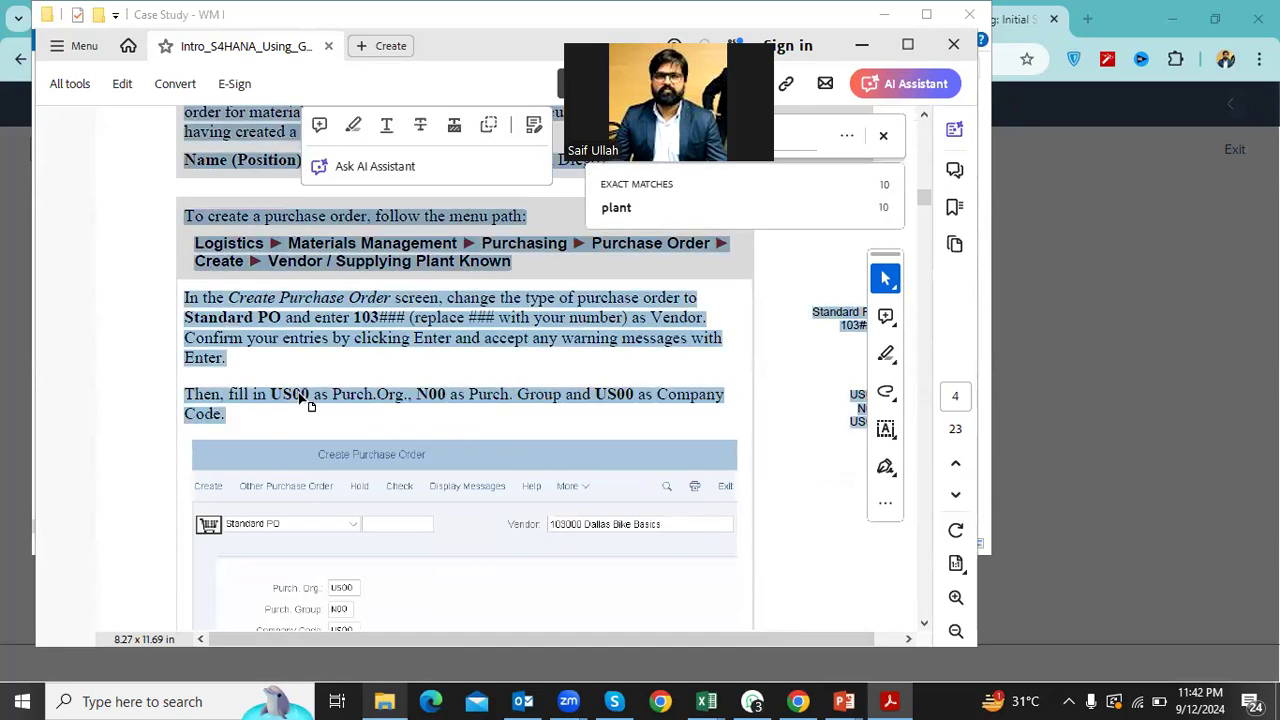
double_click(299, 393)
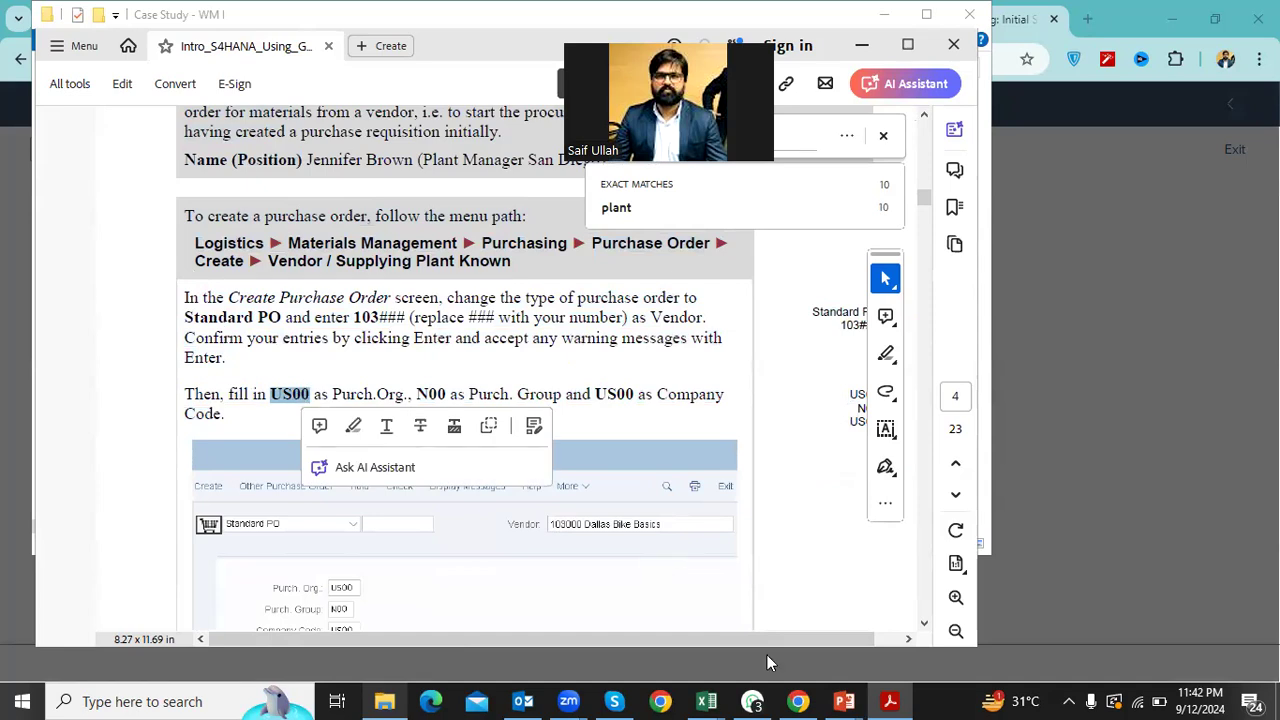
Switch back to SAP in Chrome and set plant DL00 (Plant Dallas) as the work area for storage locations
click(798, 701)
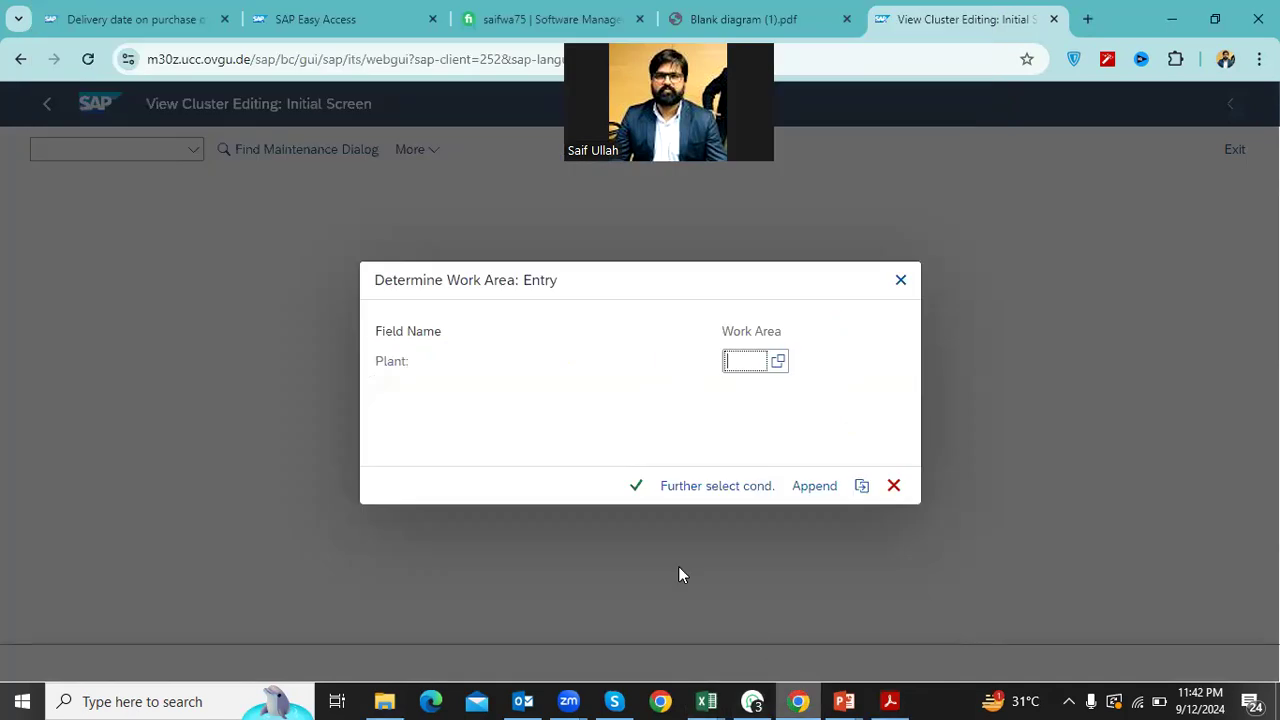
click(772, 364)
click(778, 363)
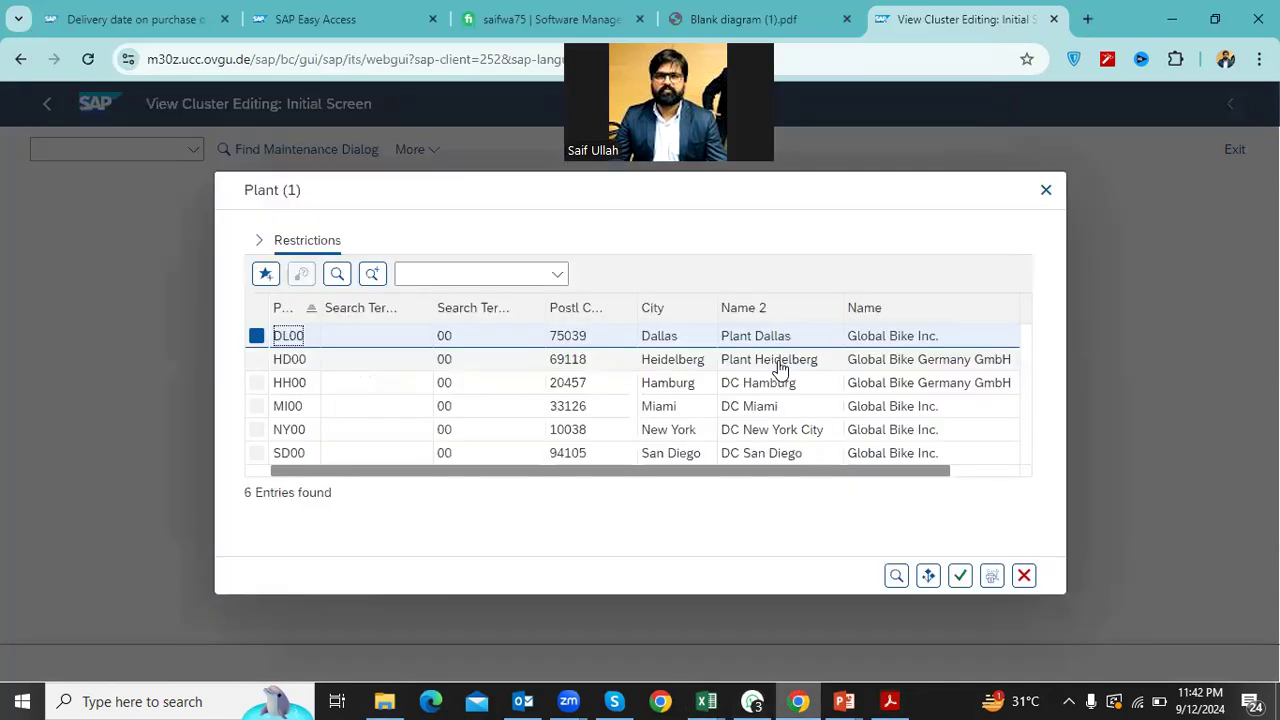
click(294, 340)
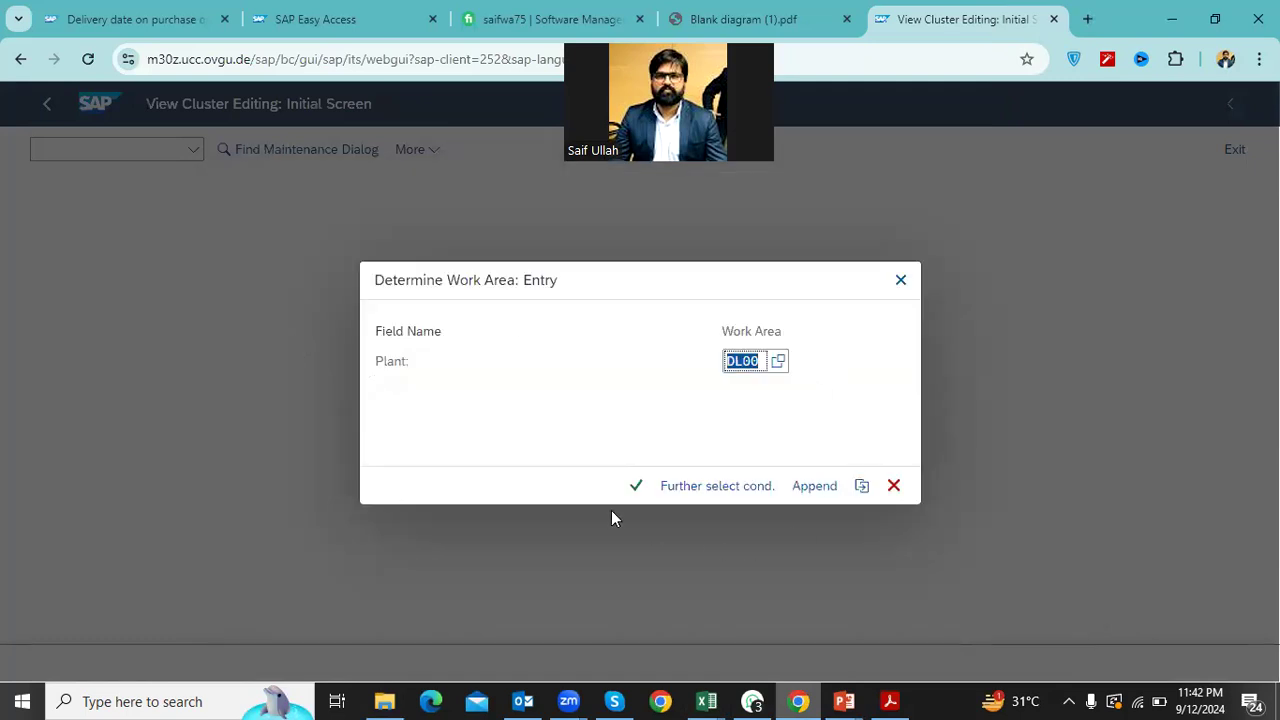
click(636, 486)
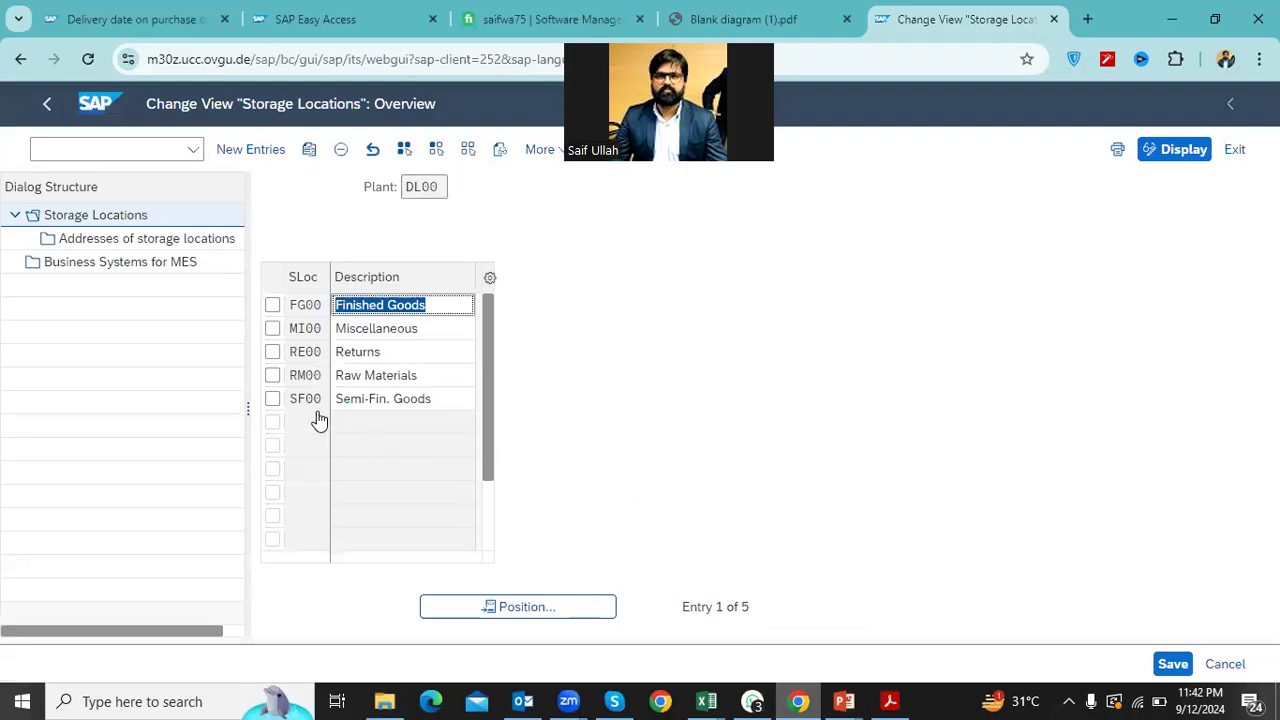
Add a new storage location 4001 with the description FOR WM to plant DL00 and save it
click(240, 152)
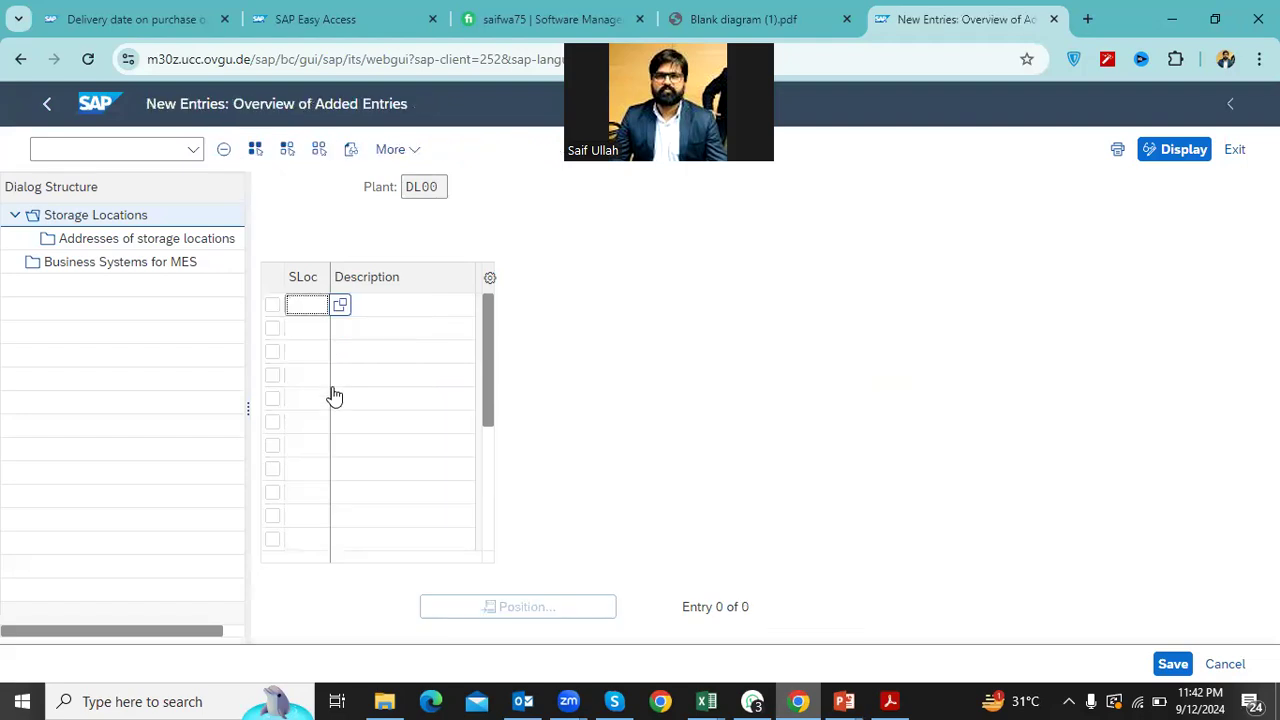
text(4001)
key(Tab)
text(fo)
key(BackSpace)
key(BackSpace)
text(FOR WM)
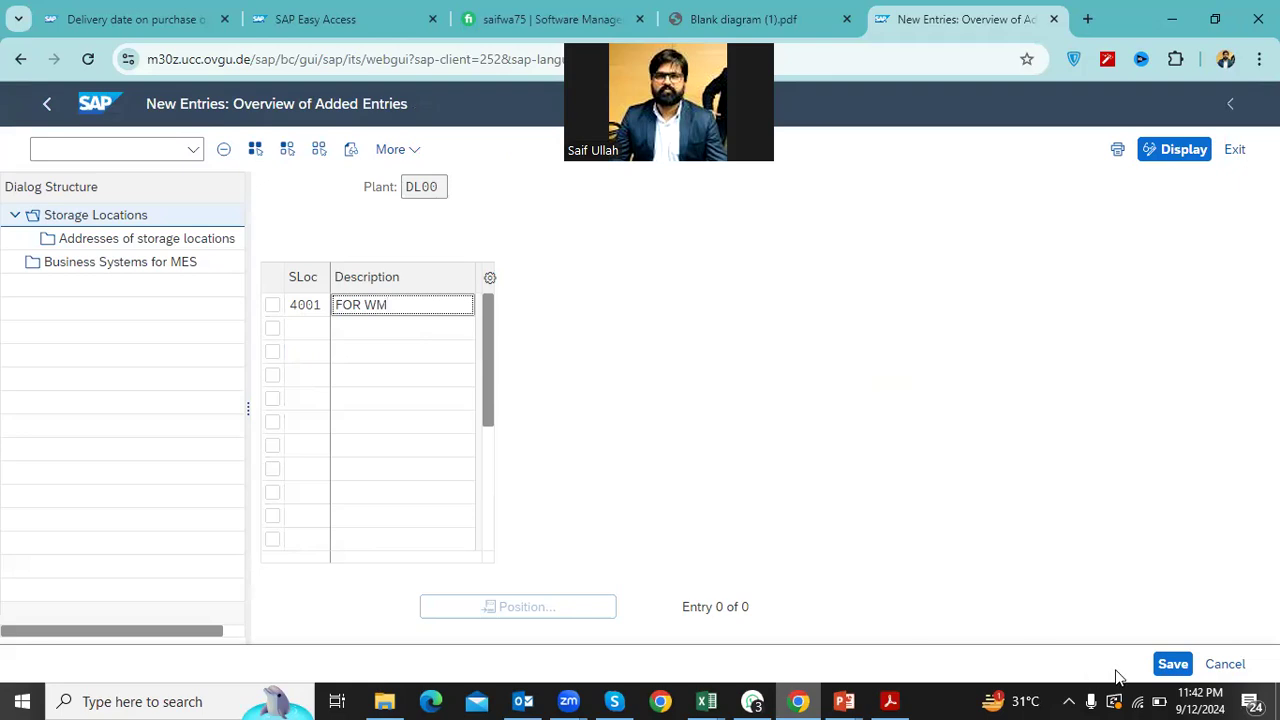
click(1172, 664)
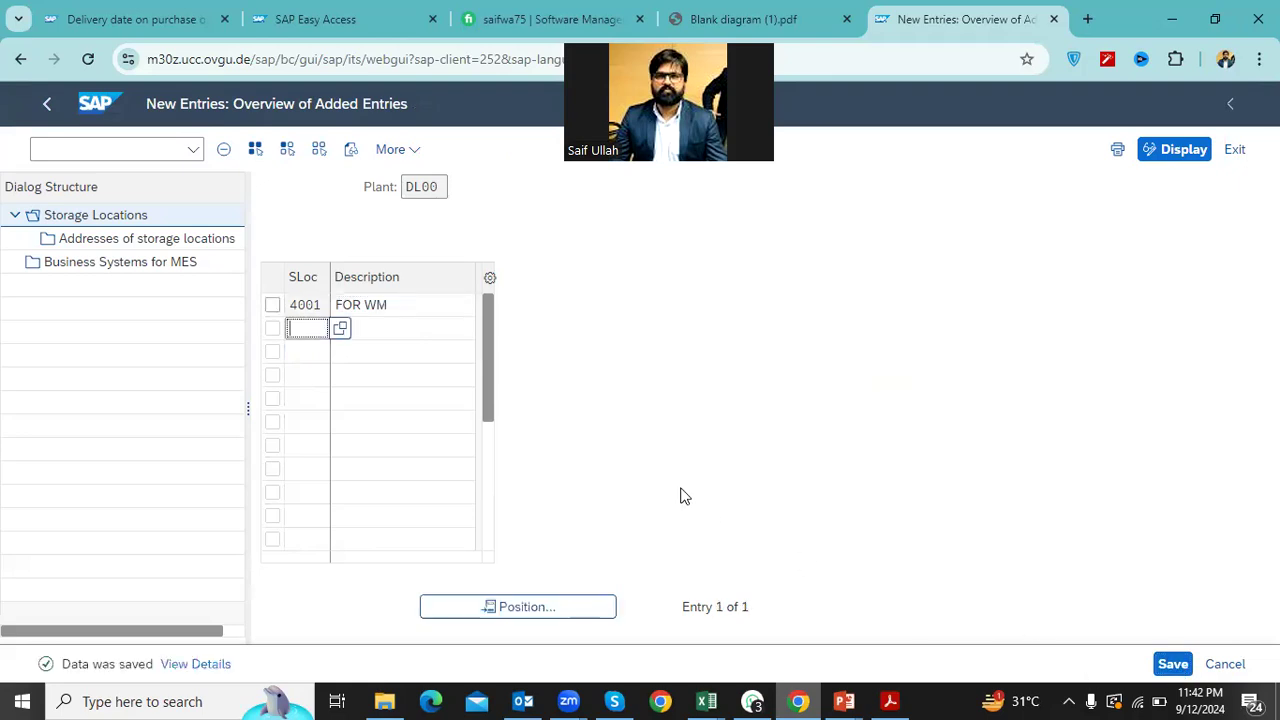
Return to the storage locations overview for plant DL00, save again, and go back to the implementation guide structure
click(47, 104)
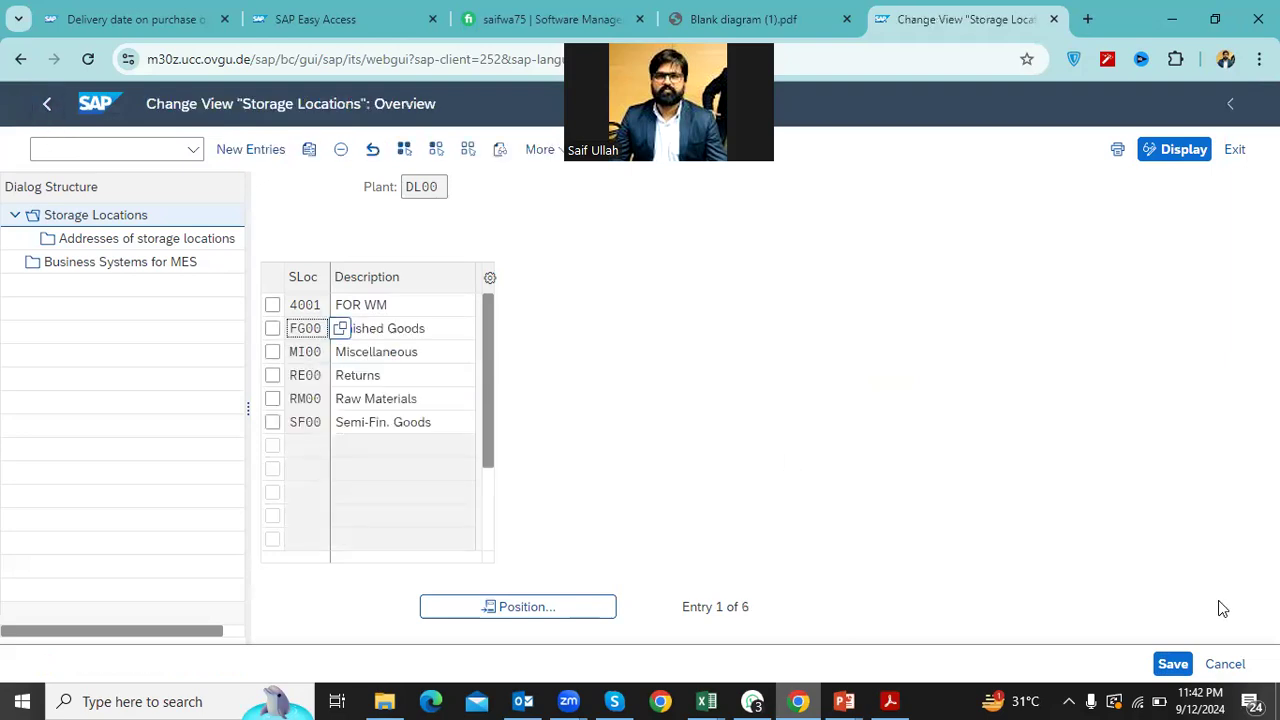
click(1172, 664)
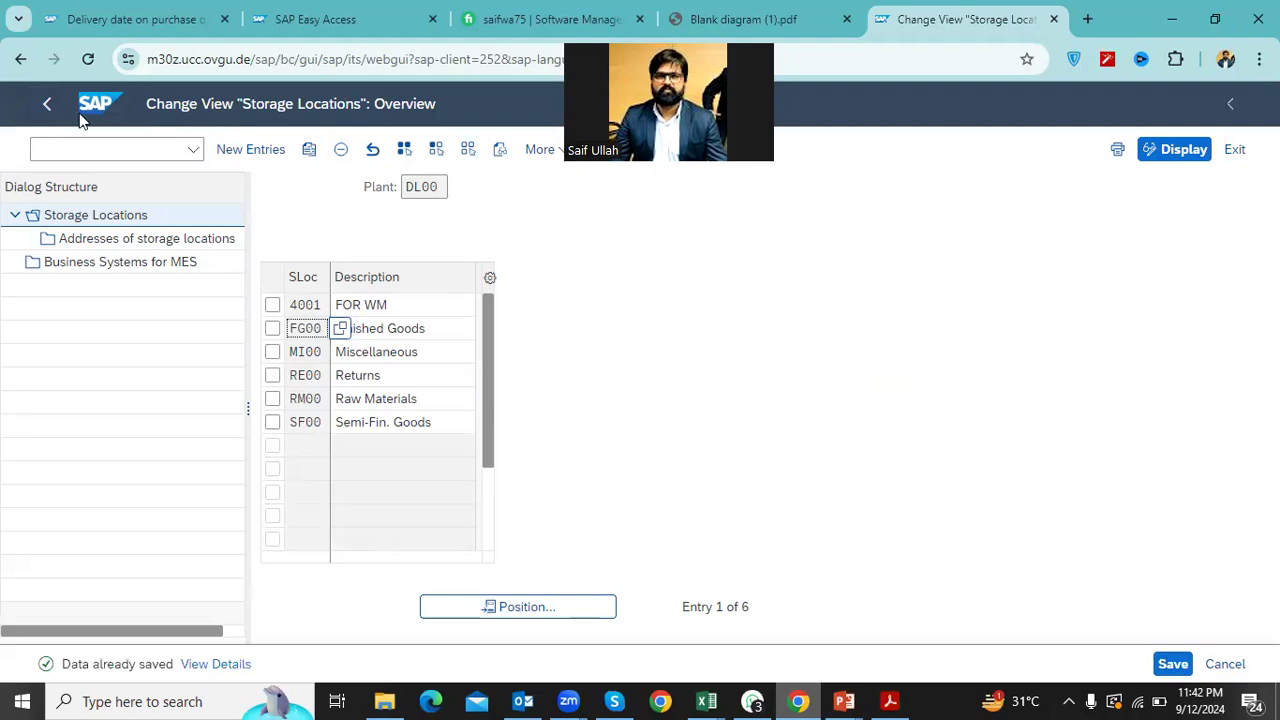
click(47, 104)
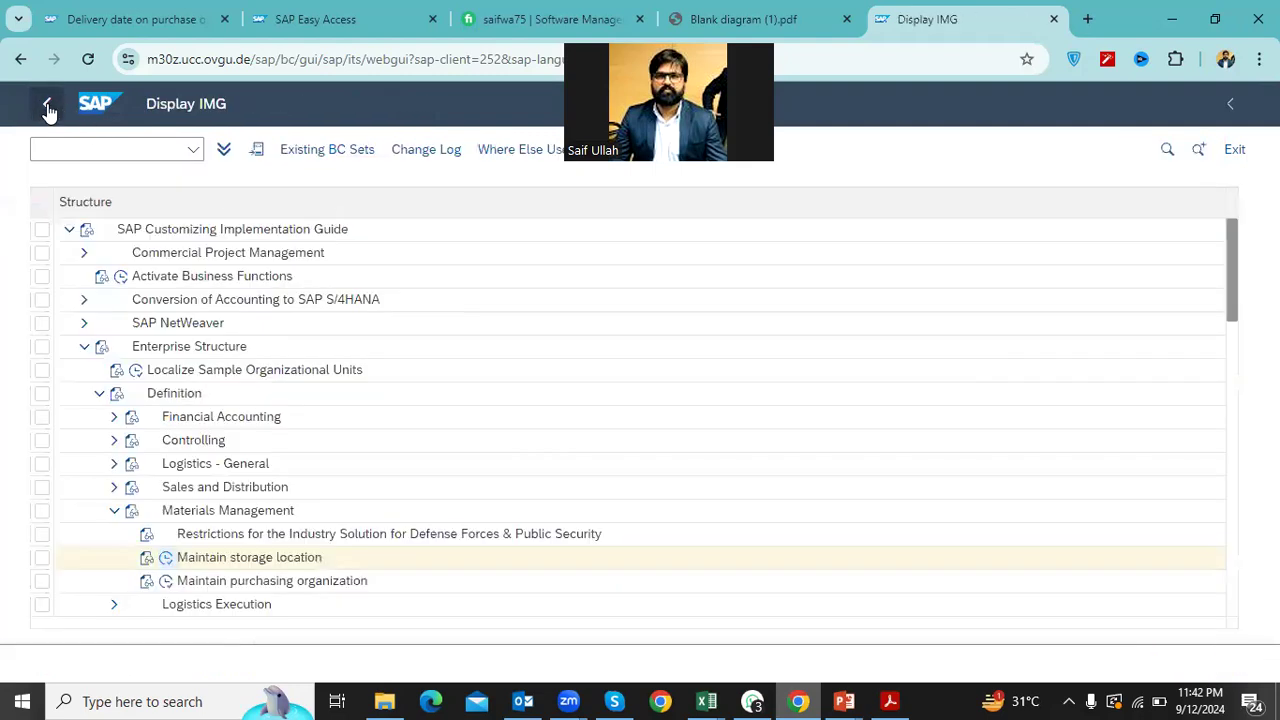
Open the Define Warehouse Number activity from the Logistics Execution definitions in Enterprise Structure
click(111, 516)
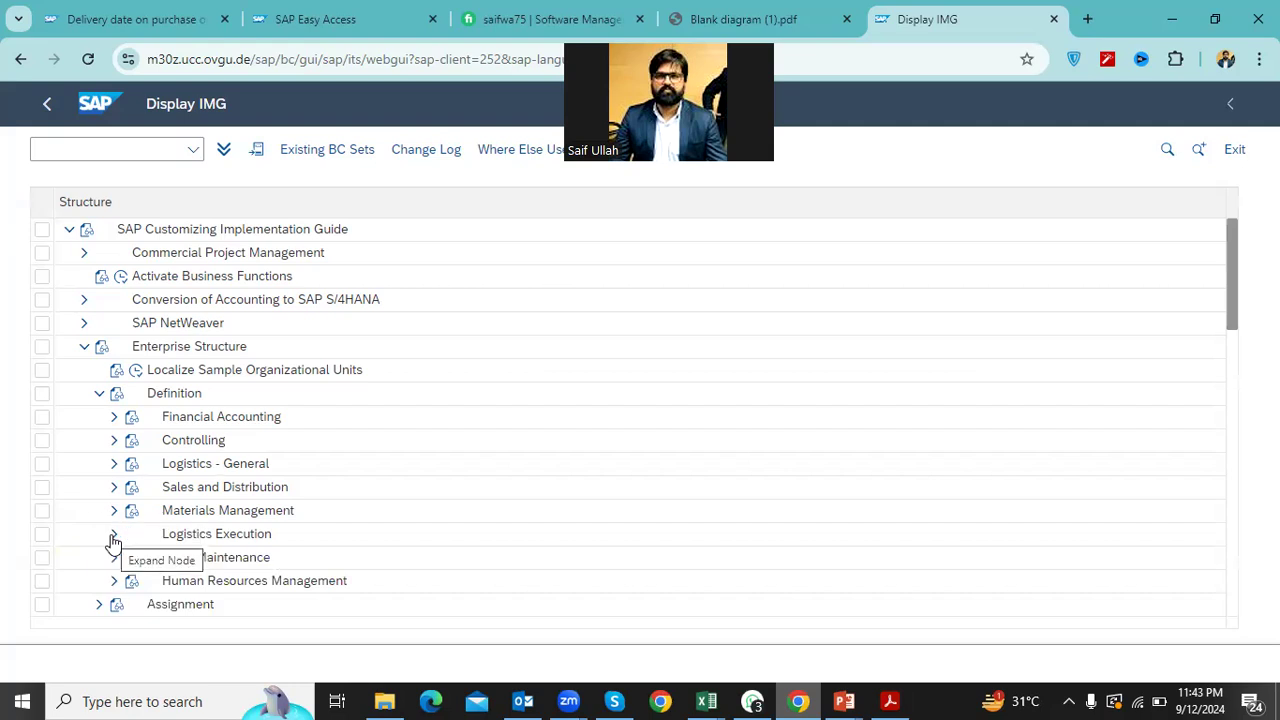
click(99, 393)
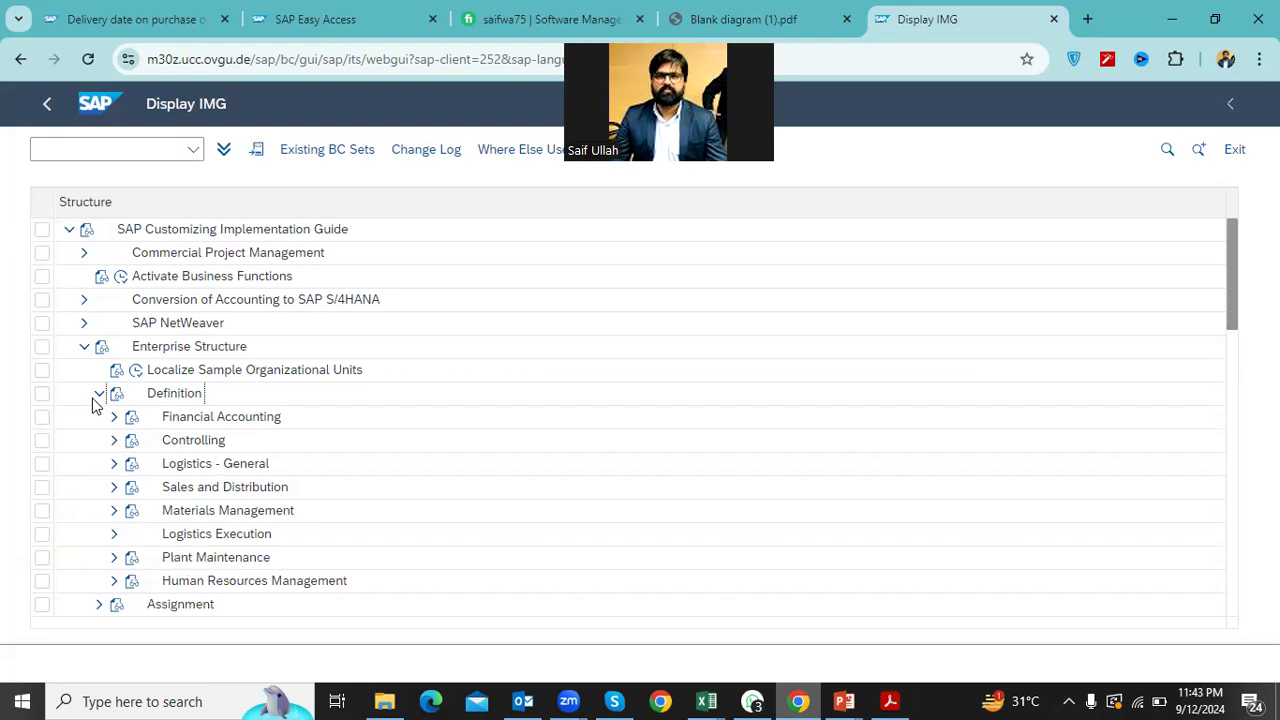
click(83, 346)
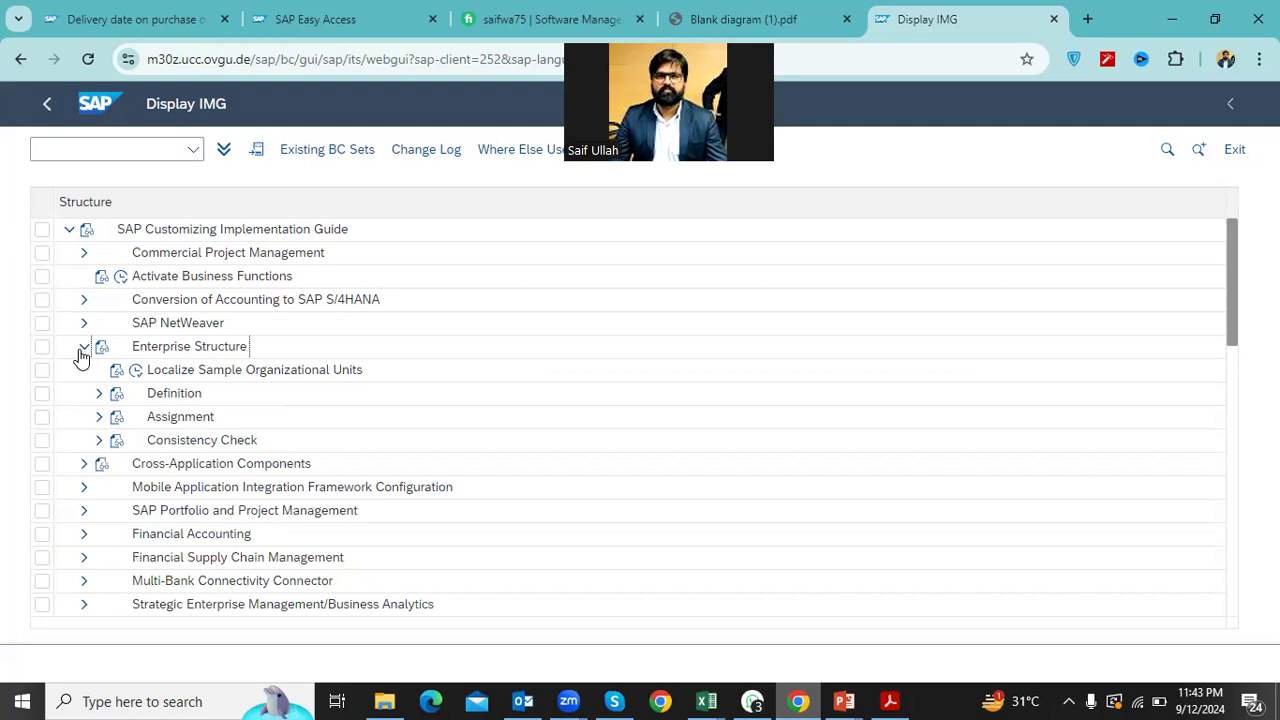
click(83, 346)
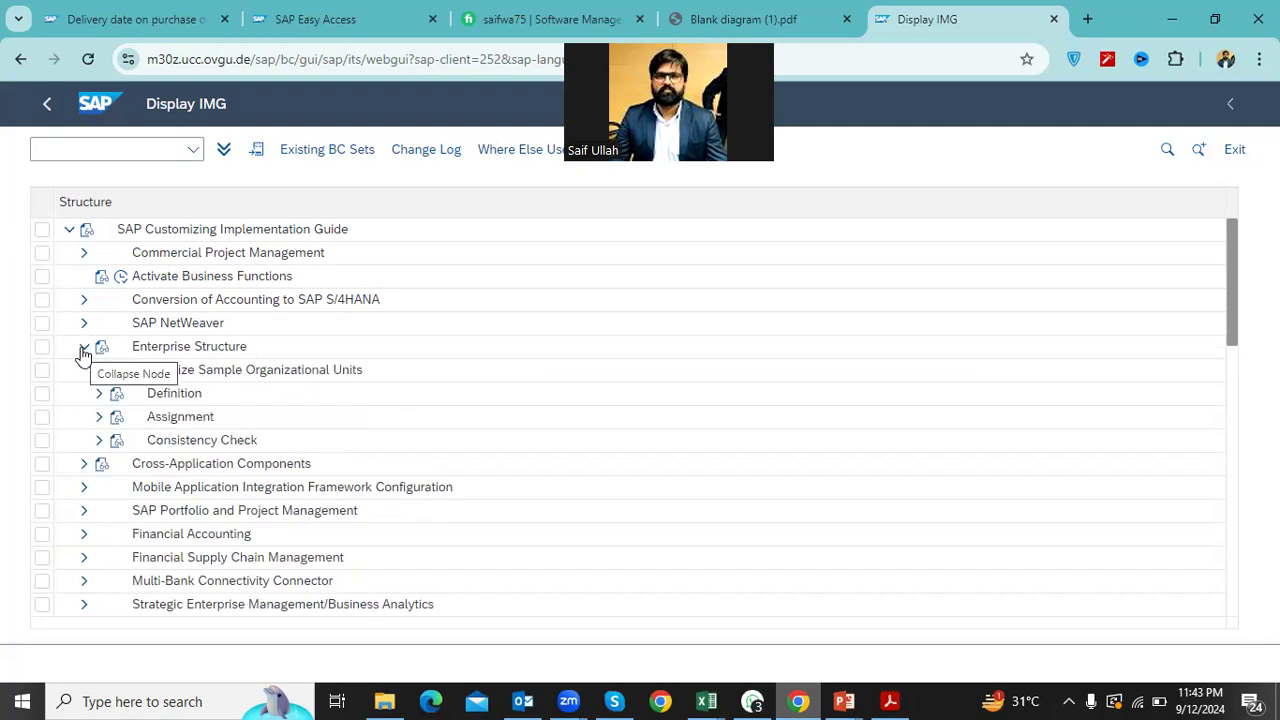
click(99, 393)
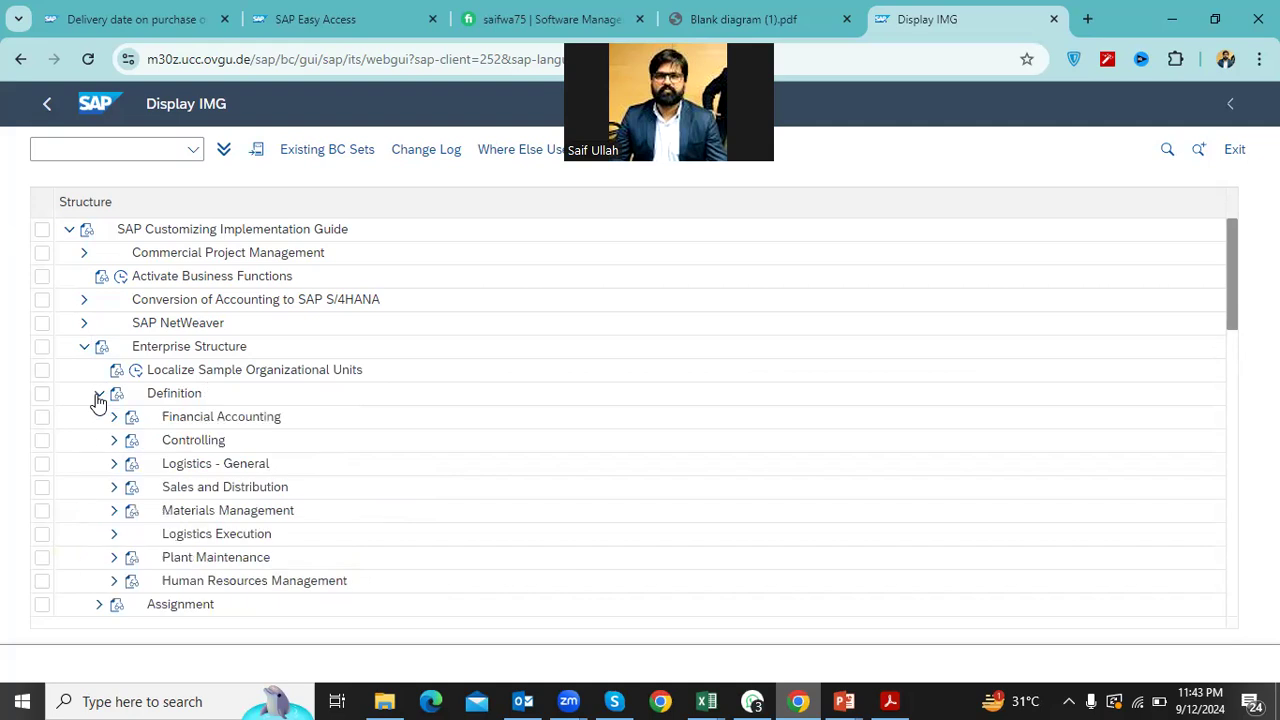
click(113, 538)
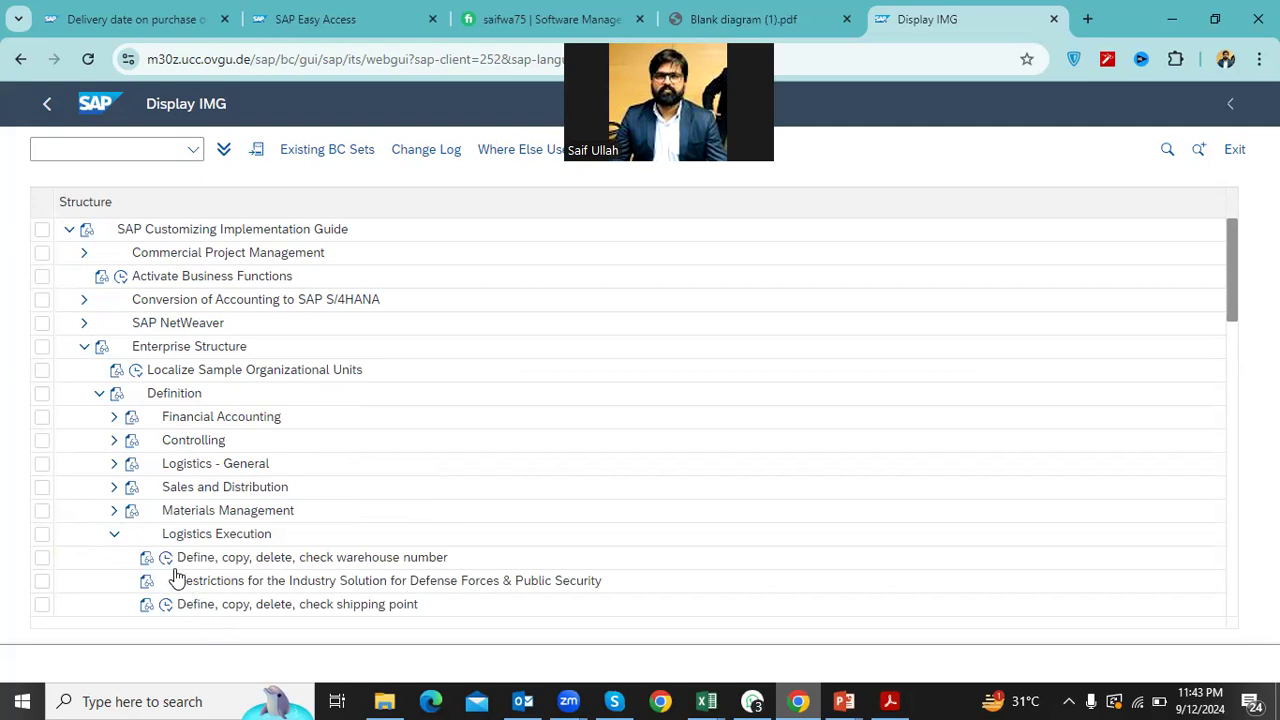
click(166, 560)
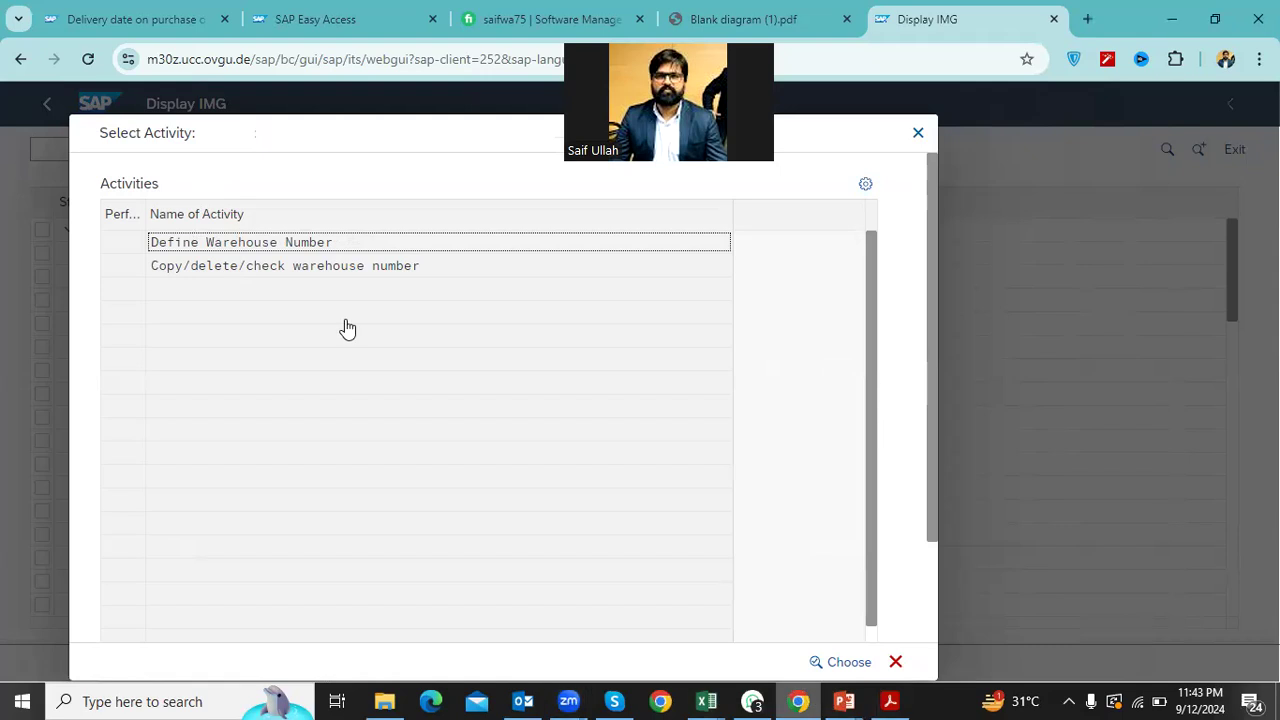
double_click(232, 244)
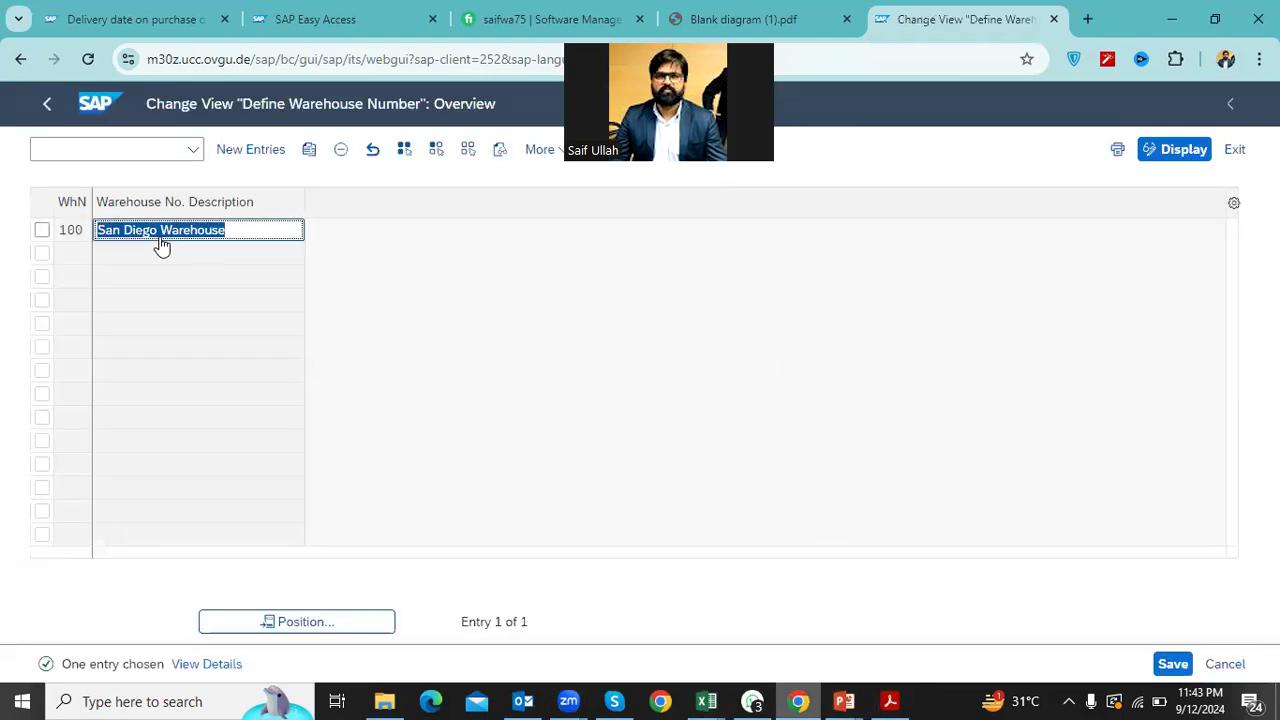
Add a new warehouse number 200 with the description TESTING WM and save it
click(143, 253)
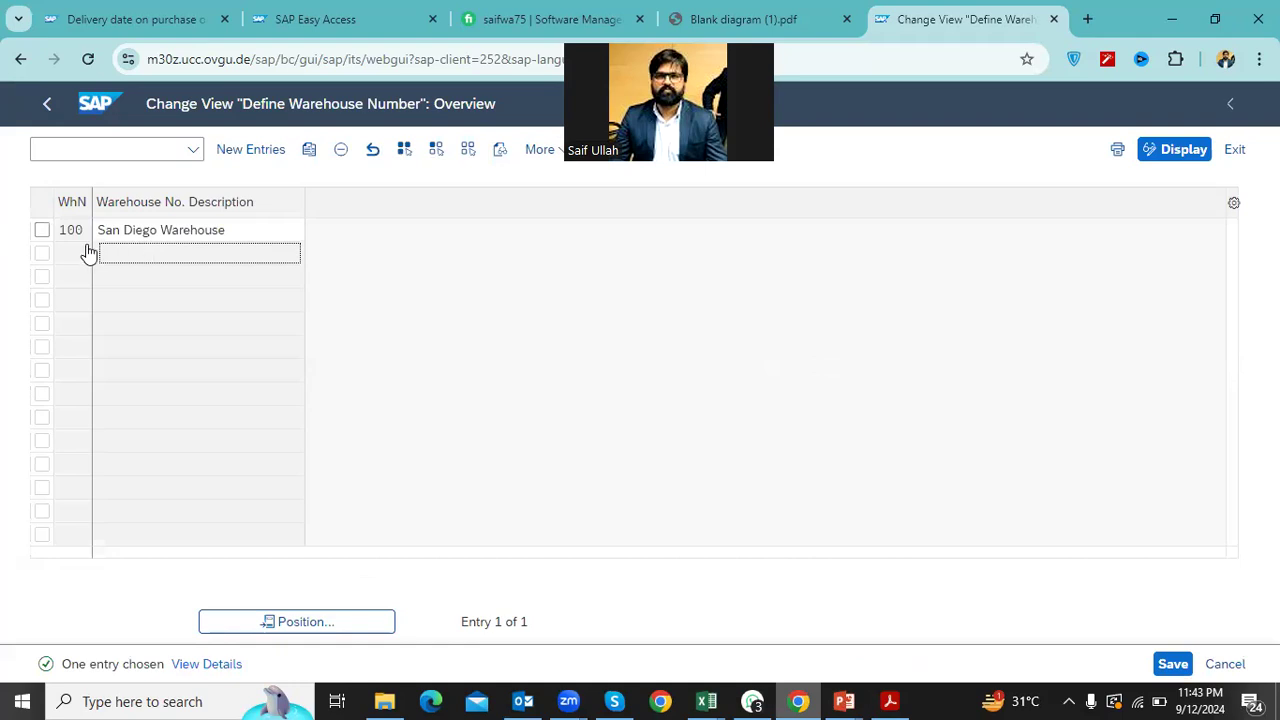
click(235, 157)
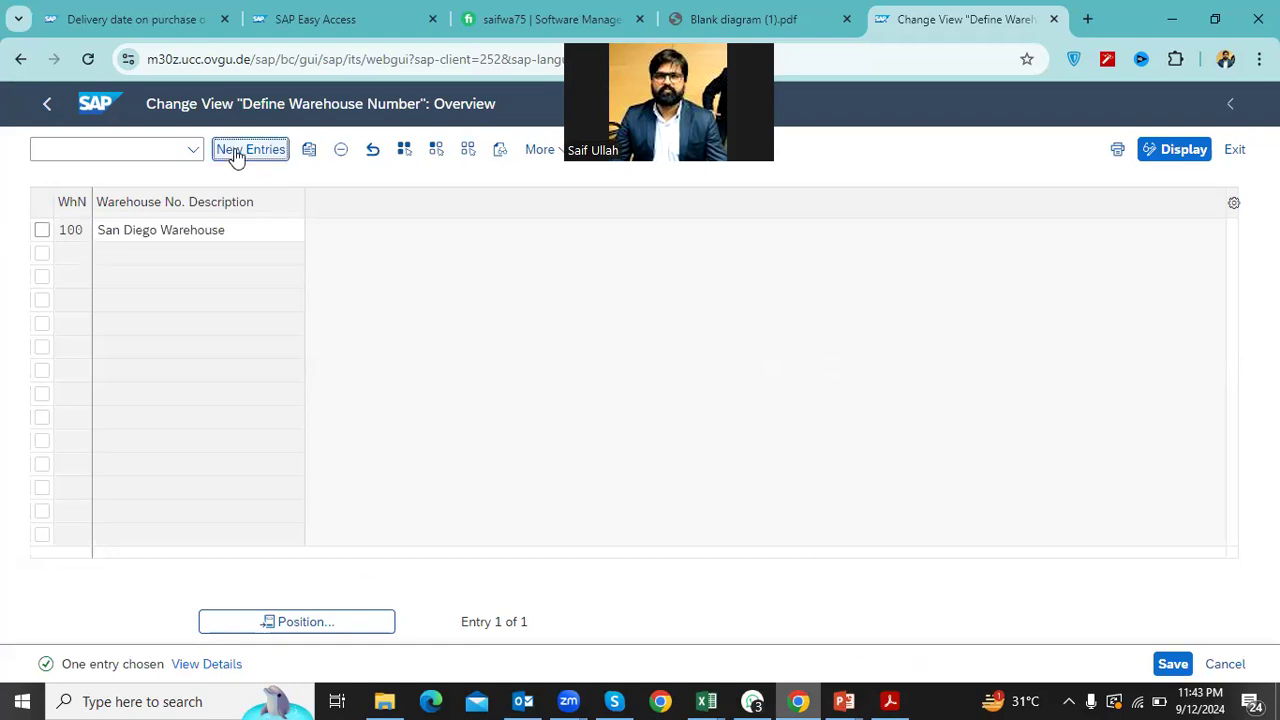
text(200)
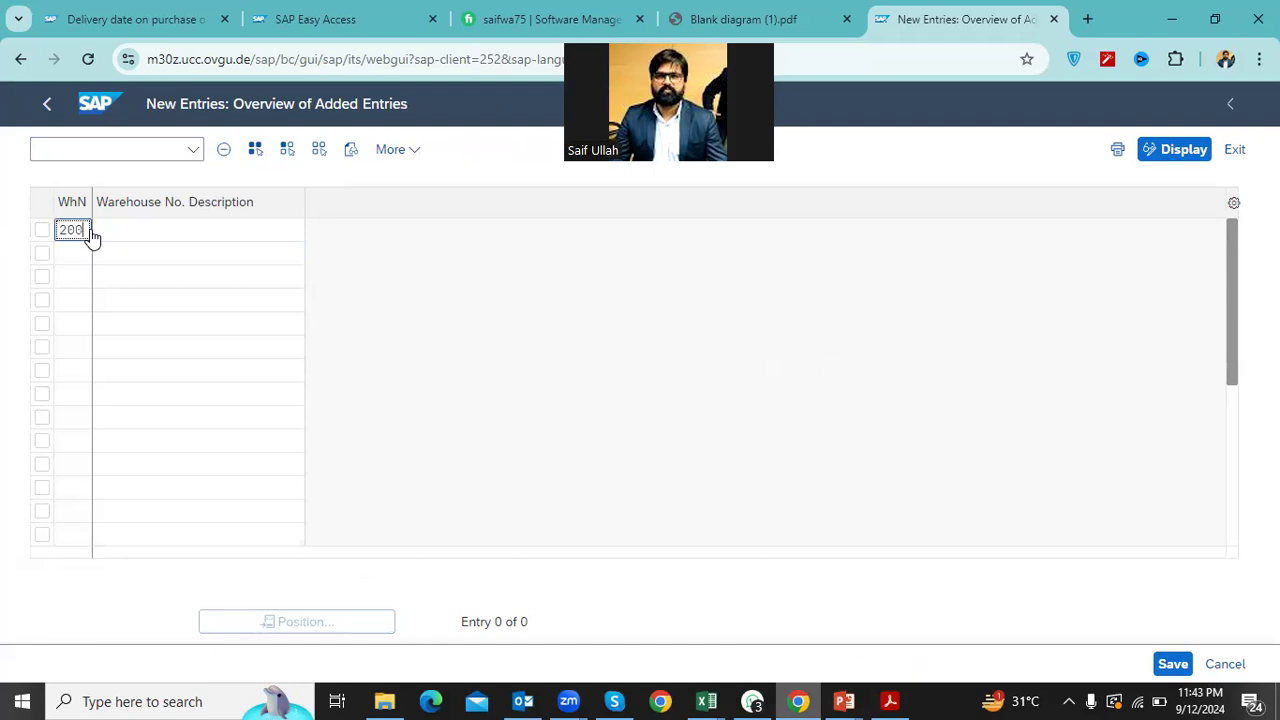
click(174, 232)
text(TESTING FOR OTI)
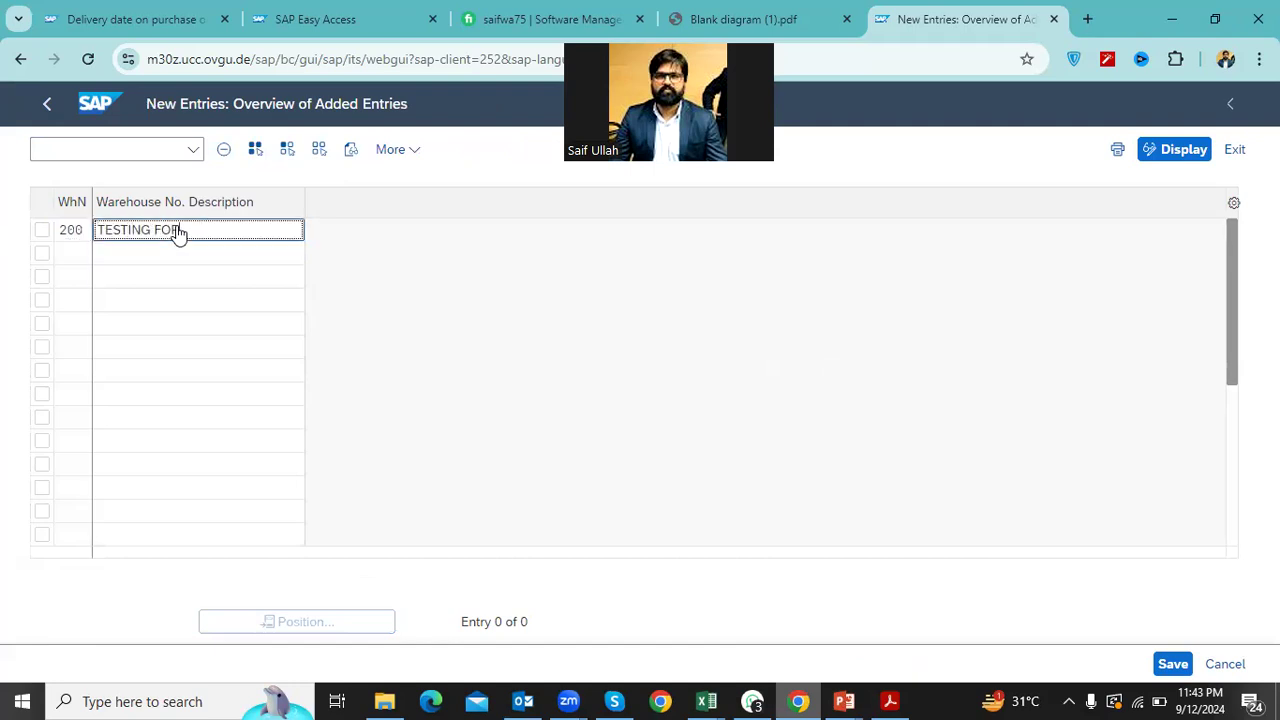
key(BackSpace)
key(BackSpace)
key(BackSpace)
key(BackSpace)
key(BackSpace)
key(BackSpace)
key(BackSpace)
key(BackSpace)
key(BackSpace)
key(BackSpace)
key(BackSpace)
key(BackSpace)
key(BackSpace)
key(BackSpace)
key(BackSpace)
text(TESTING WM)
click(1172, 665)
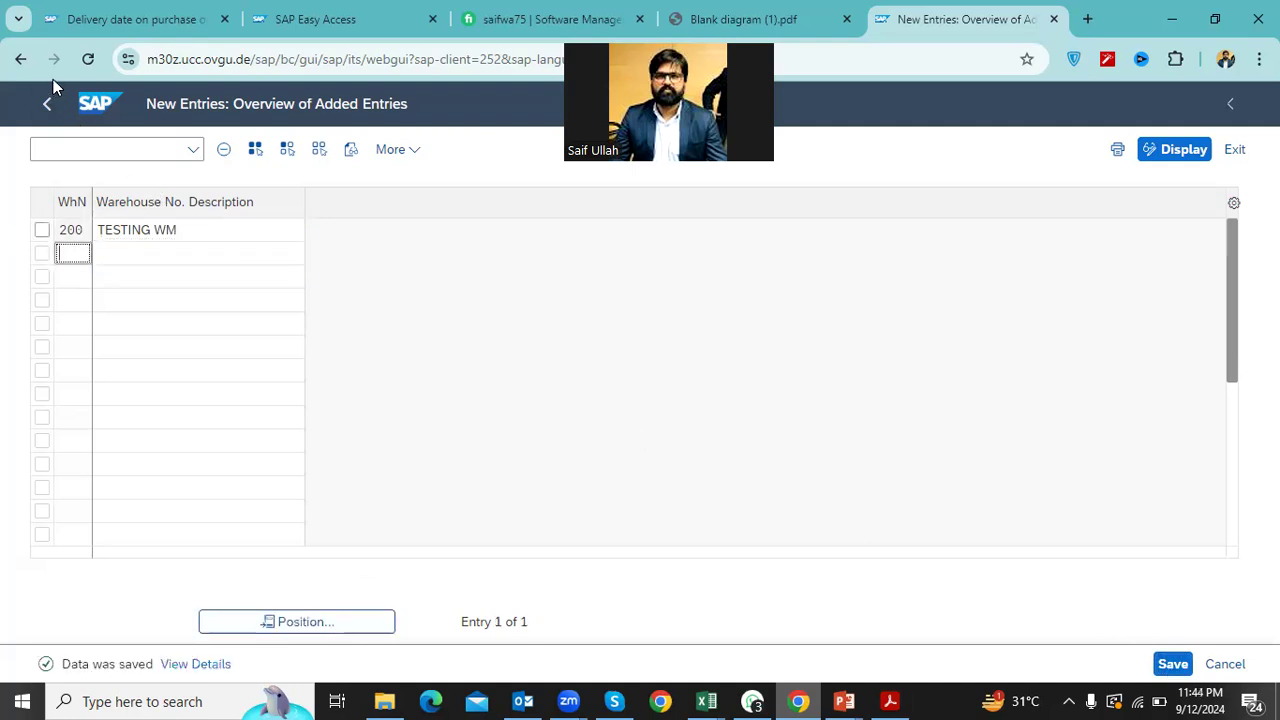
Leave the warehouse number definition and its activity selection, returning to the implementation guide structure
click(20, 60)
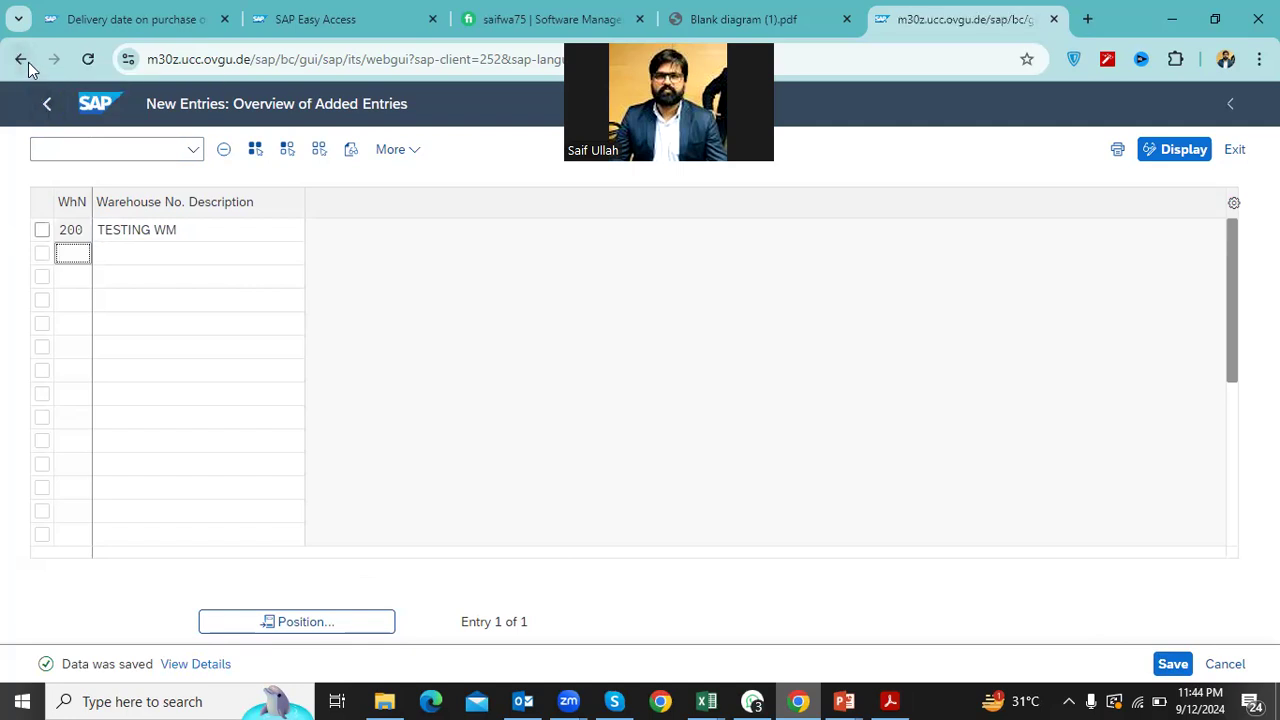
click(44, 104)
click(44, 104)
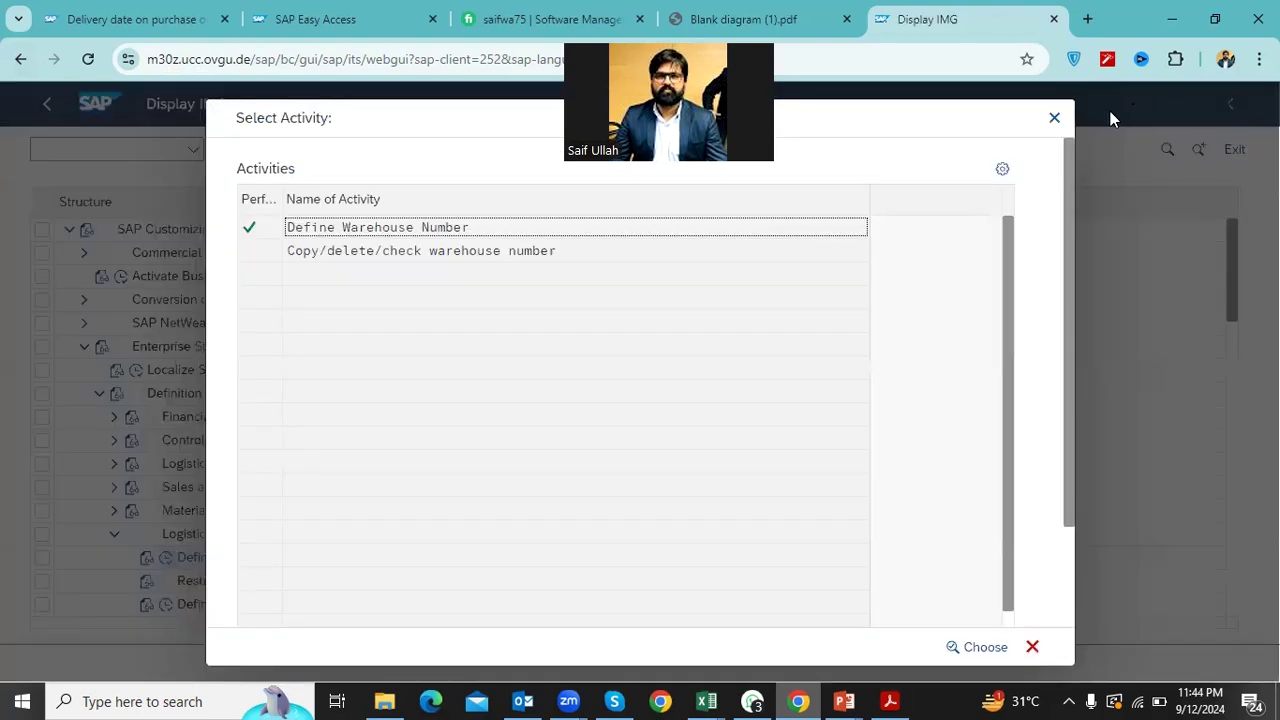
click(1054, 117)
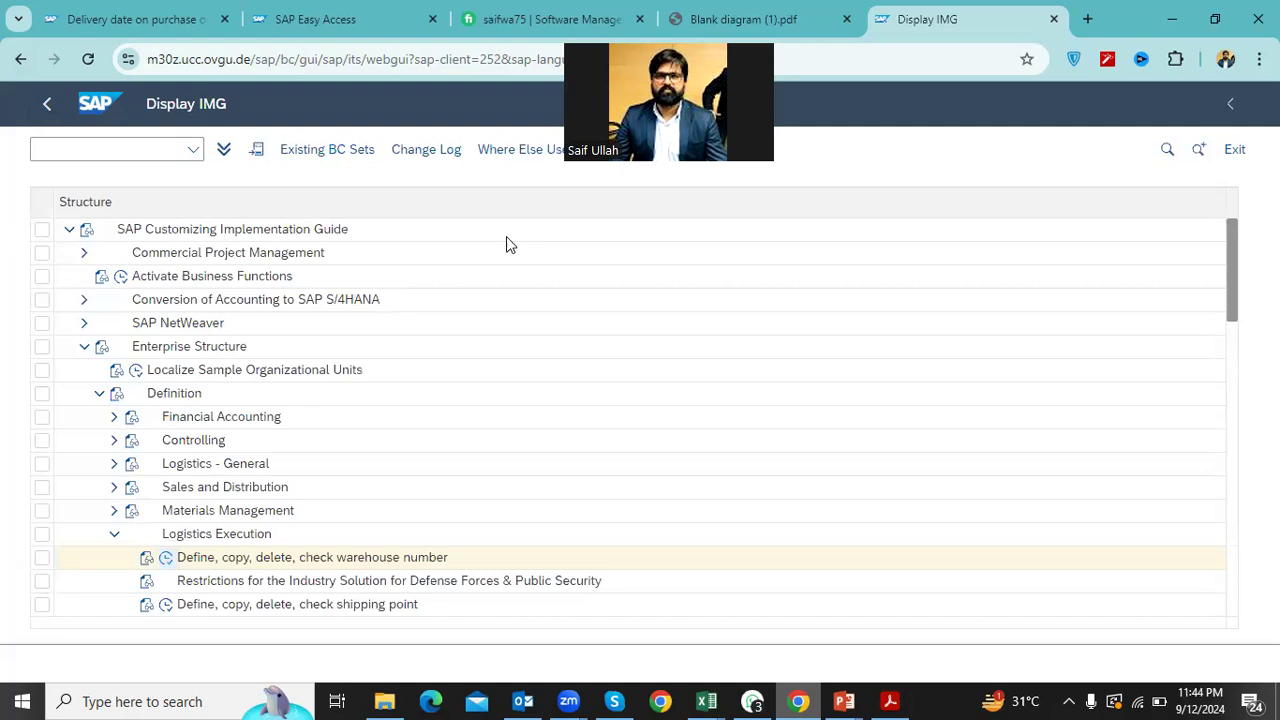
Open Assign Warehouse Number to Plant and Storage Location from the Logistics Execution assignments in Enterprise Structure
click(114, 534)
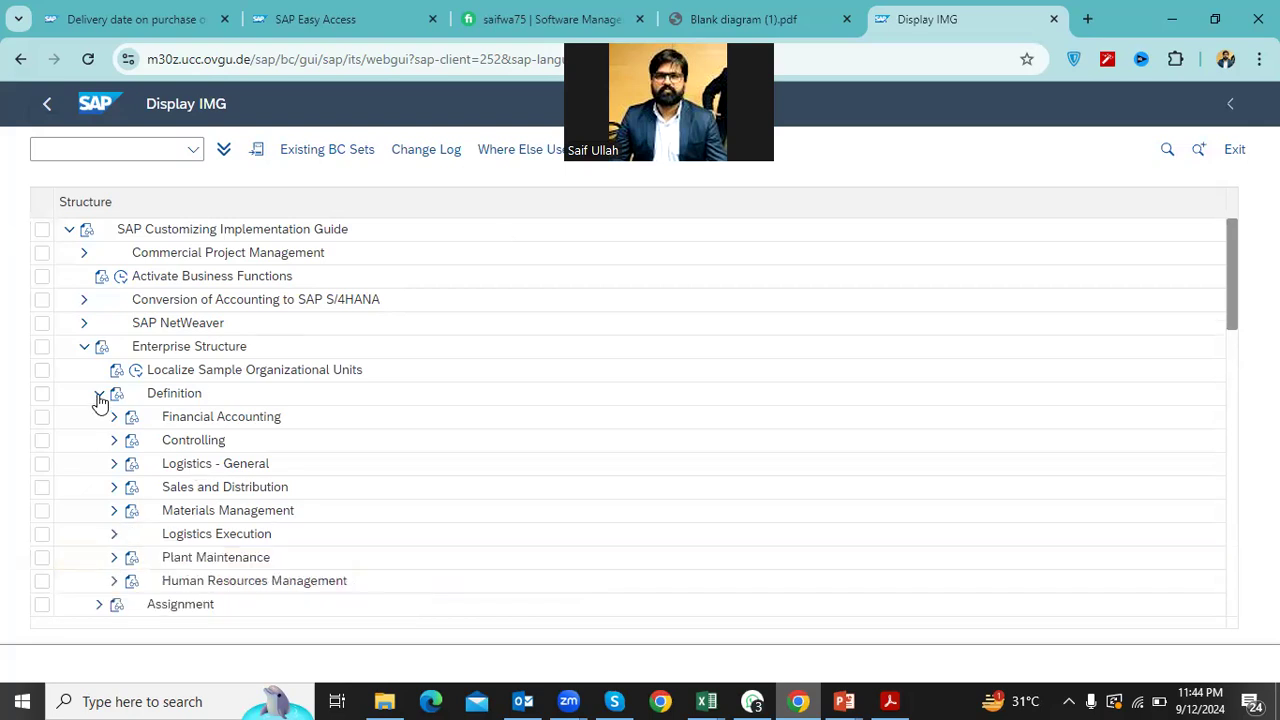
click(99, 394)
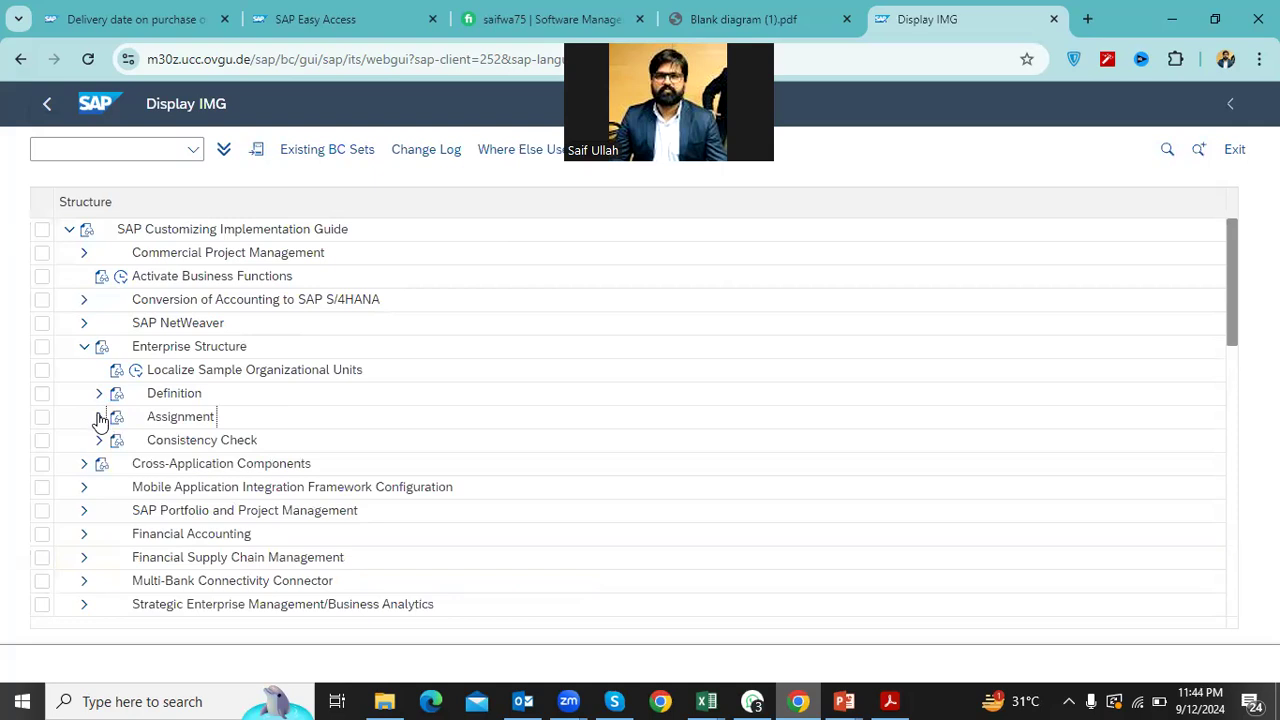
click(99, 417)
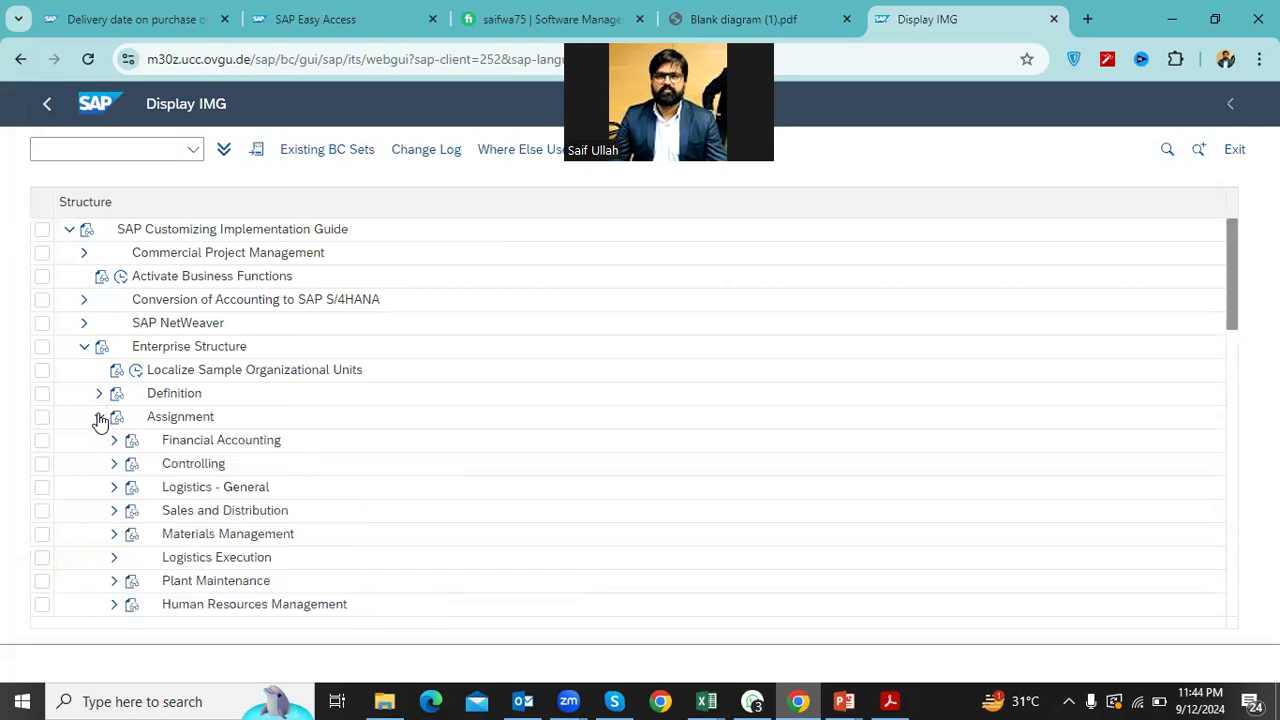
click(114, 558)
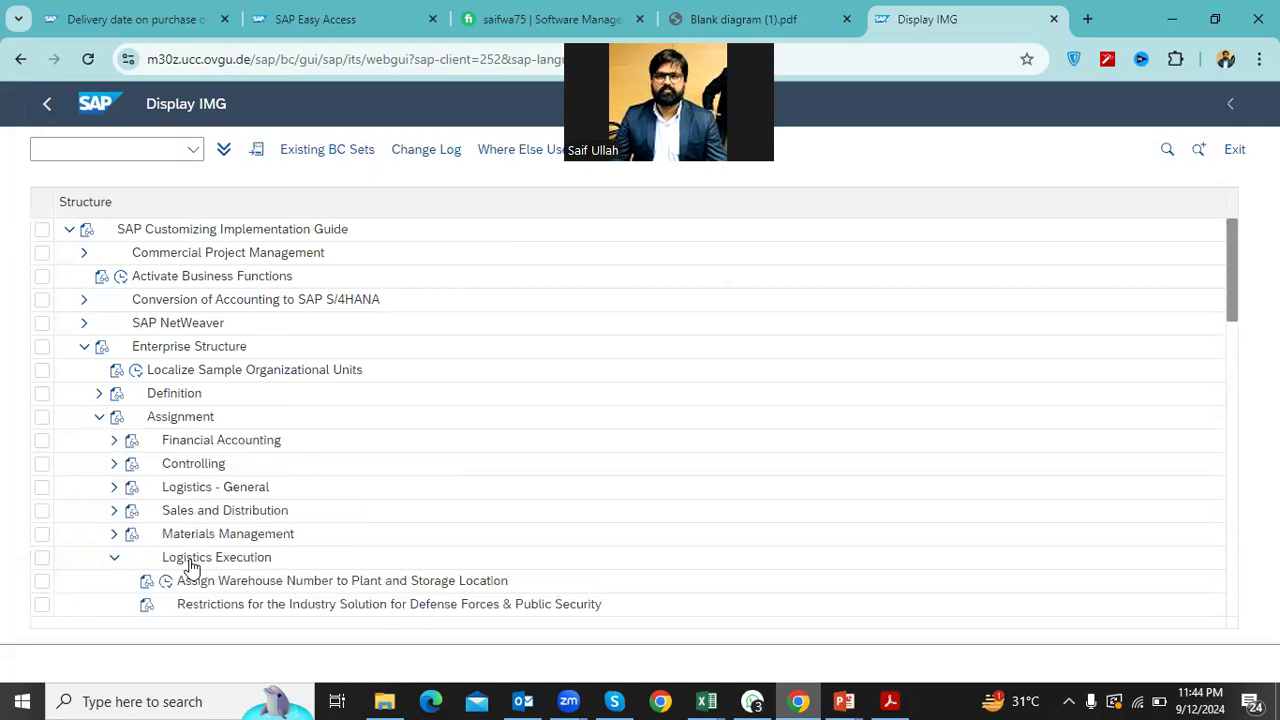
click(166, 582)
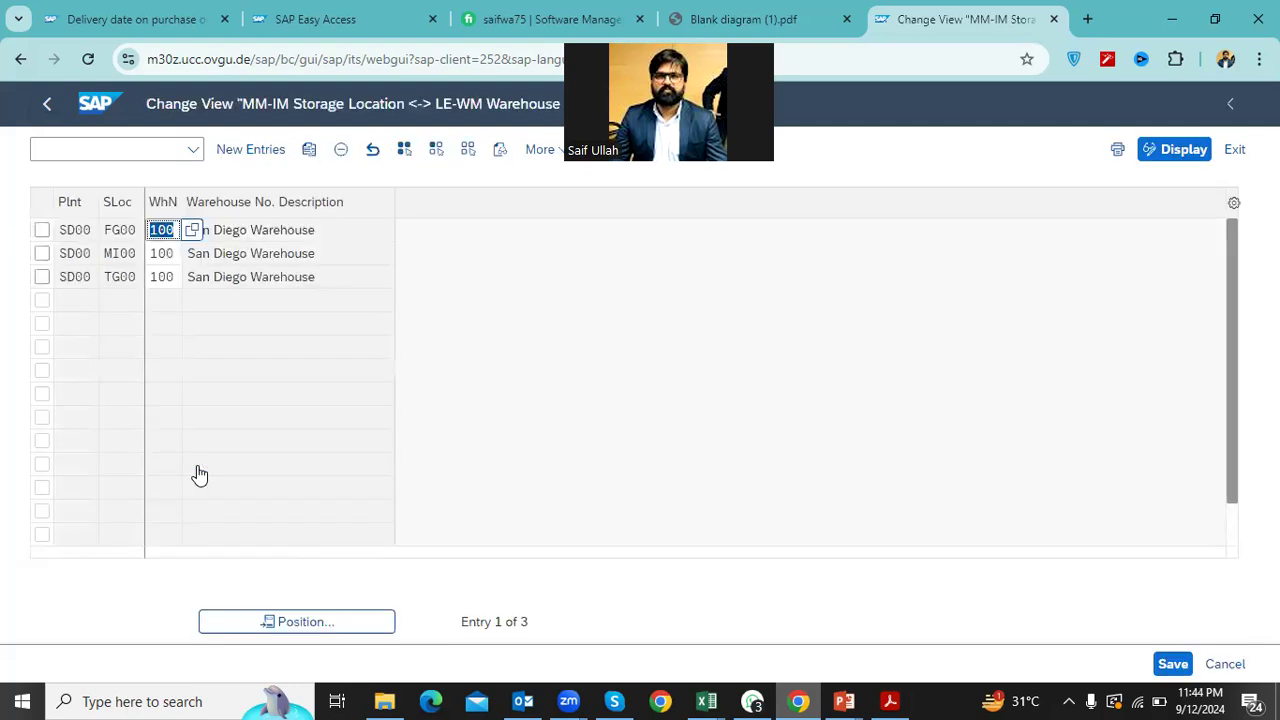
Add a new entry assigning warehouse number 200 to plant DL00 and storage location 4001, and save it
click(248, 149)
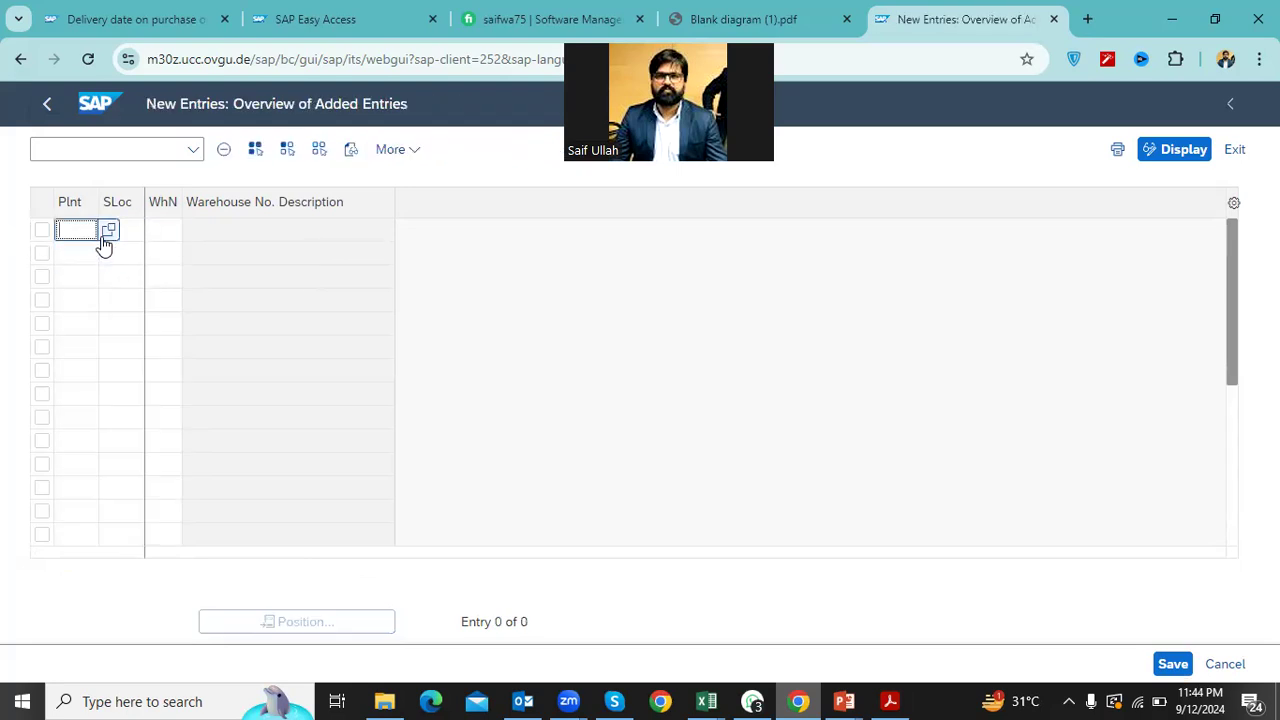
click(107, 233)
double_click(288, 337)
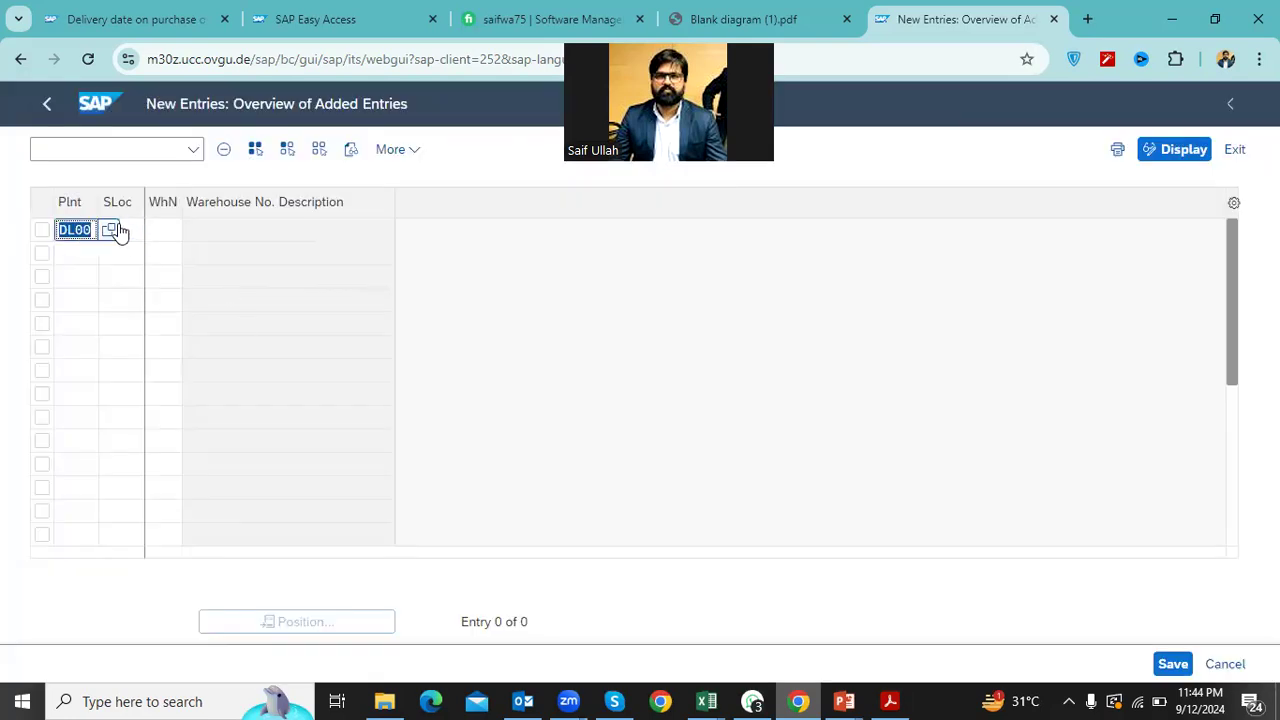
key(Tab)
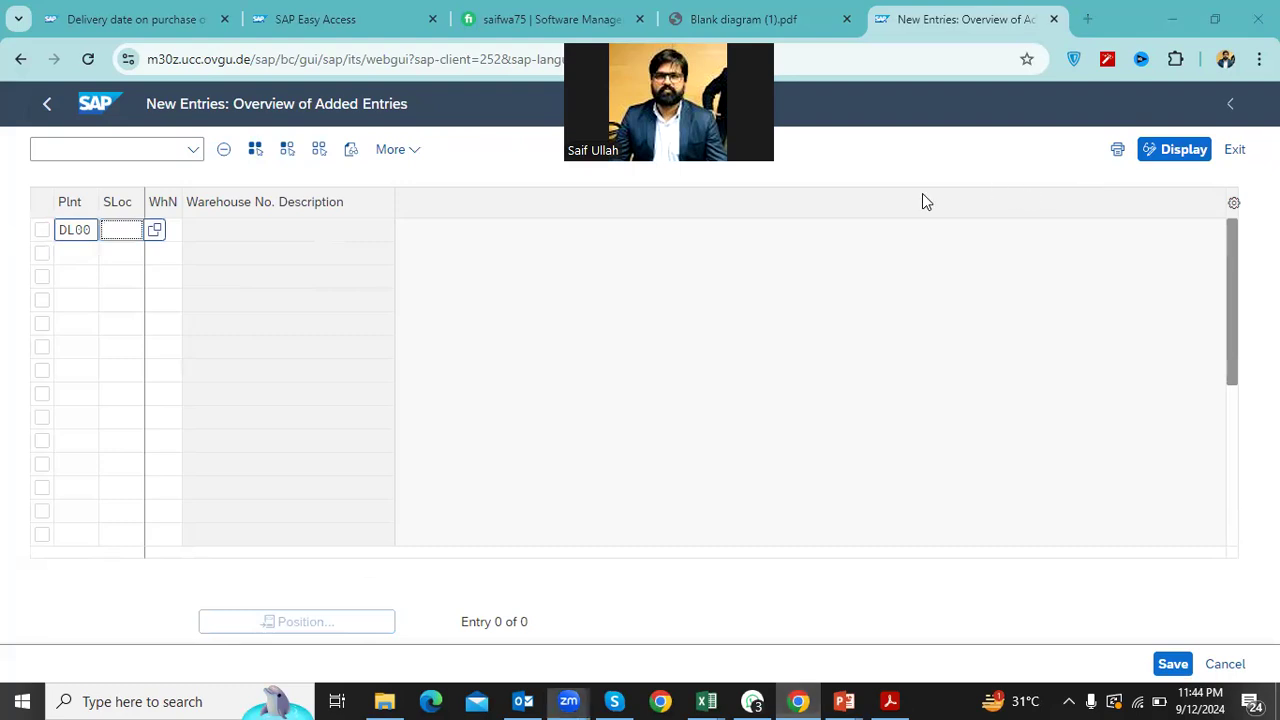
text(4001)
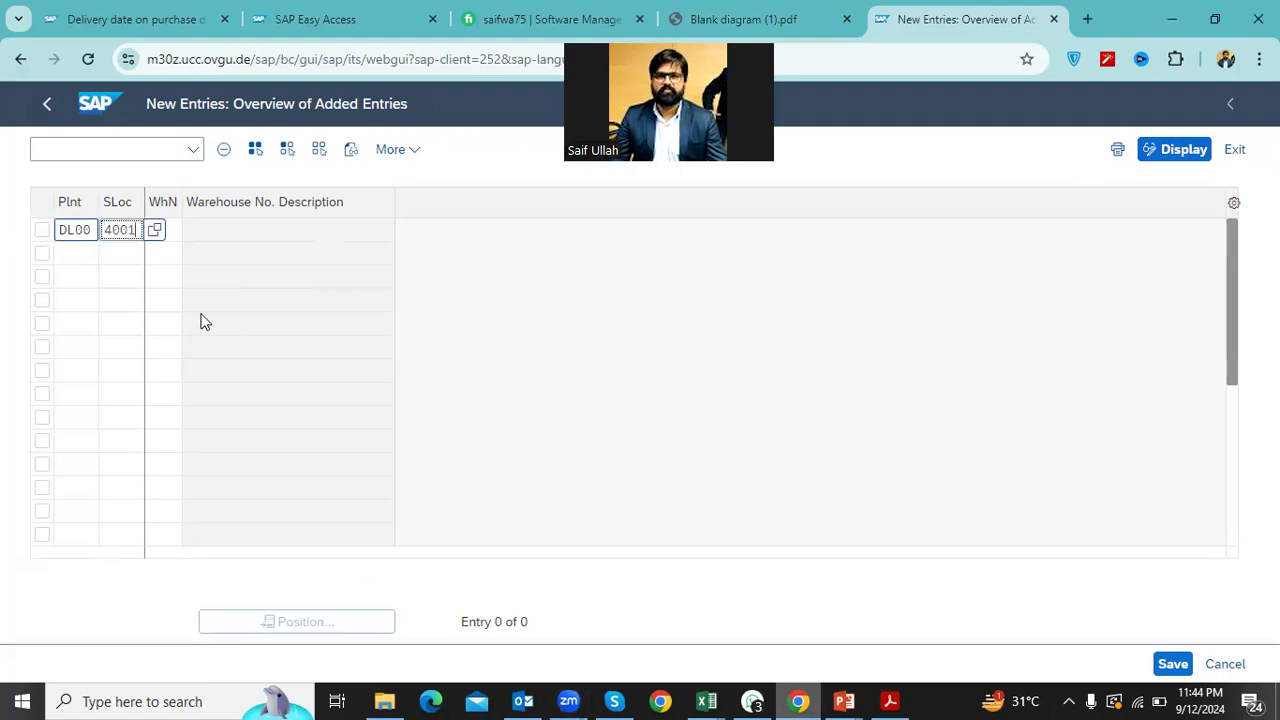
key(Tab)
text(200)
key(Return)
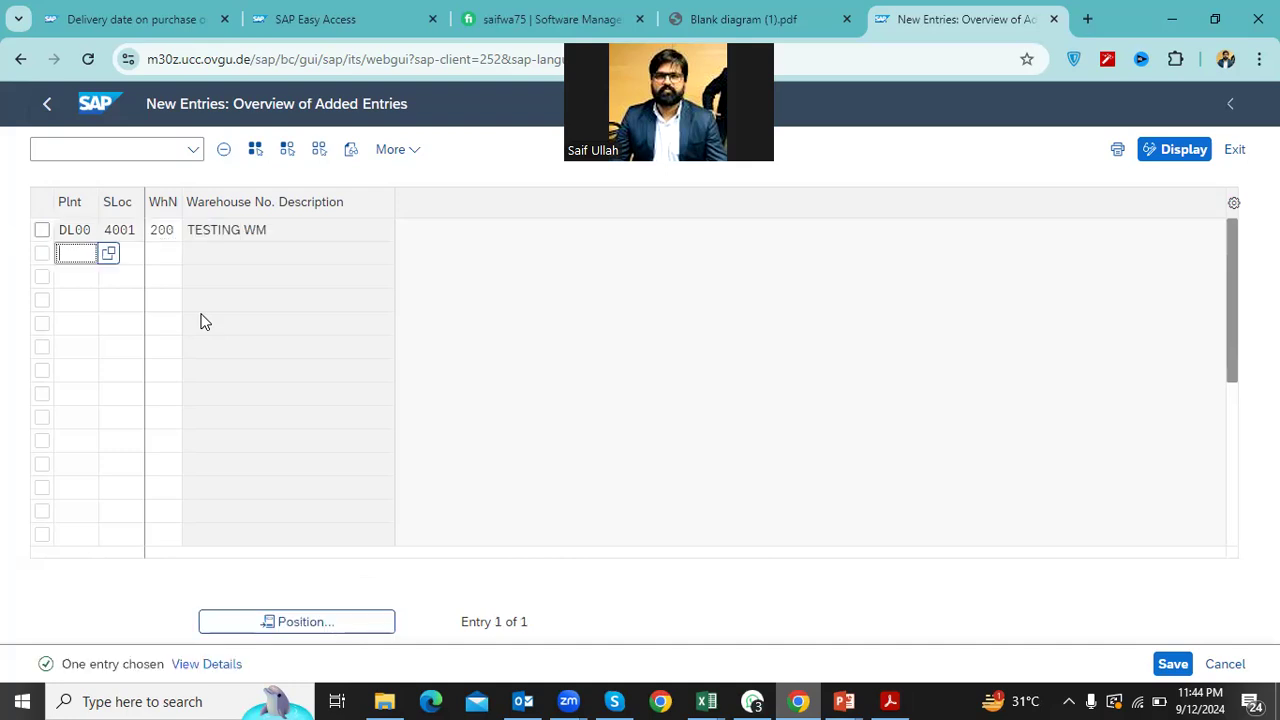
click(76, 230)
click(125, 240)
click(177, 245)
double_click(182, 244)
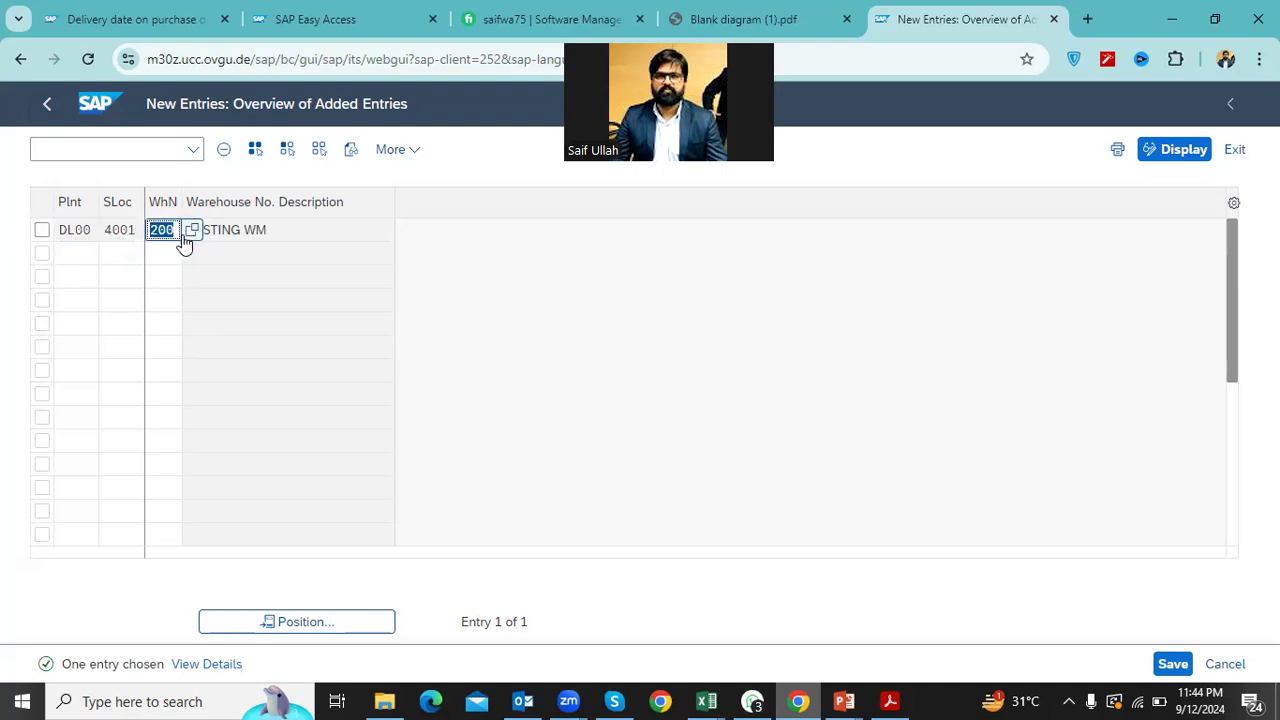
click(1166, 672)
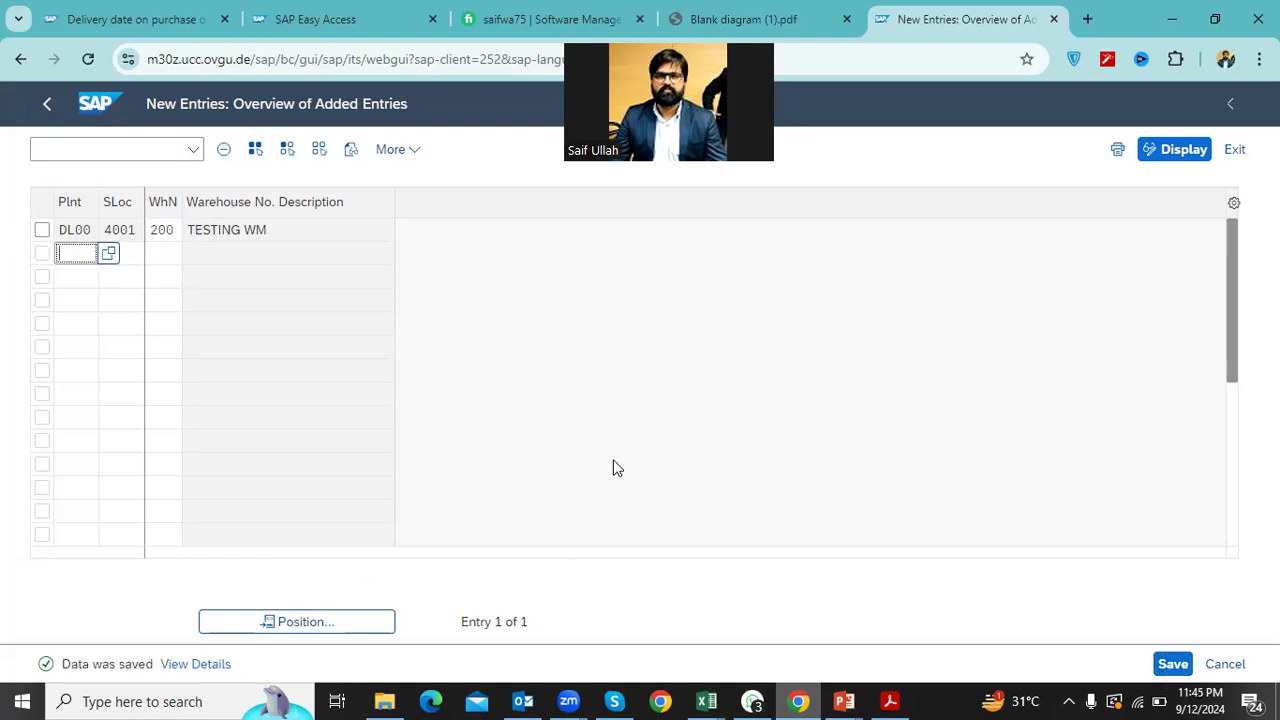
Return to the implementation guide structure and collapse the Assignment and Enterprise Structure nodes
click(47, 106)
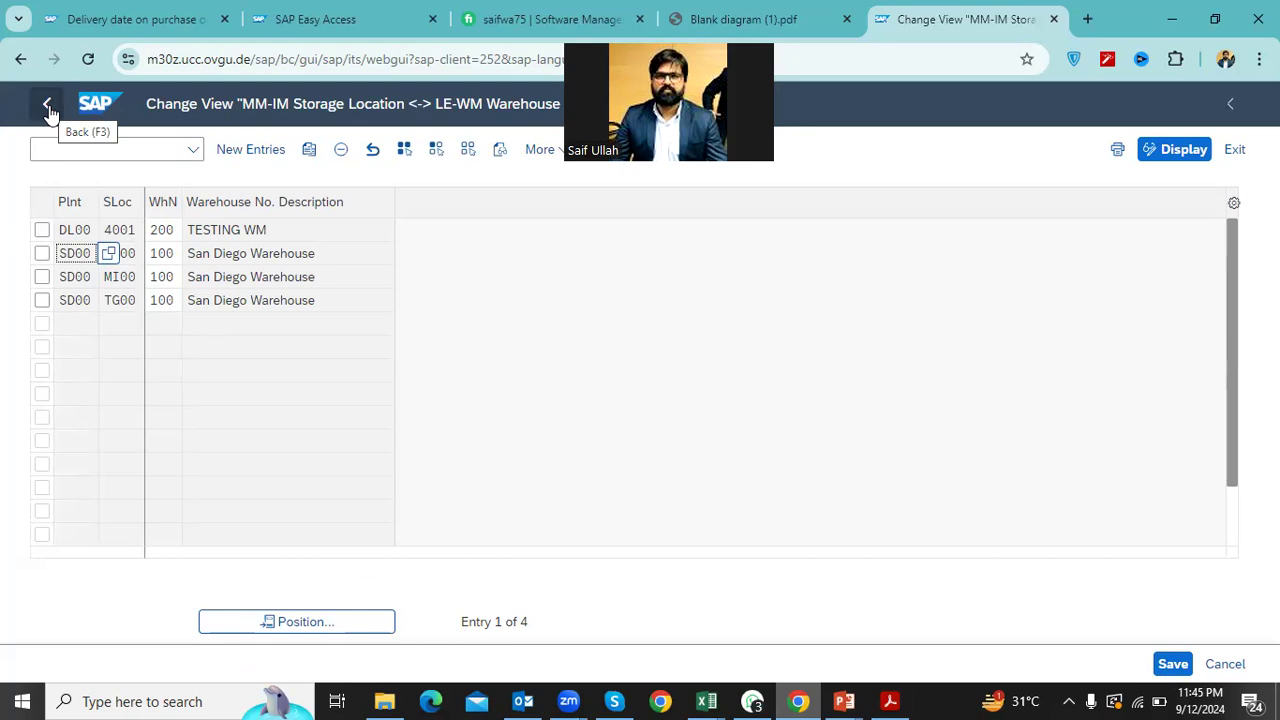
click(48, 110)
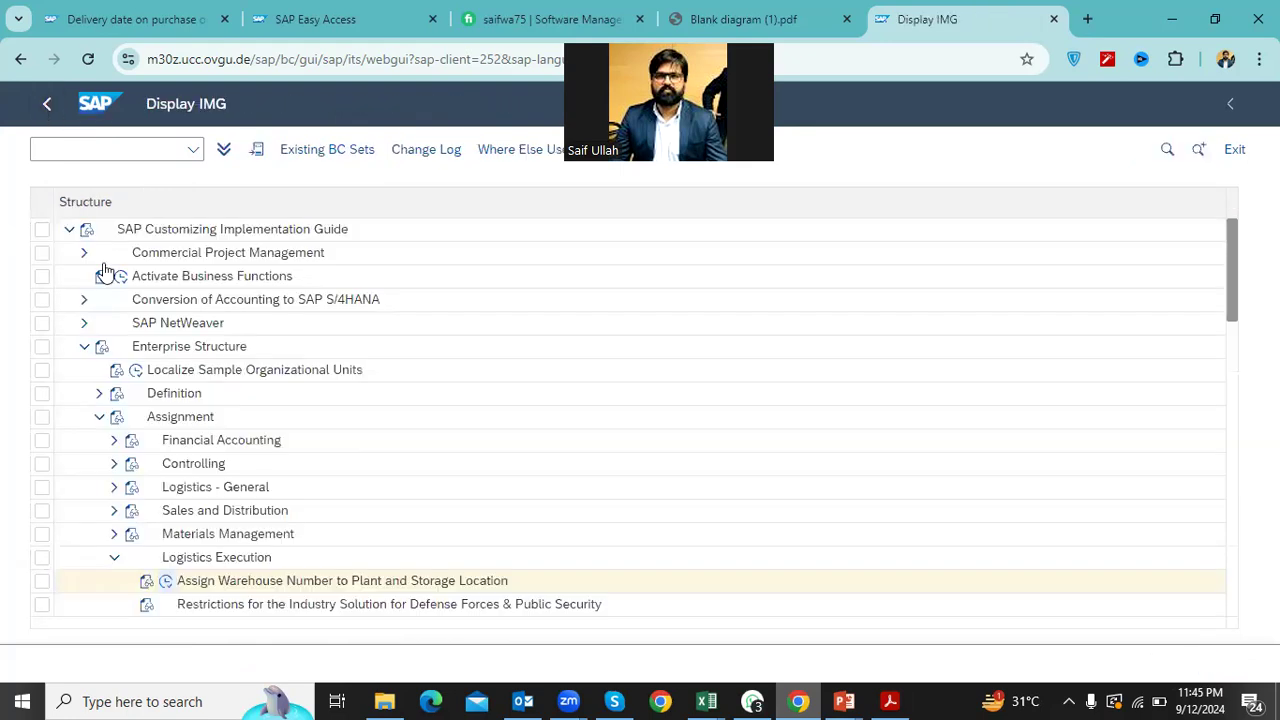
click(97, 418)
click(78, 348)
scroll(232, 405, down, 10)
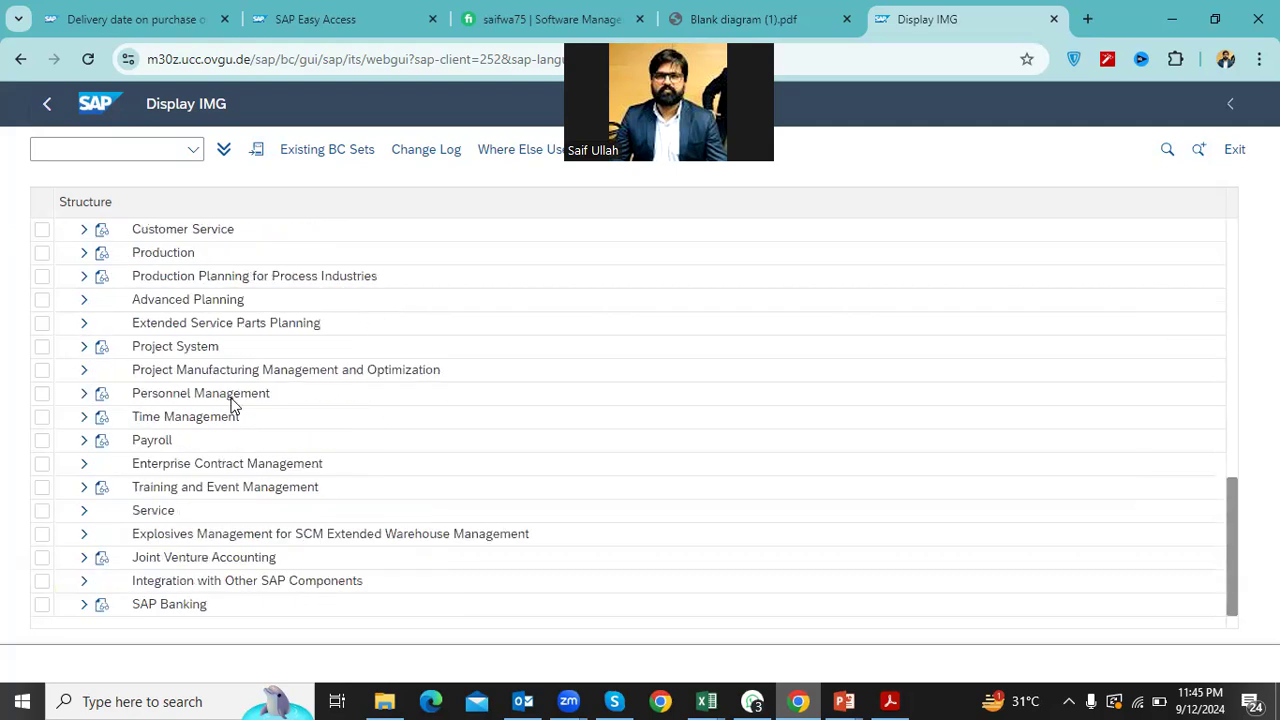
scroll(183, 390, up, 10)
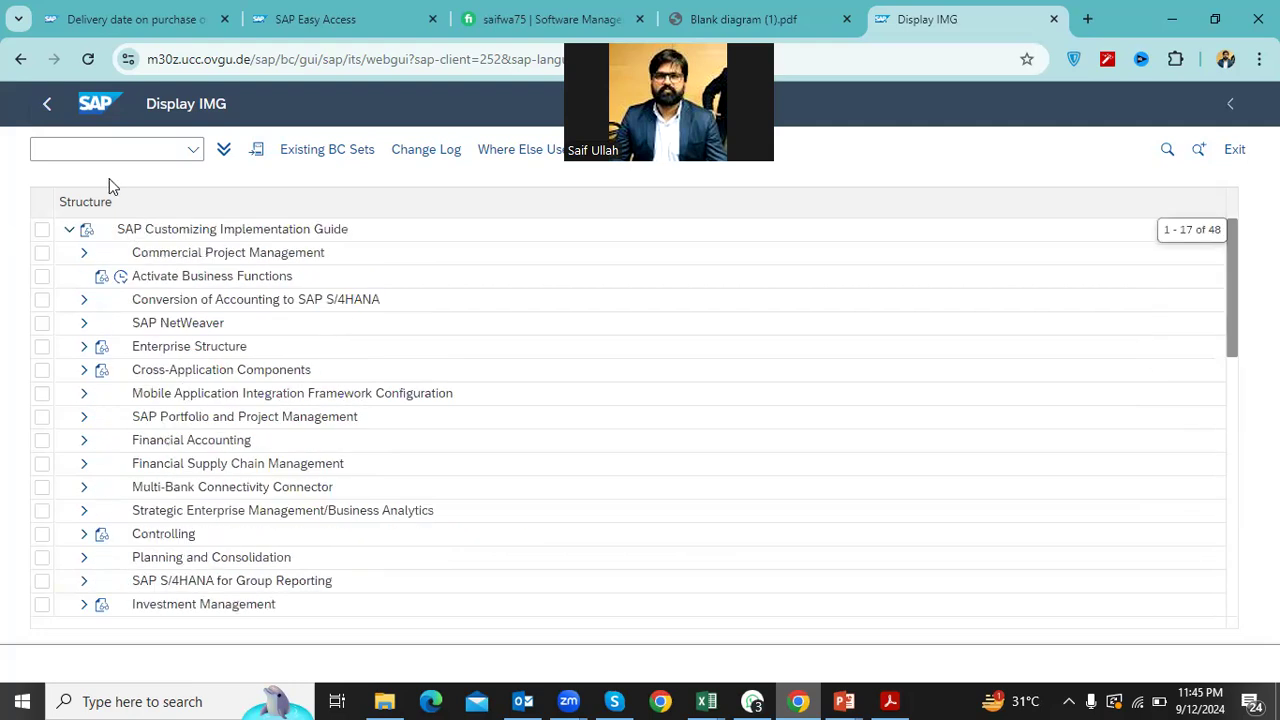
Reopen the SAP Reference IMG from the project screen and expand the Logistics Execution node
click(45, 108)
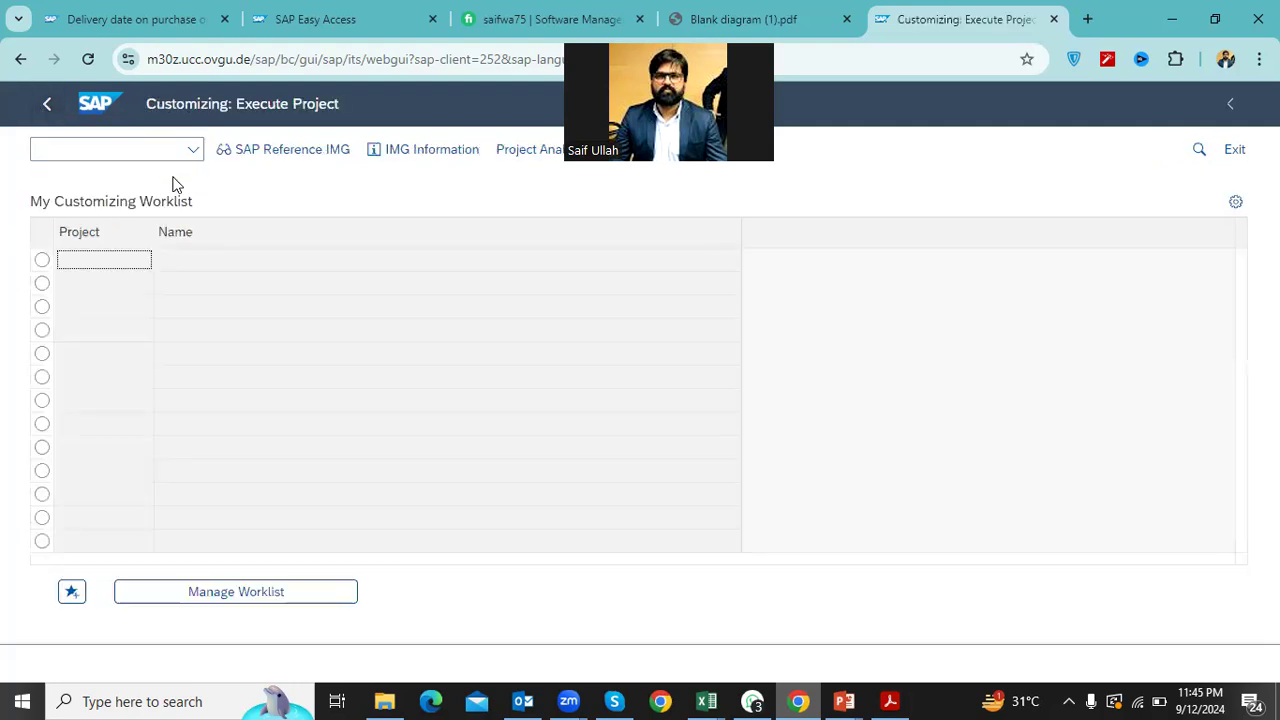
click(265, 163)
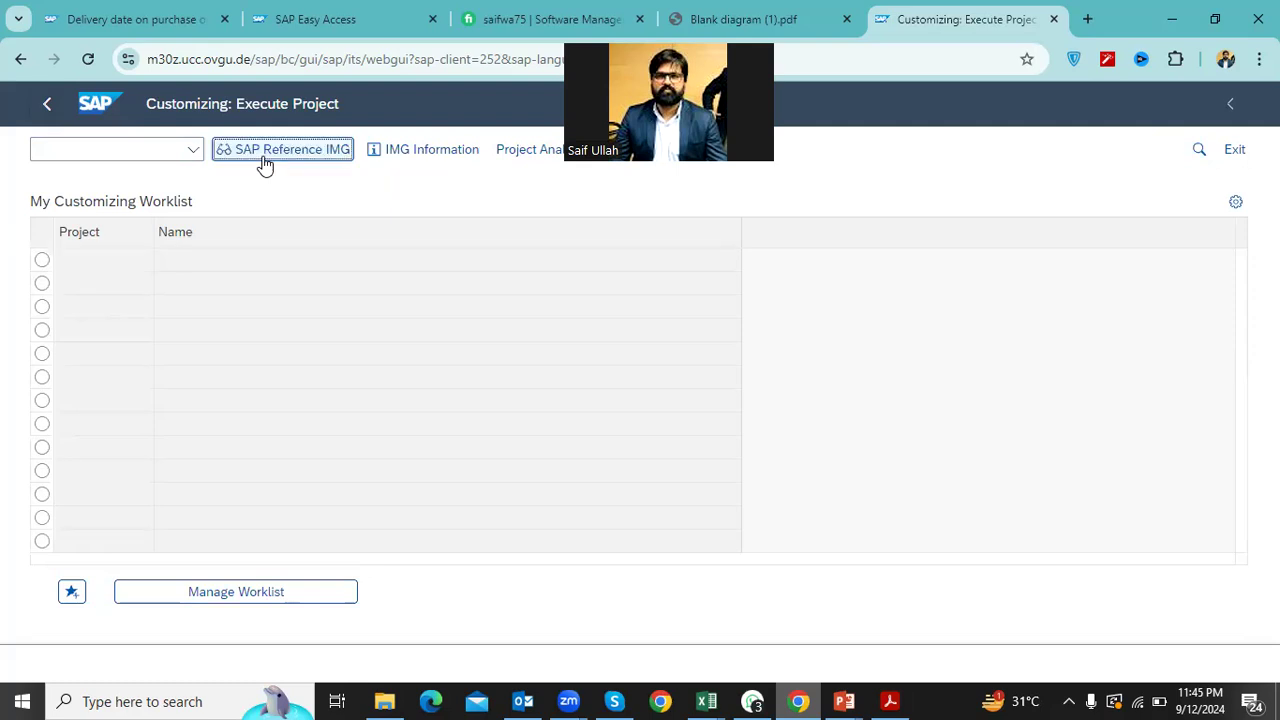
scroll(230, 455, down, 10)
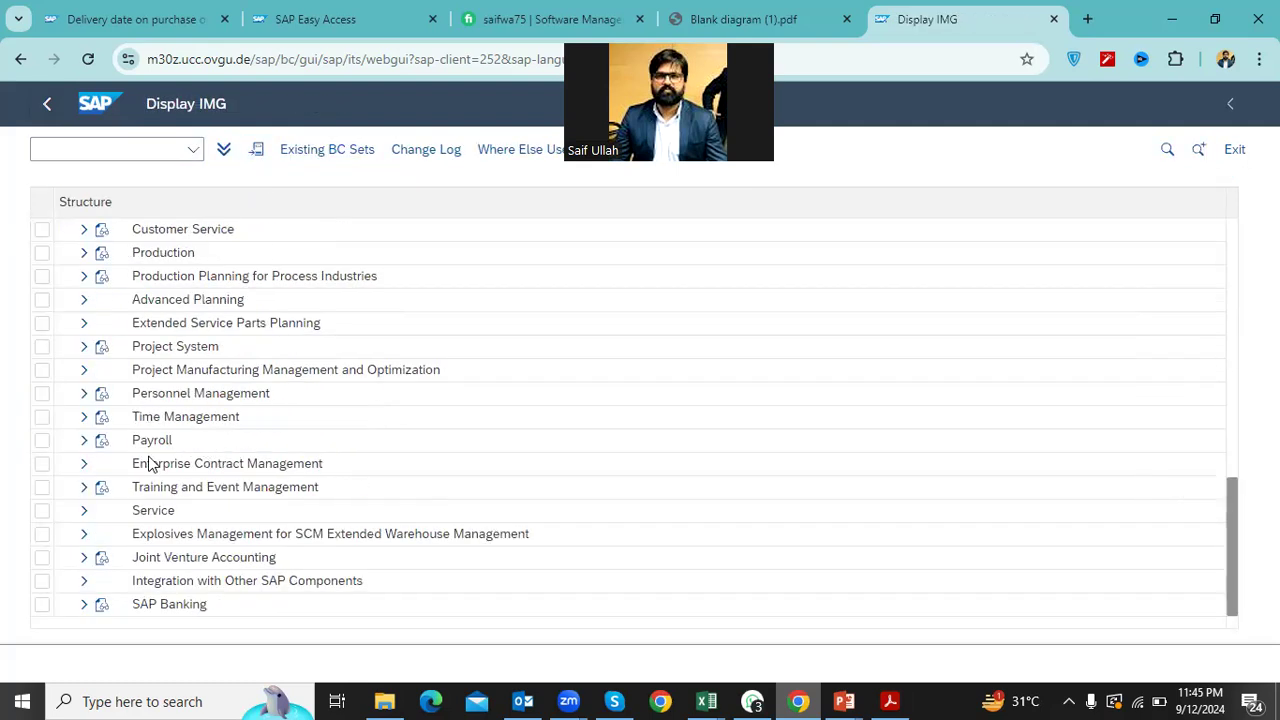
scroll(155, 485, down, 2)
click(222, 416)
key(Up)
key(Up)
key(Up)
key(Up)
key(Up)
key(Up)
key(Up)
key(Up)
key(Up)
key(Up)
key(Up)
key(Up)
key(Up)
key(Up)
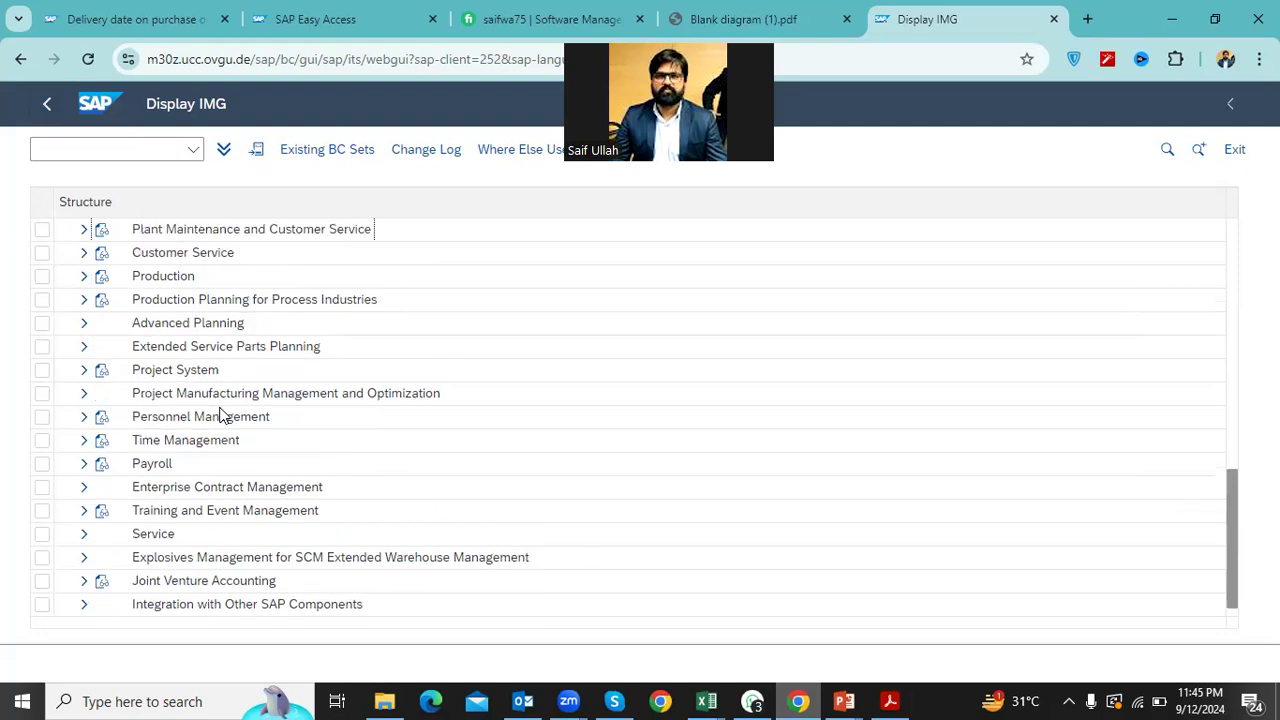
key(Up)
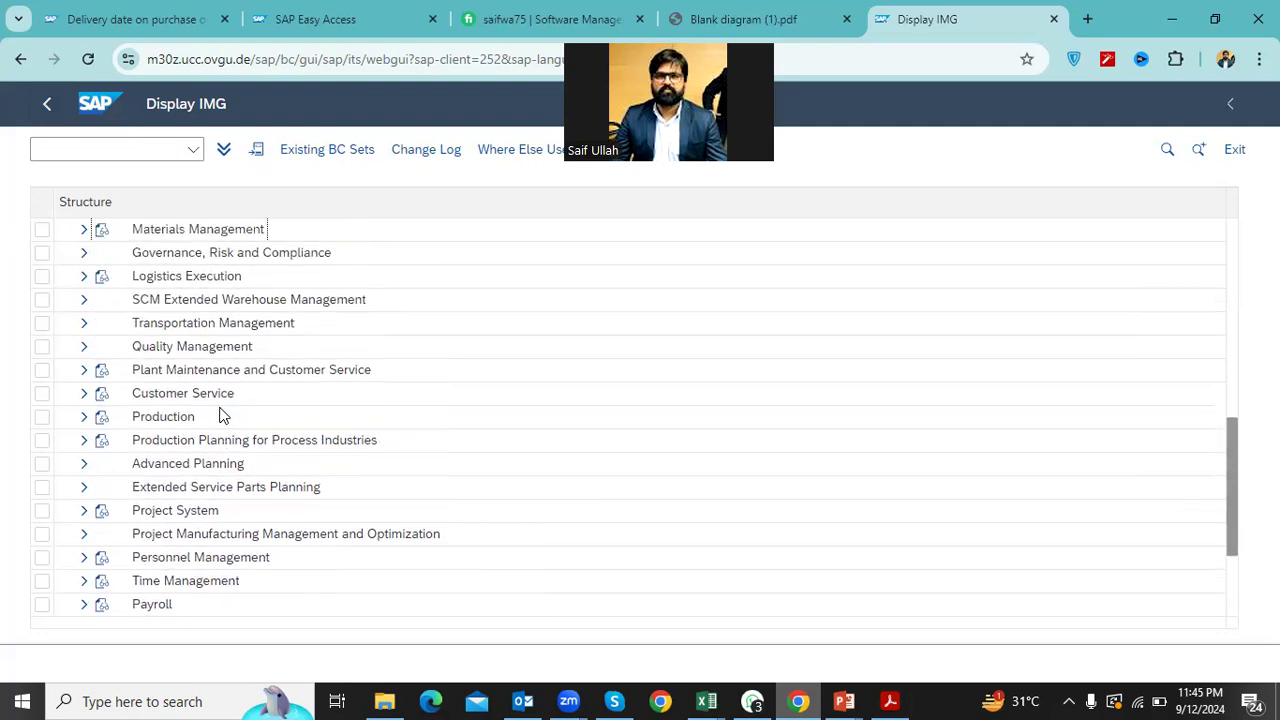
click(84, 277)
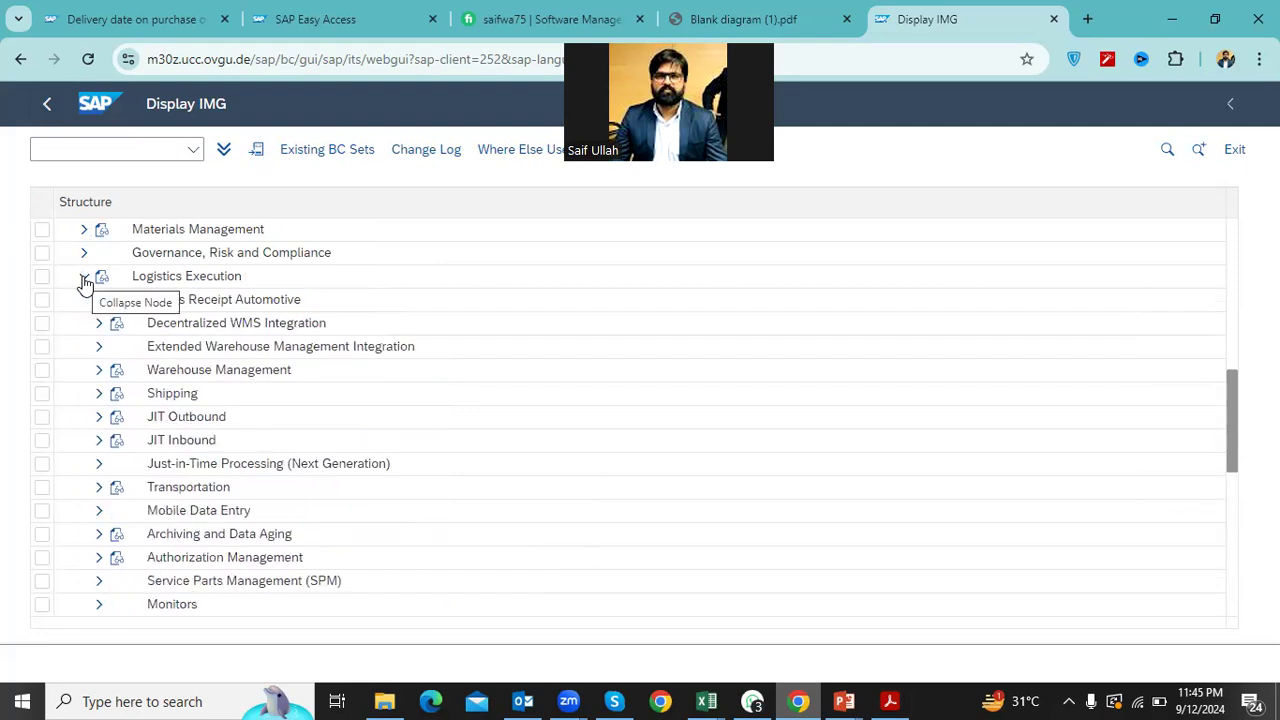
Open Define Storage Type from the Master Data of Warehouse Management
click(97, 375)
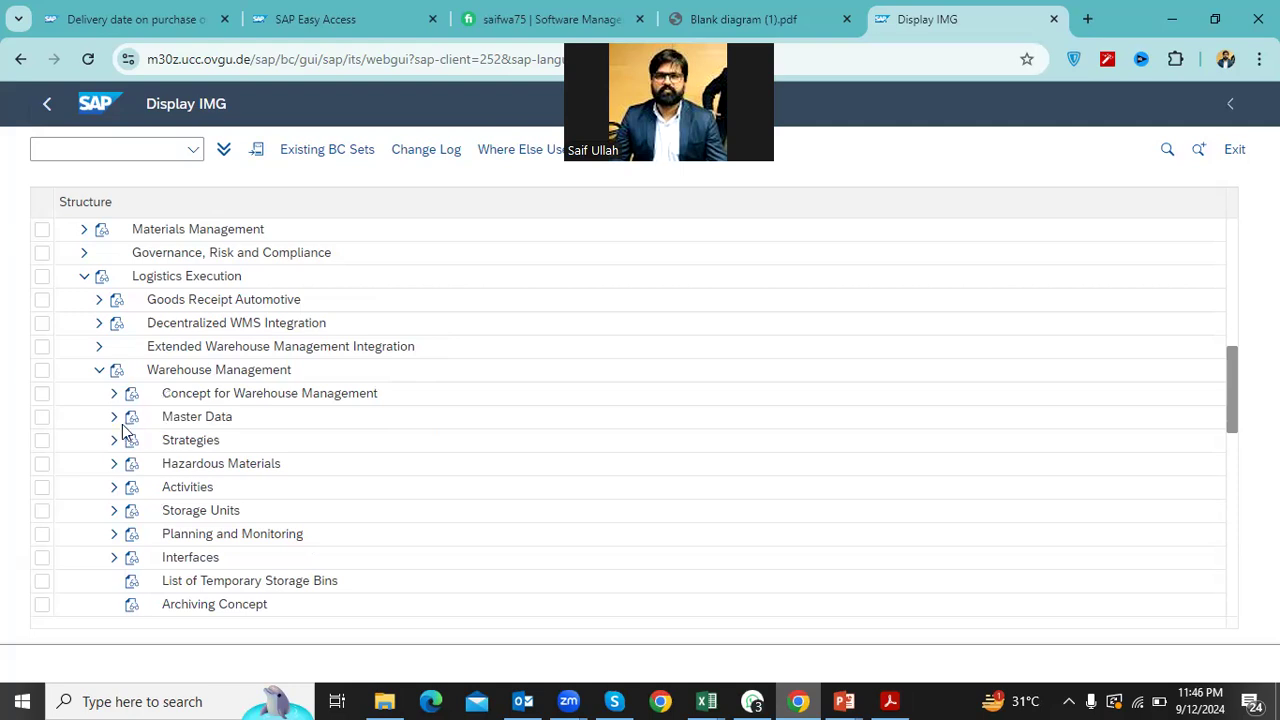
click(115, 425)
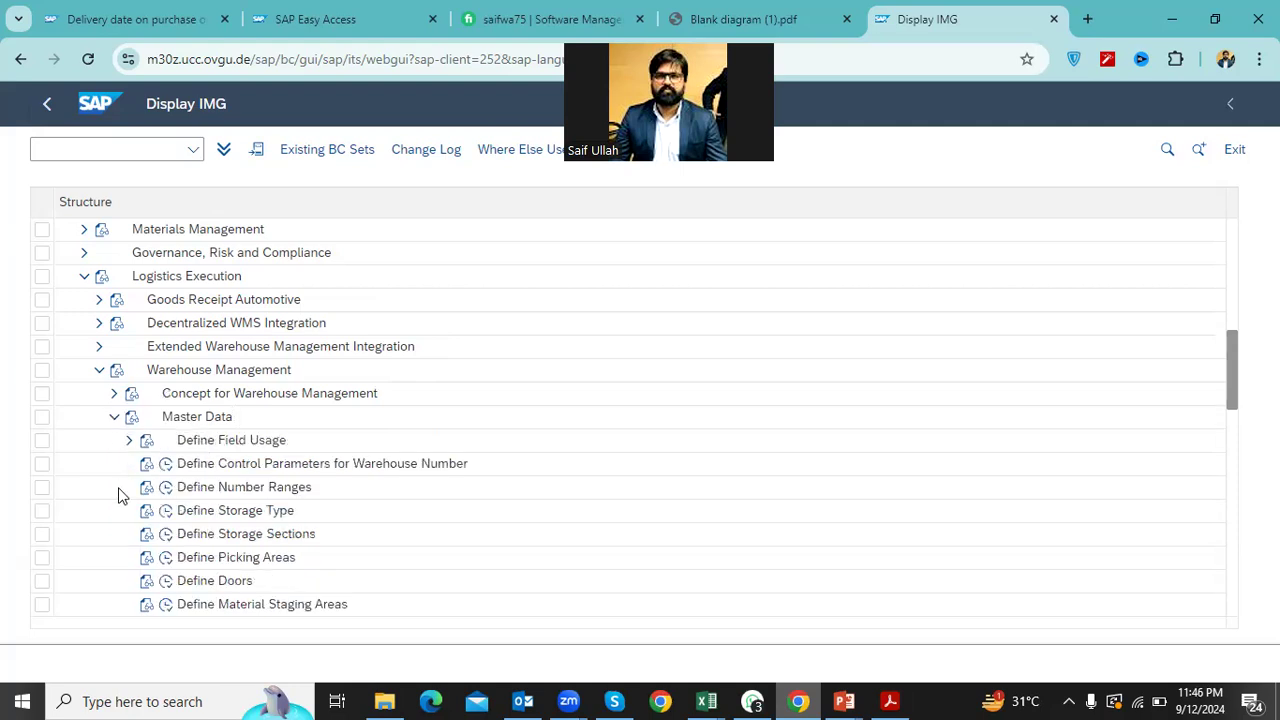
click(166, 513)
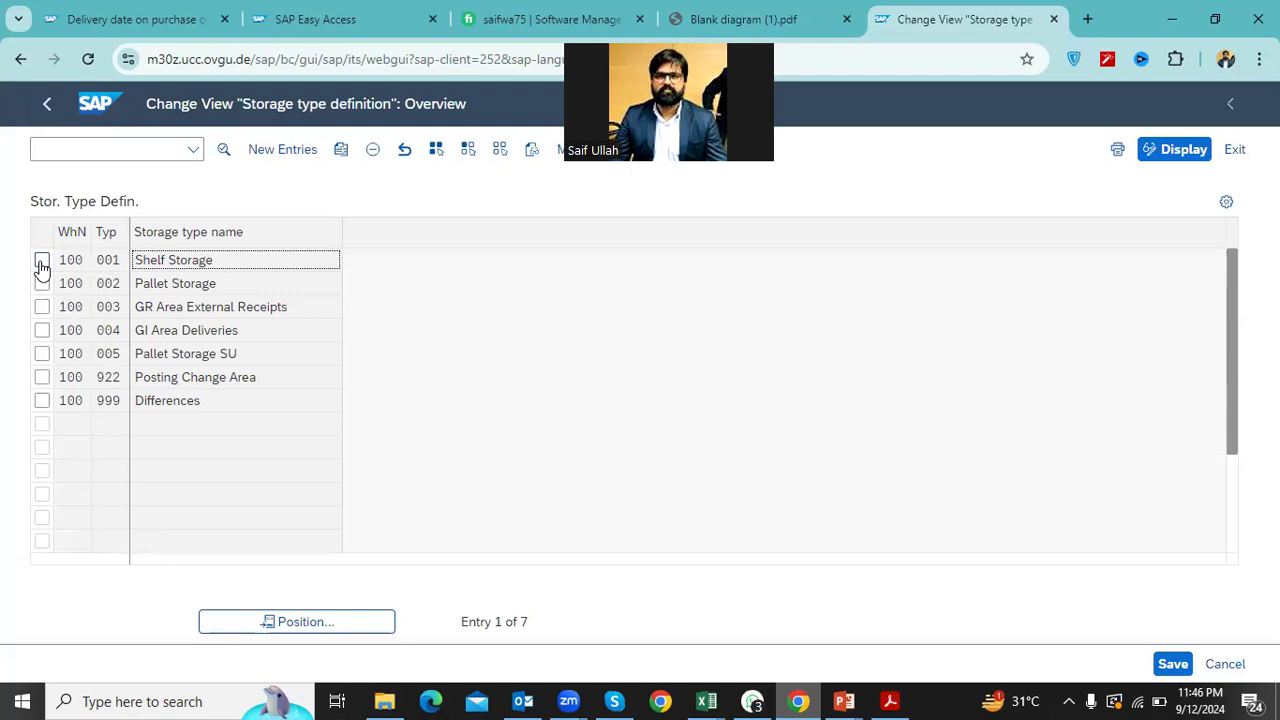
Select all storage types of warehouse 100, from 001 Shelf Storage to 999 Differences, and start copying them
click(41, 260)
click(41, 283)
click(41, 307)
click(41, 330)
click(41, 353)
click(41, 377)
click(44, 400)
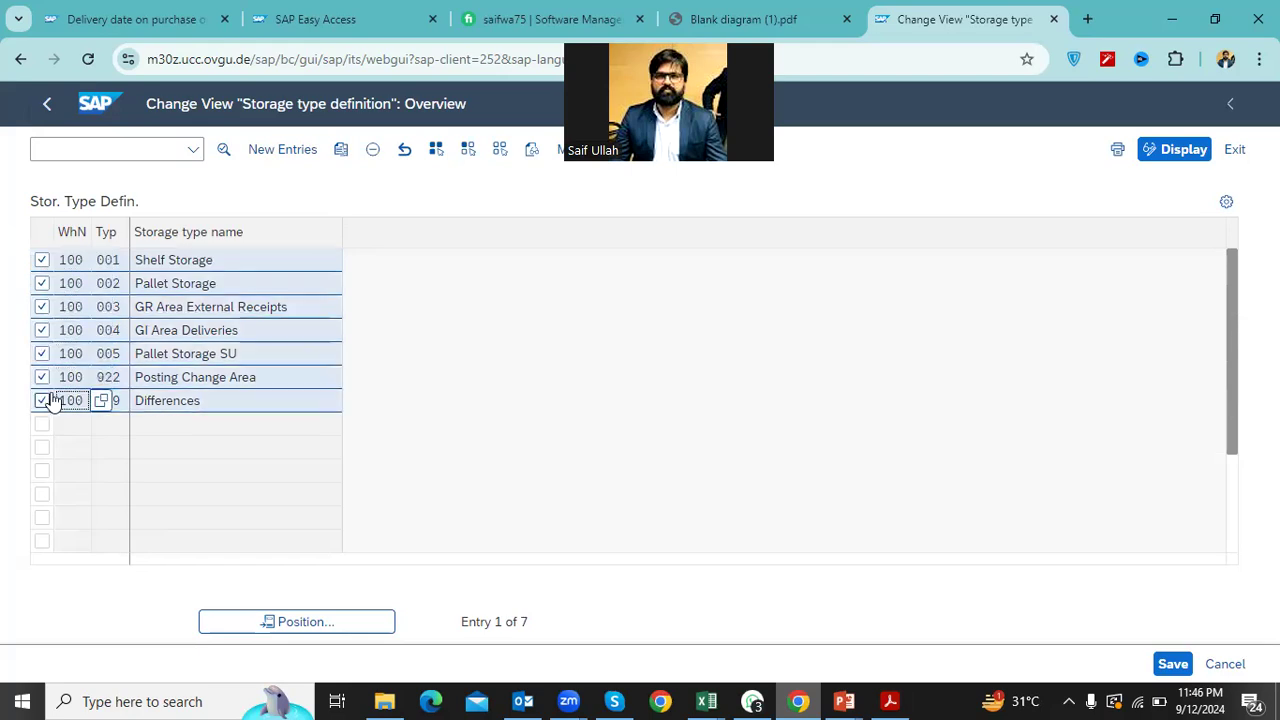
click(340, 152)
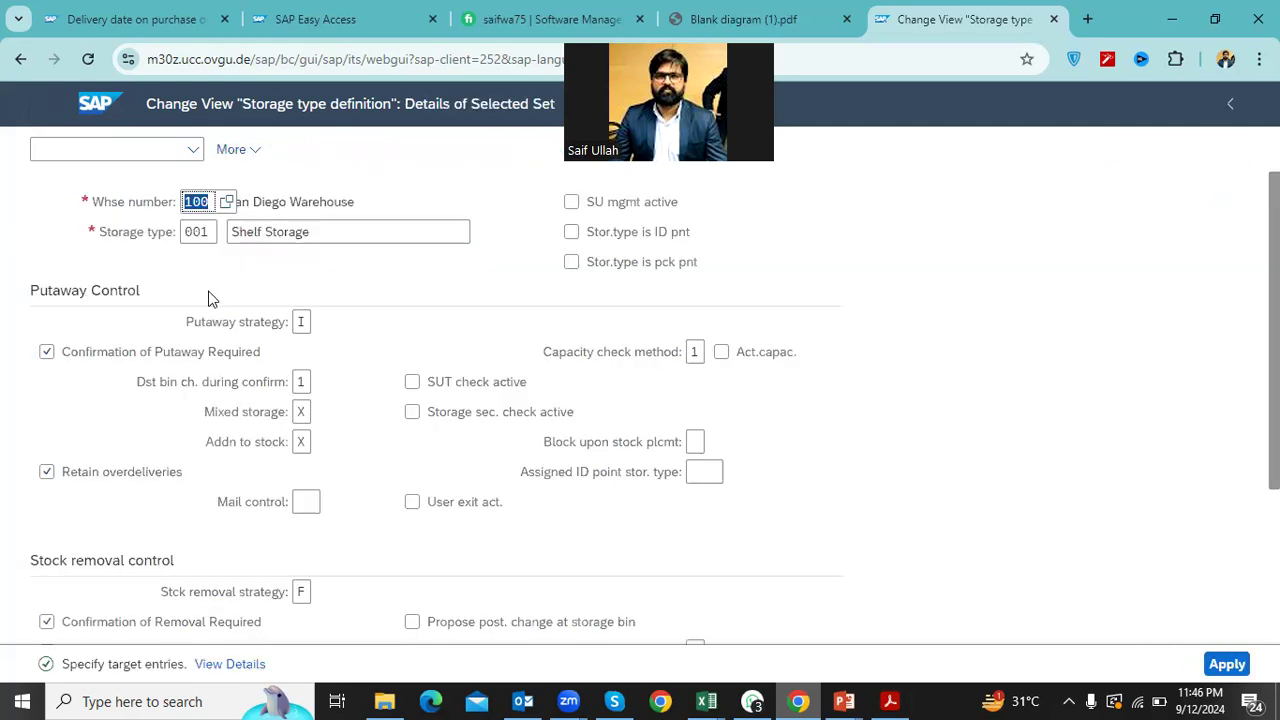
Set the target warehouse number to 200 for the copied storage types 001, 002, 003 and 004
text(200)
key(Return)
text(200)
key(Return)
text(220)
key(BackSpace)
key(BackSpace)
text(00)
key(Return)
text(200)
key(Return)
Try to copy storage type 005 Pallet Storage SU to warehouse number 200
text(200)
key(Return)
text(200)
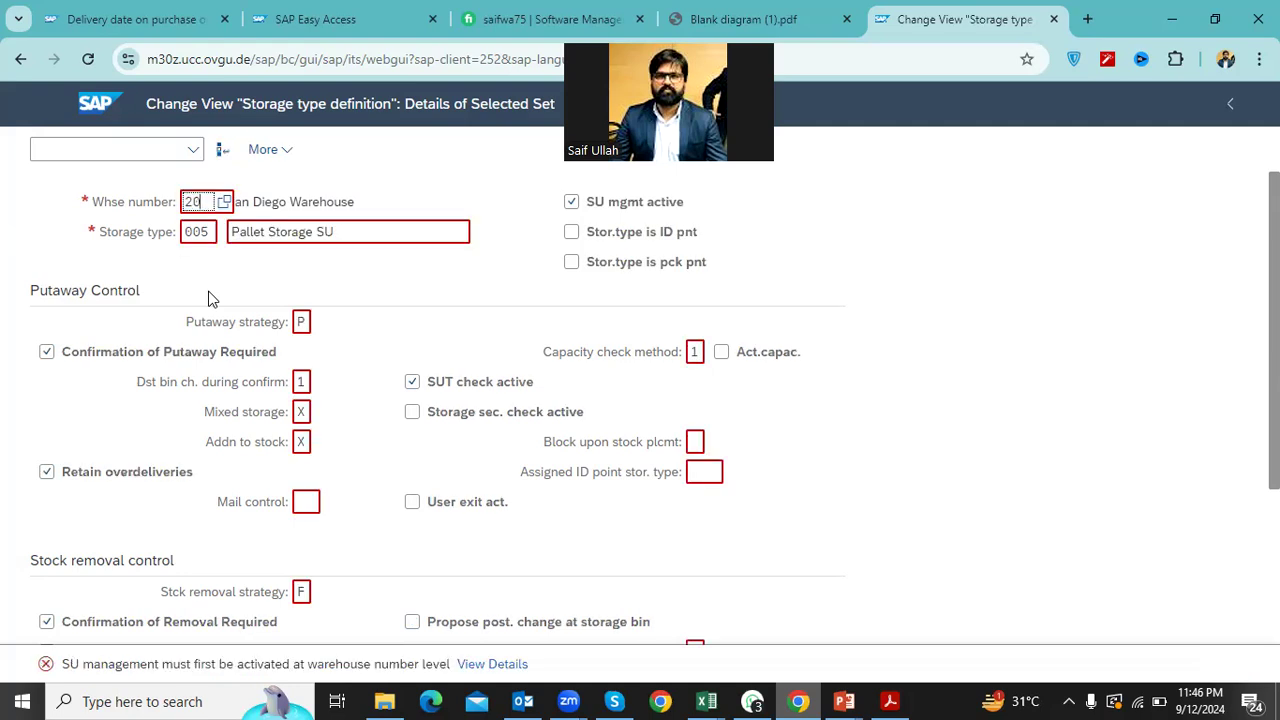
key(Return)
click(190, 202)
drag(187, 202, 300, 212)
text(200)
key(Return)
Deactivate the SUT check and SU management for storage type 005, clear its putaway strategy, and apply the entry
click(412, 381)
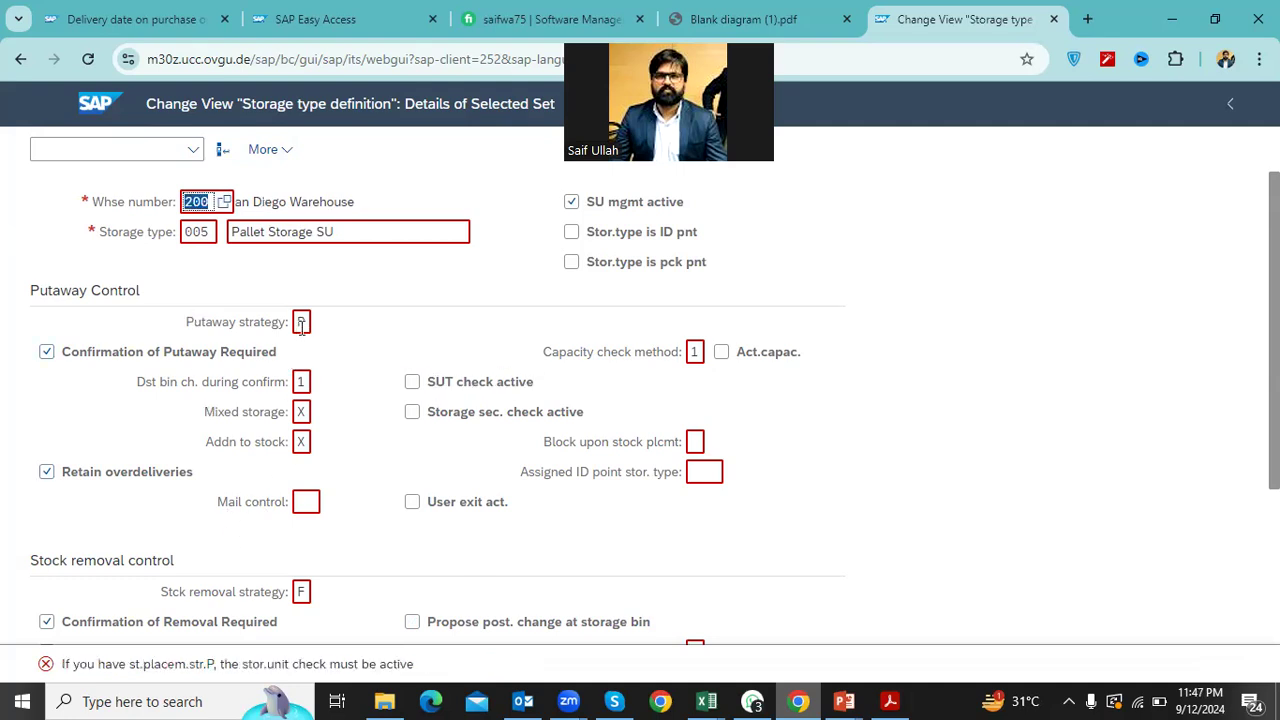
click(301, 322)
key(Return)
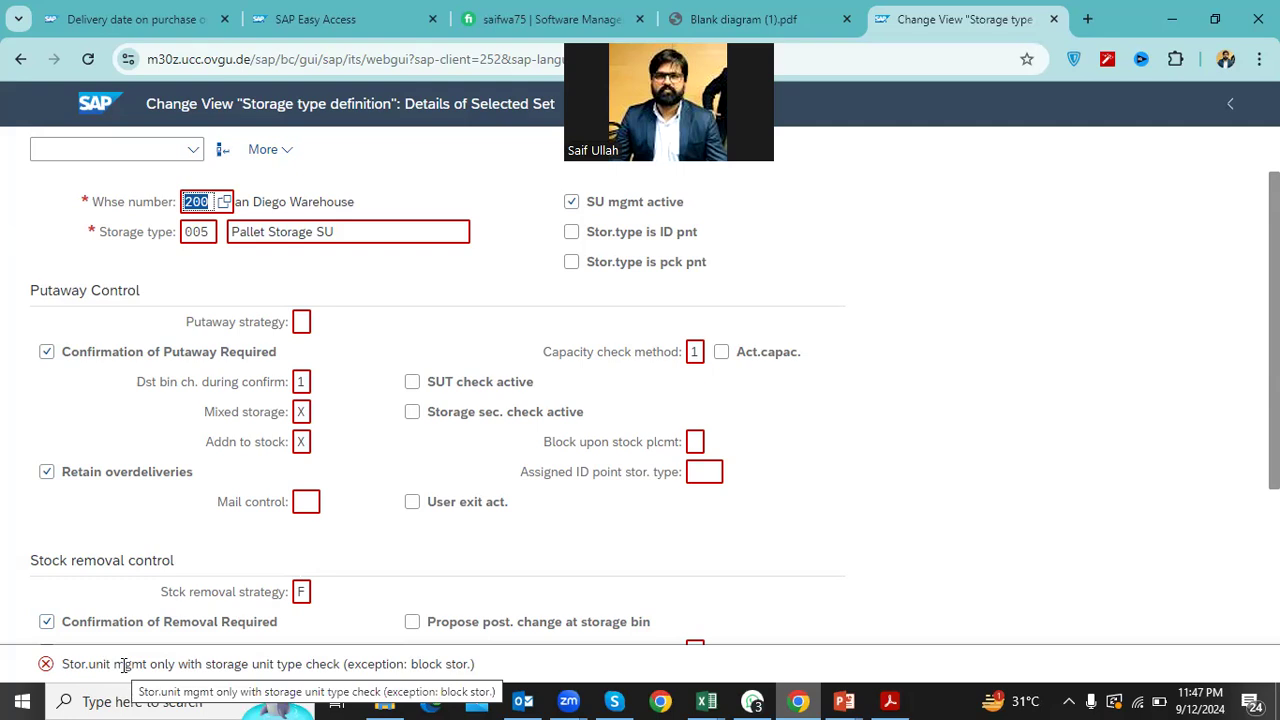
click(572, 203)
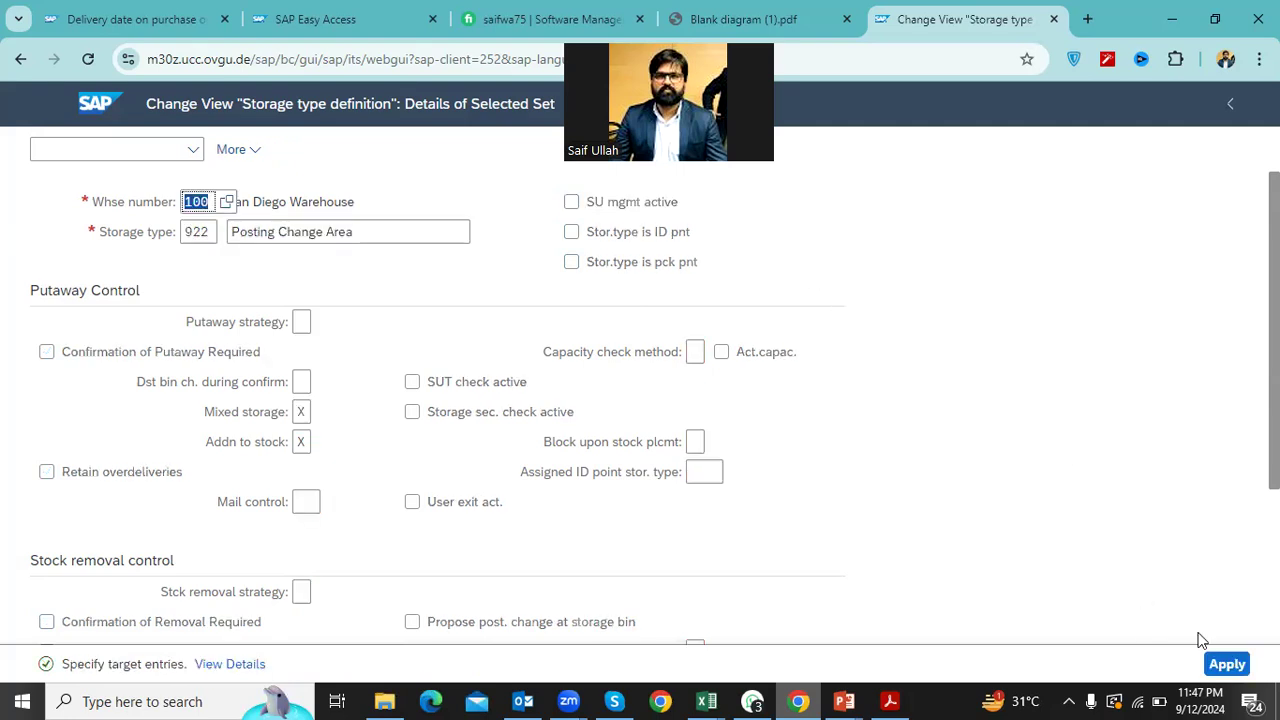
click(1224, 665)
Set warehouse number 200 for the copied storage types 922 and 999, and save all the new storage types
text(200)
key(Return)
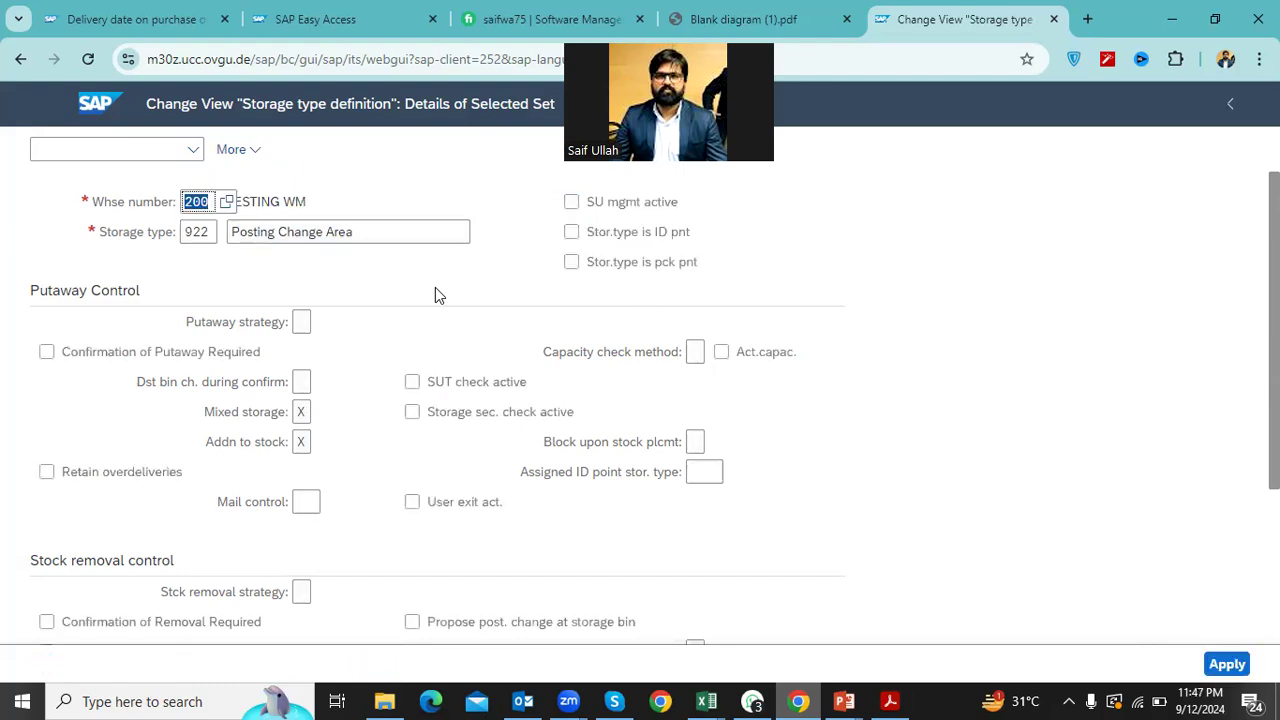
key(Return)
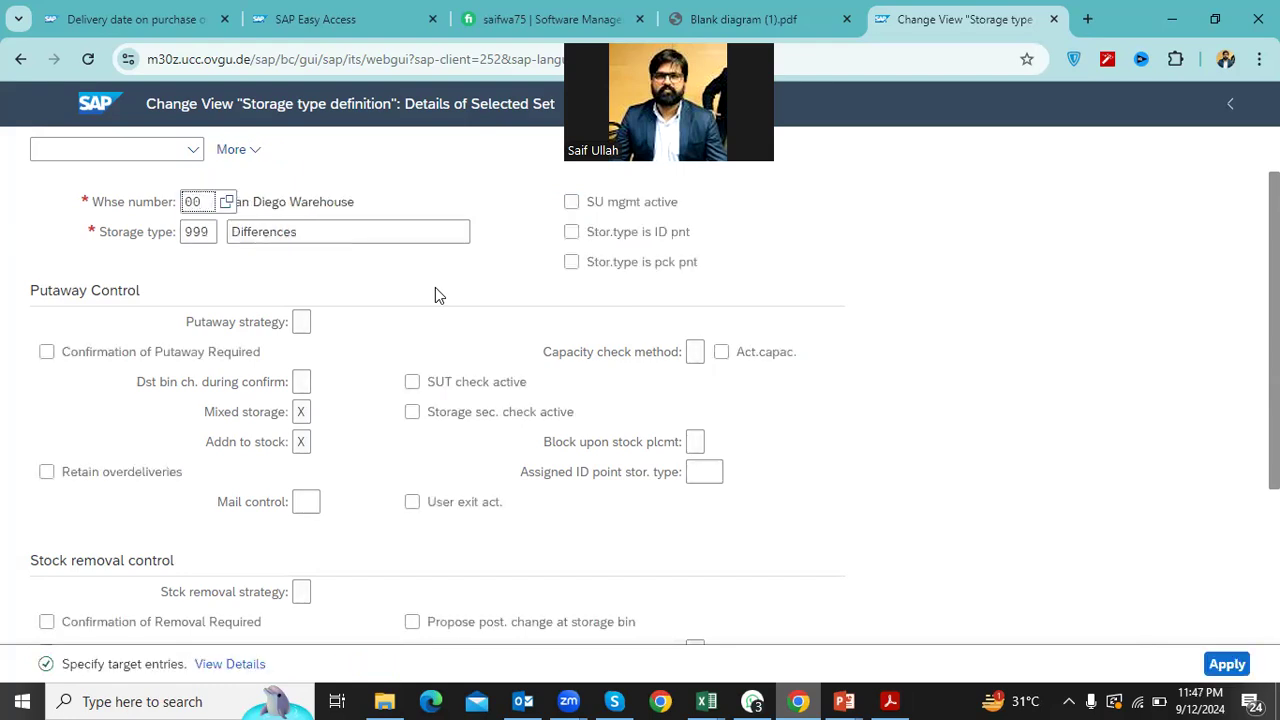
text(200)
key(Return)
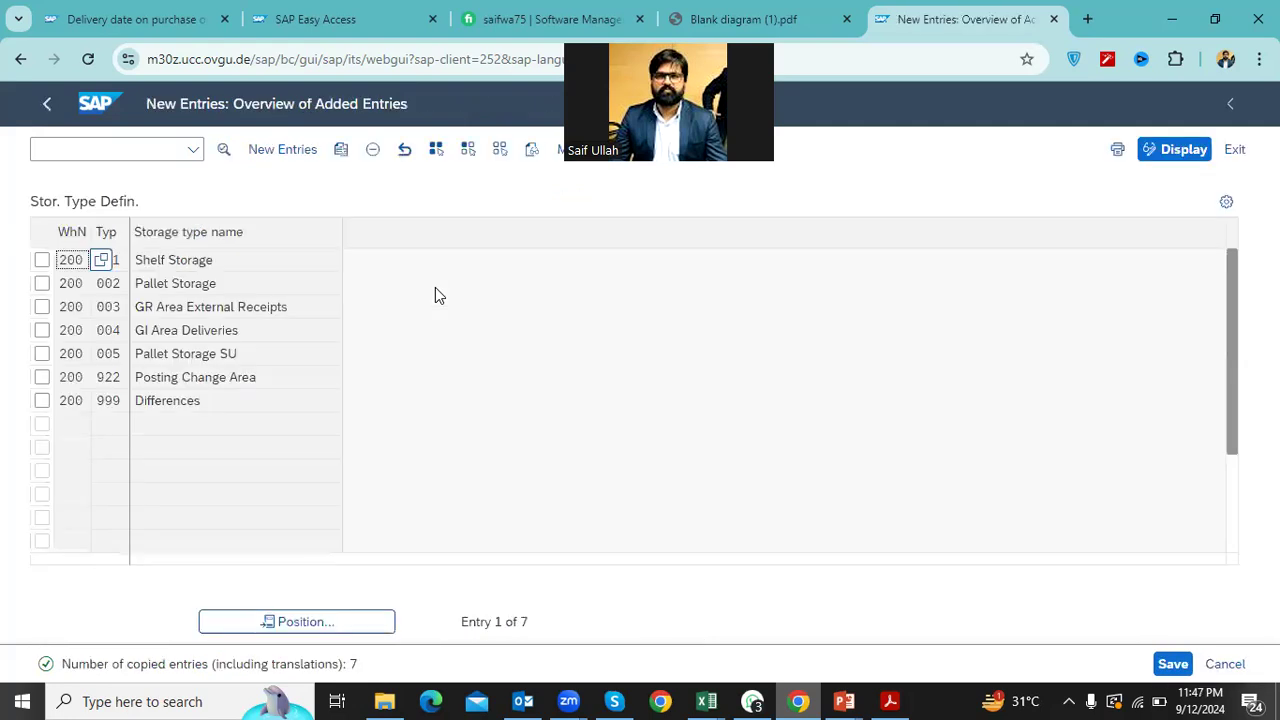
click(1173, 664)
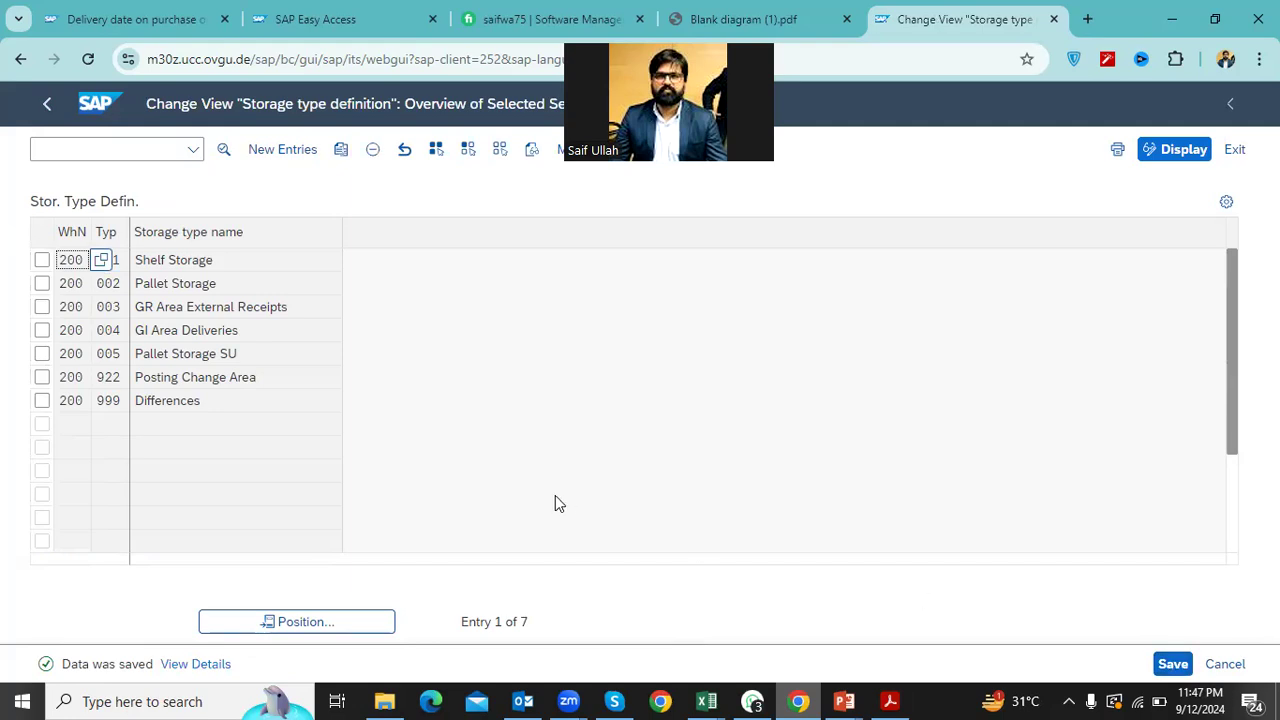
Leave the storage type definition for the implementation guide and open Define Storage Sections
click(49, 106)
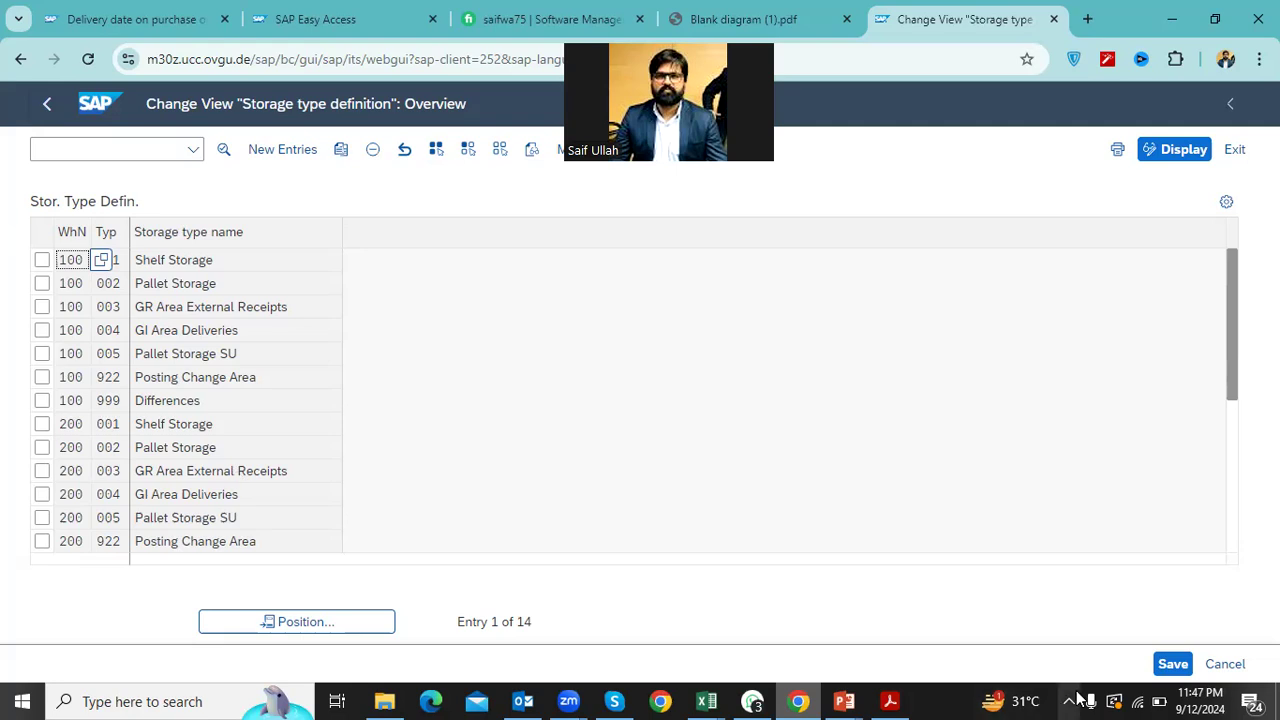
click(1172, 664)
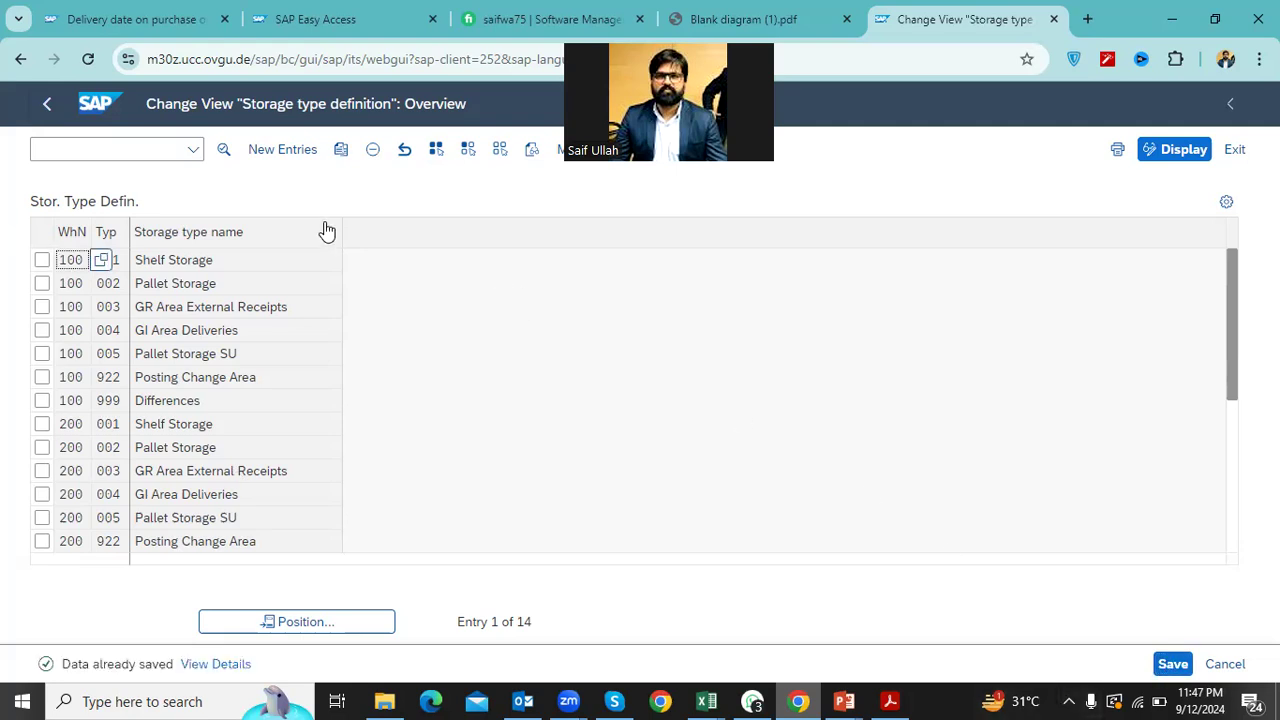
click(51, 106)
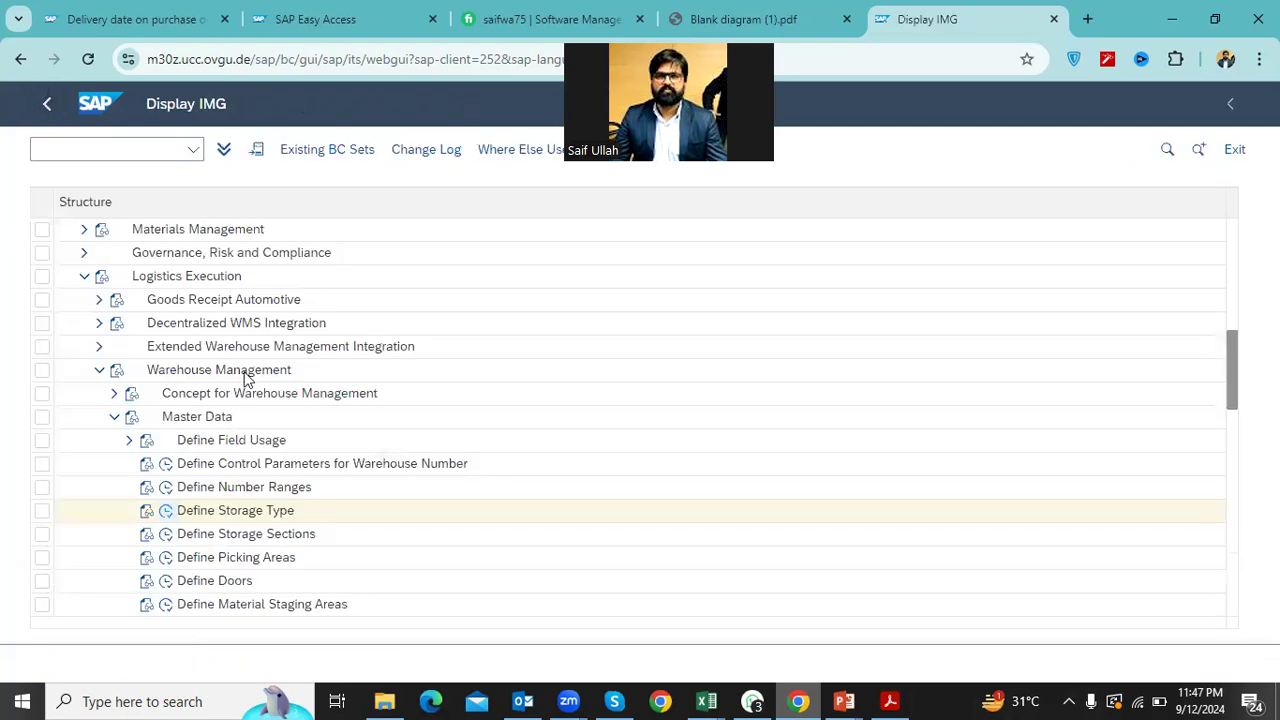
click(166, 534)
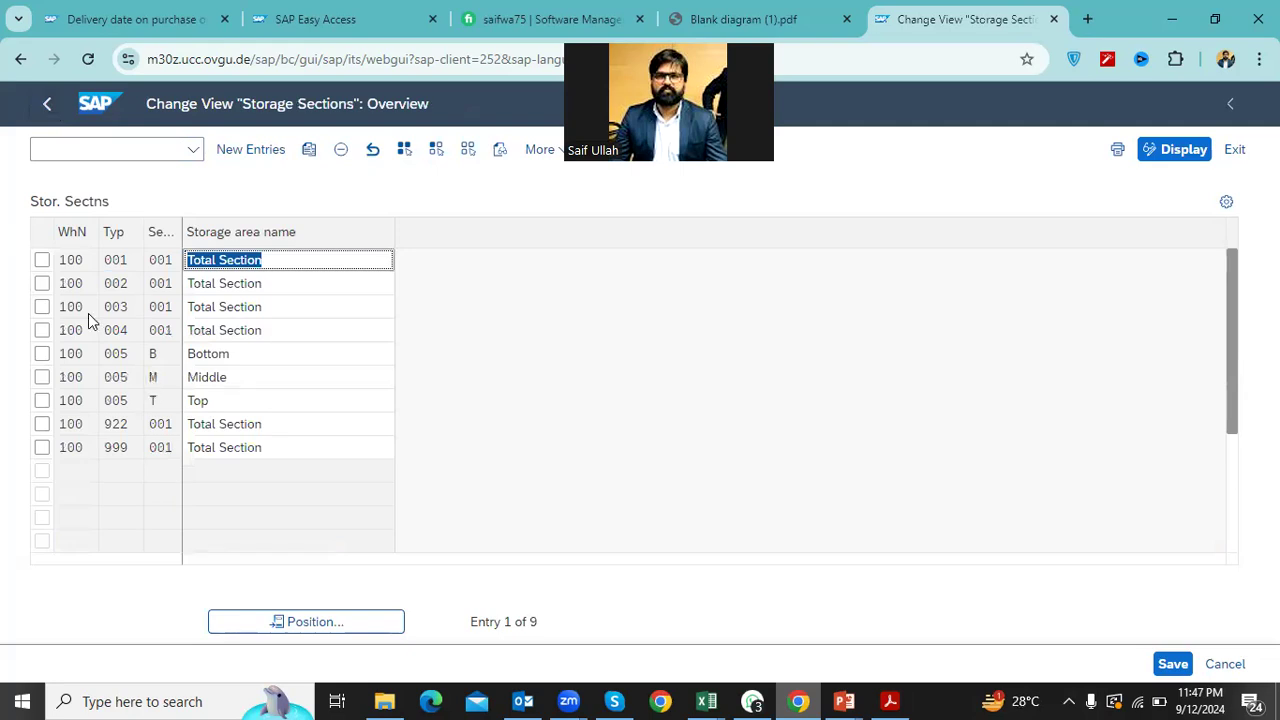
Select all storage sections of warehouse 100, including Bottom, Middle and Top of type 005, and start copying them
click(42, 260)
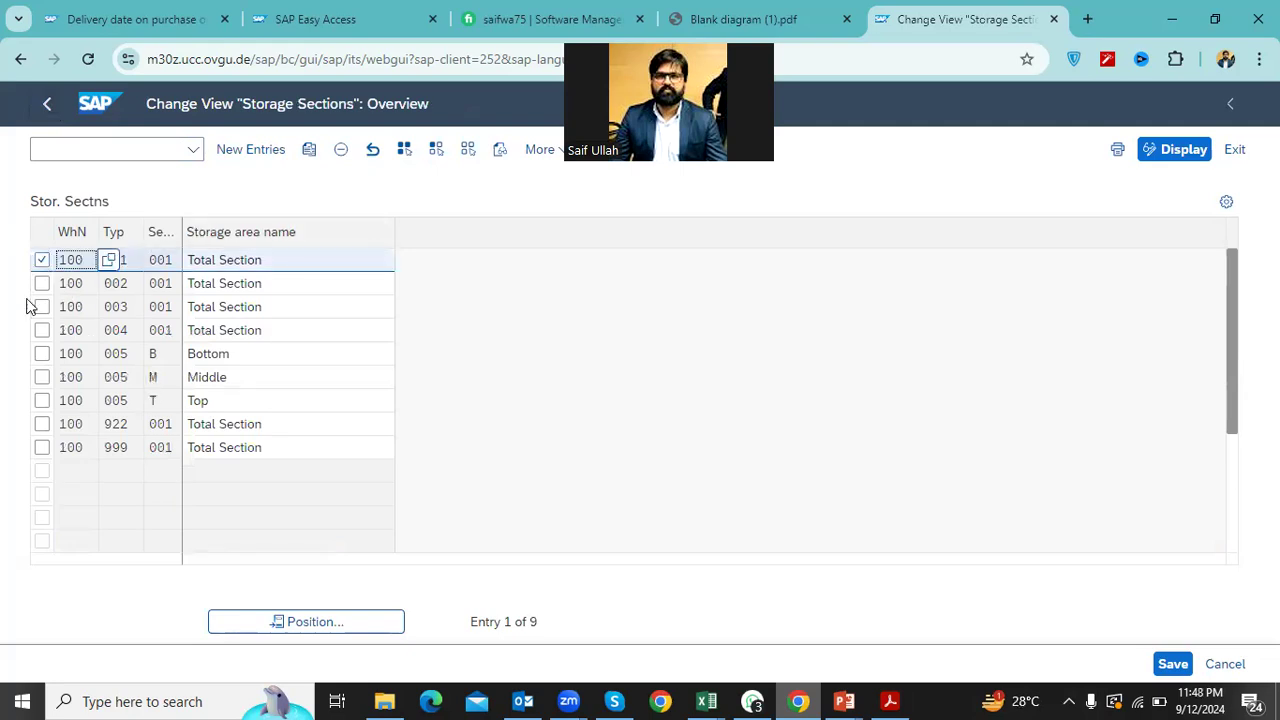
click(42, 283)
click(42, 307)
click(42, 307)
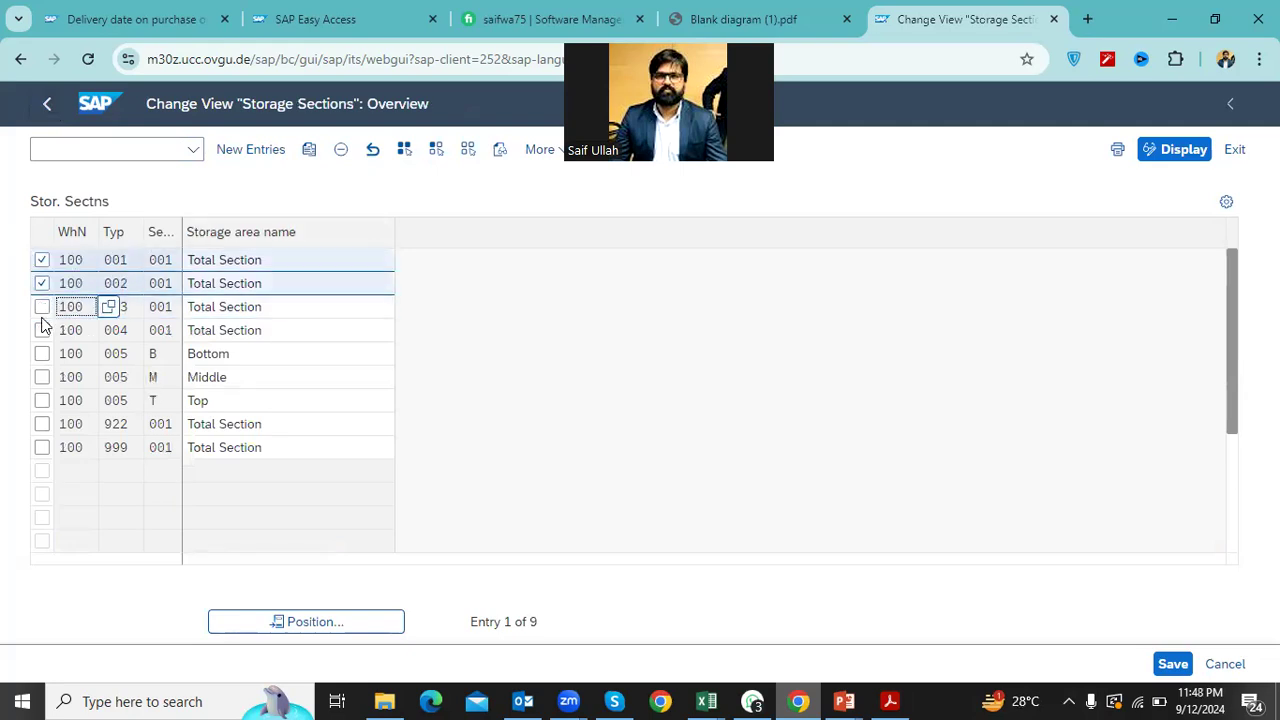
click(42, 330)
click(42, 307)
click(42, 353)
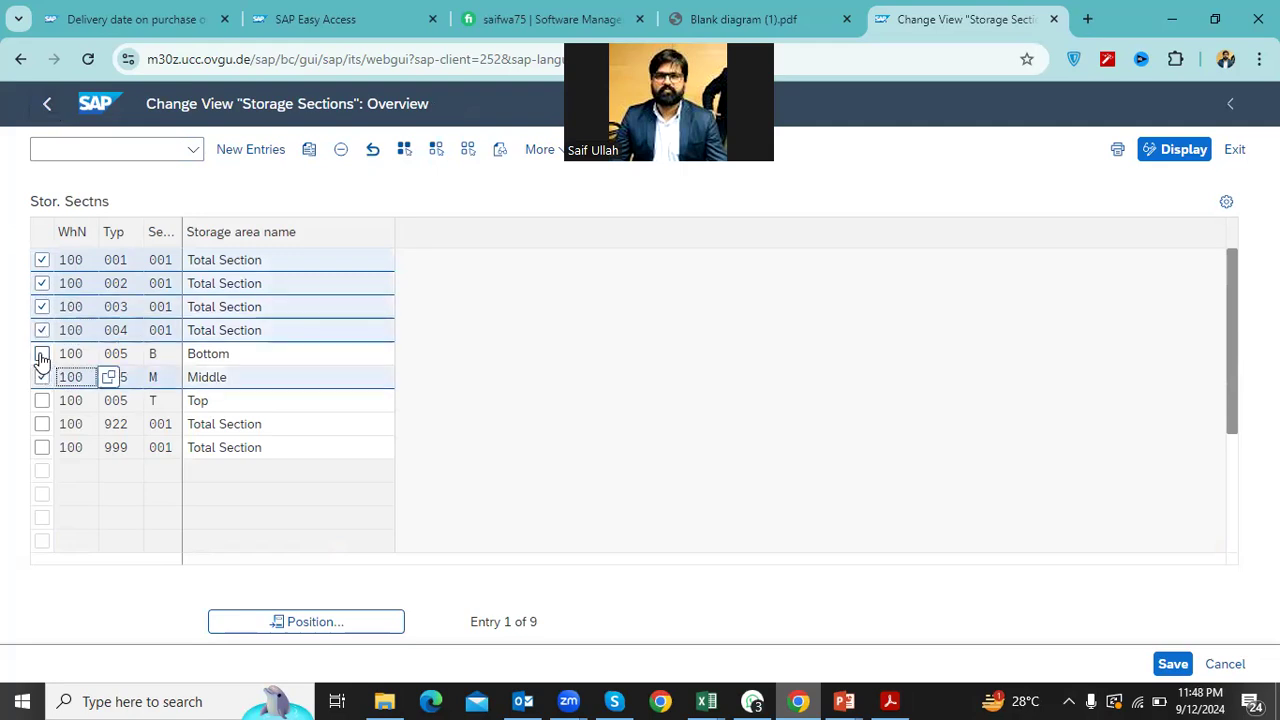
click(42, 377)
click(42, 400)
click(42, 424)
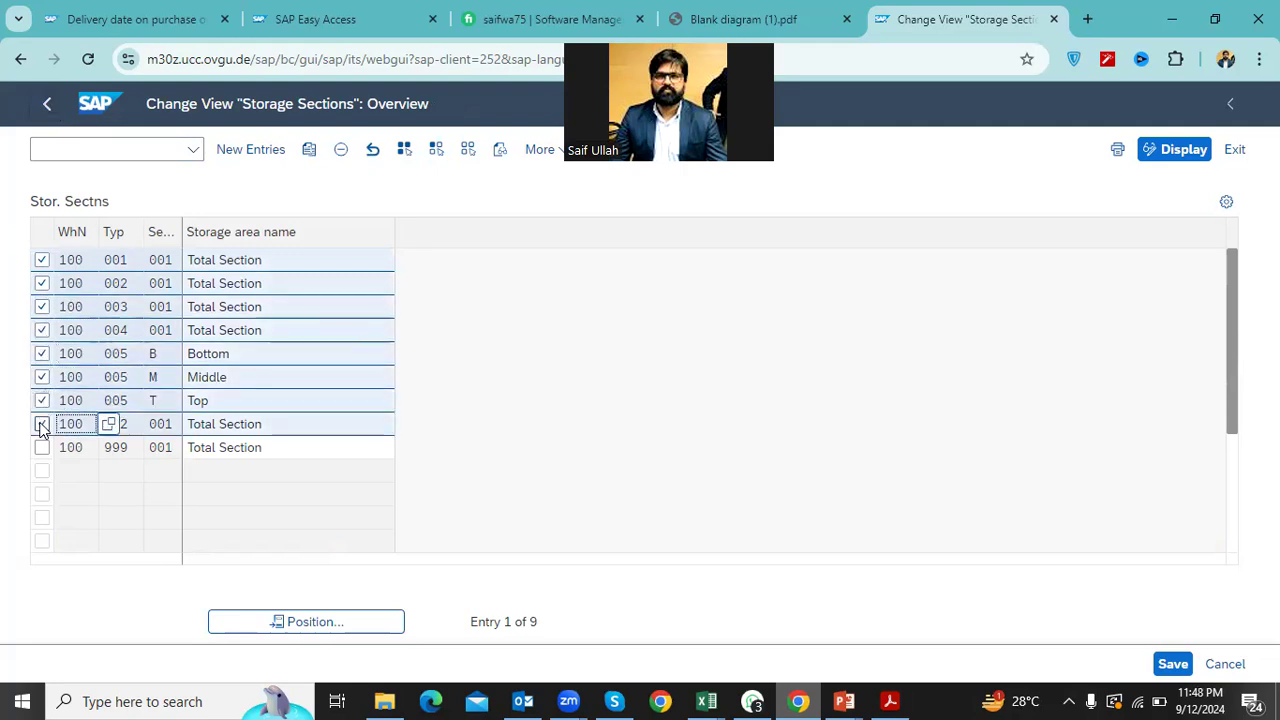
click(42, 447)
click(309, 149)
Set warehouse number 200 for every copied storage section, save the new entries, and return to the storage sections overview
text(200)
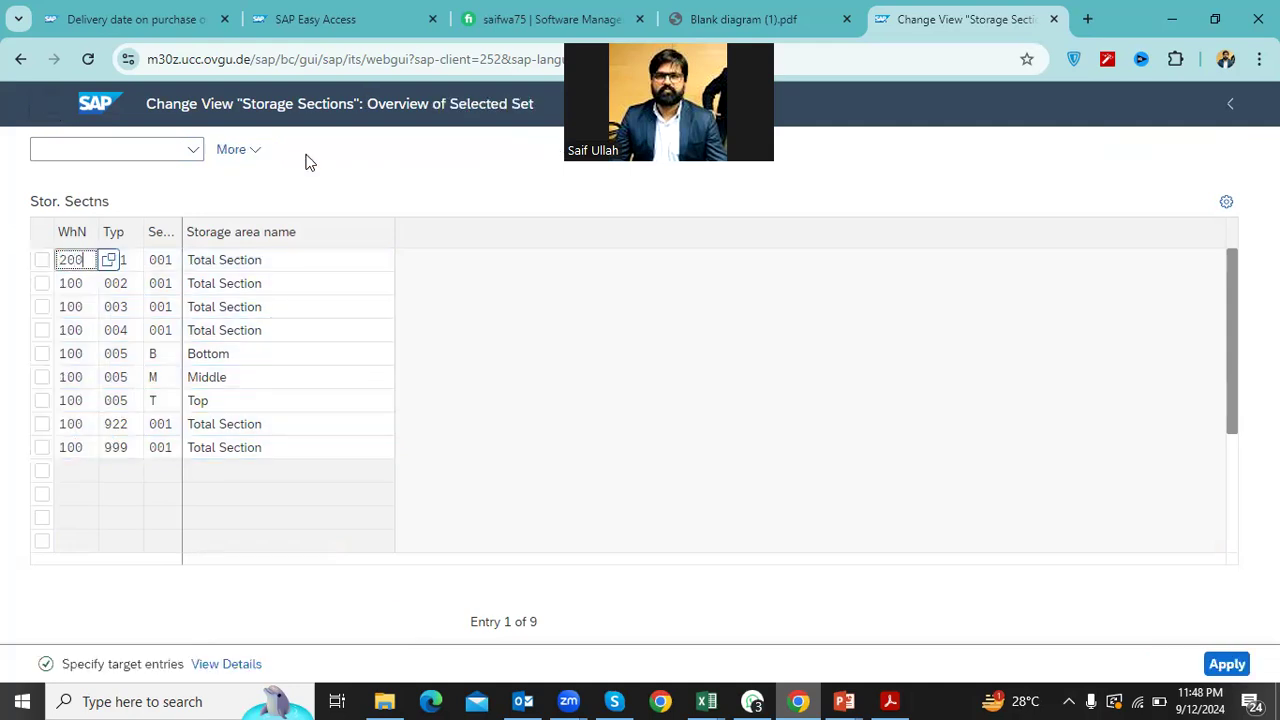
key(Return)
text(200)
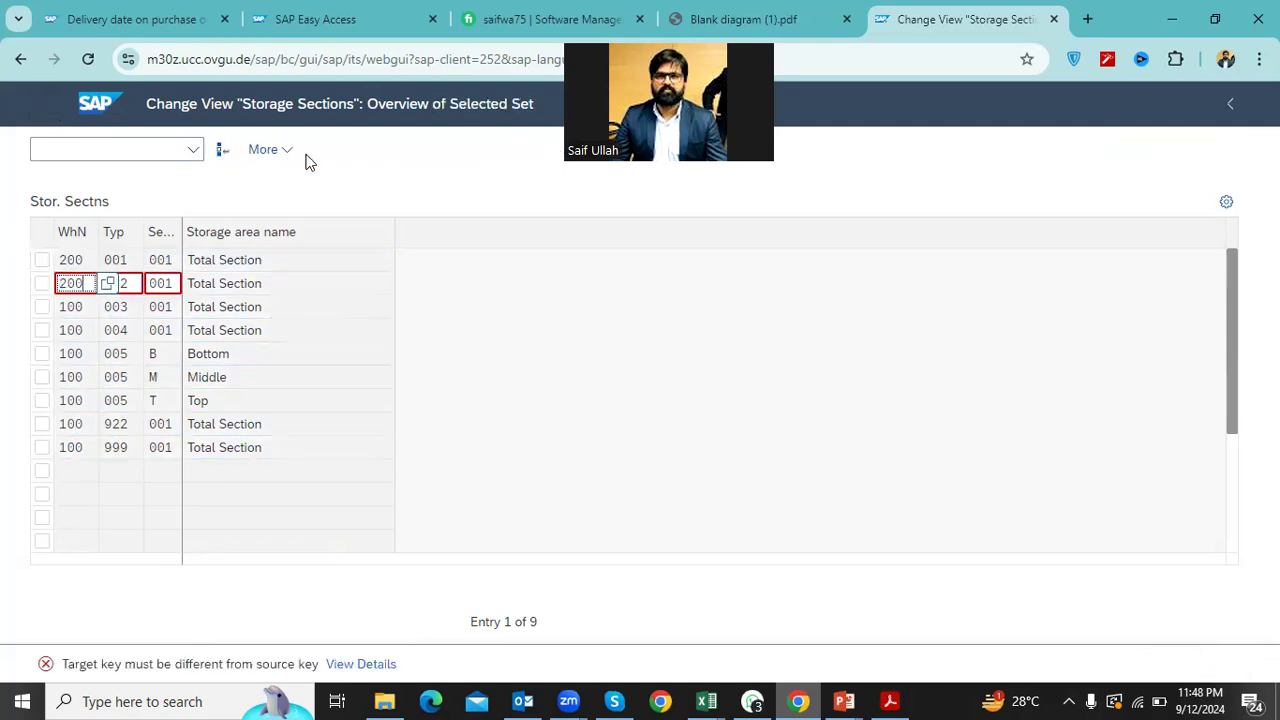
key(Return)
text(200)
key(Return)
text(200)
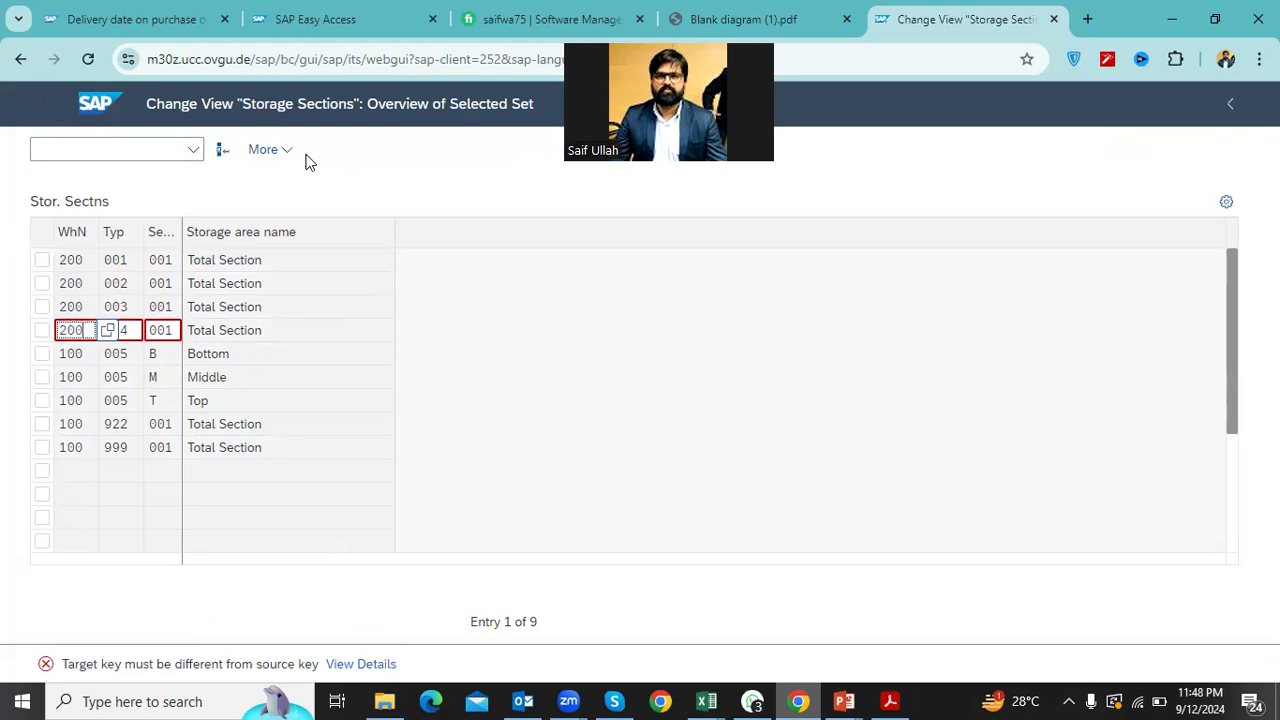
key(Return)
text(200)
key(Return)
text(200)
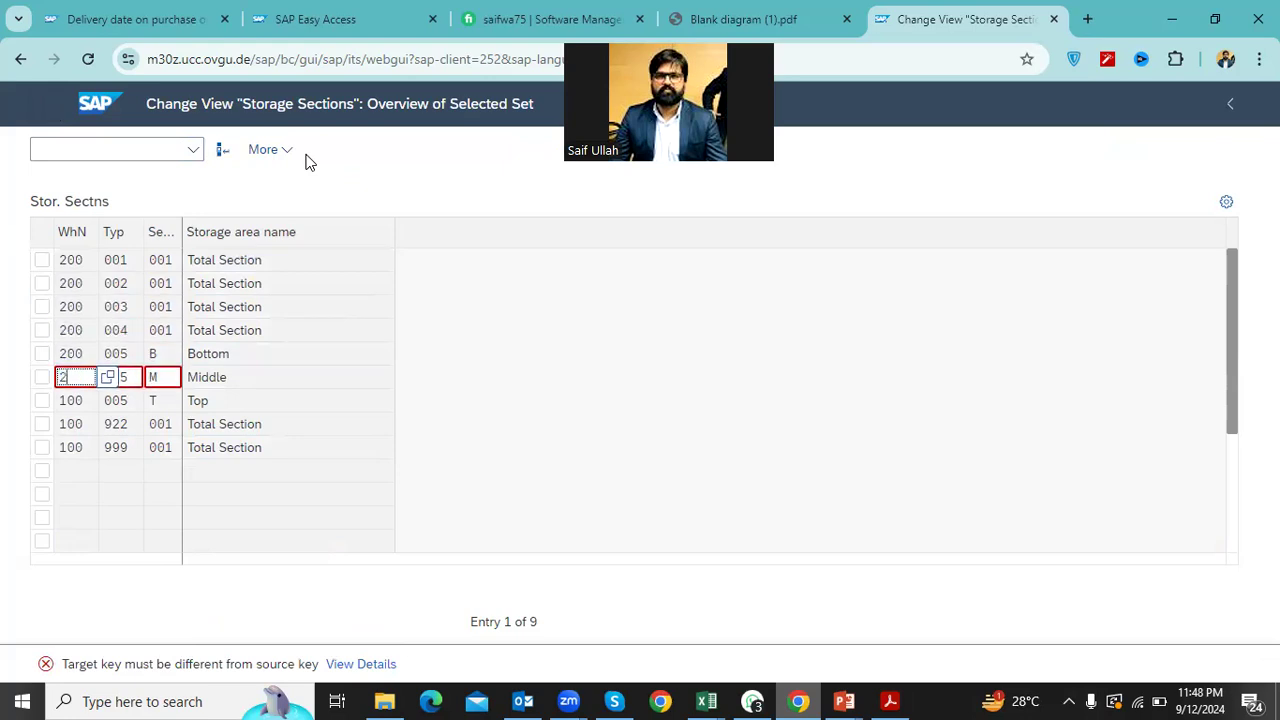
key(Return)
text(200)
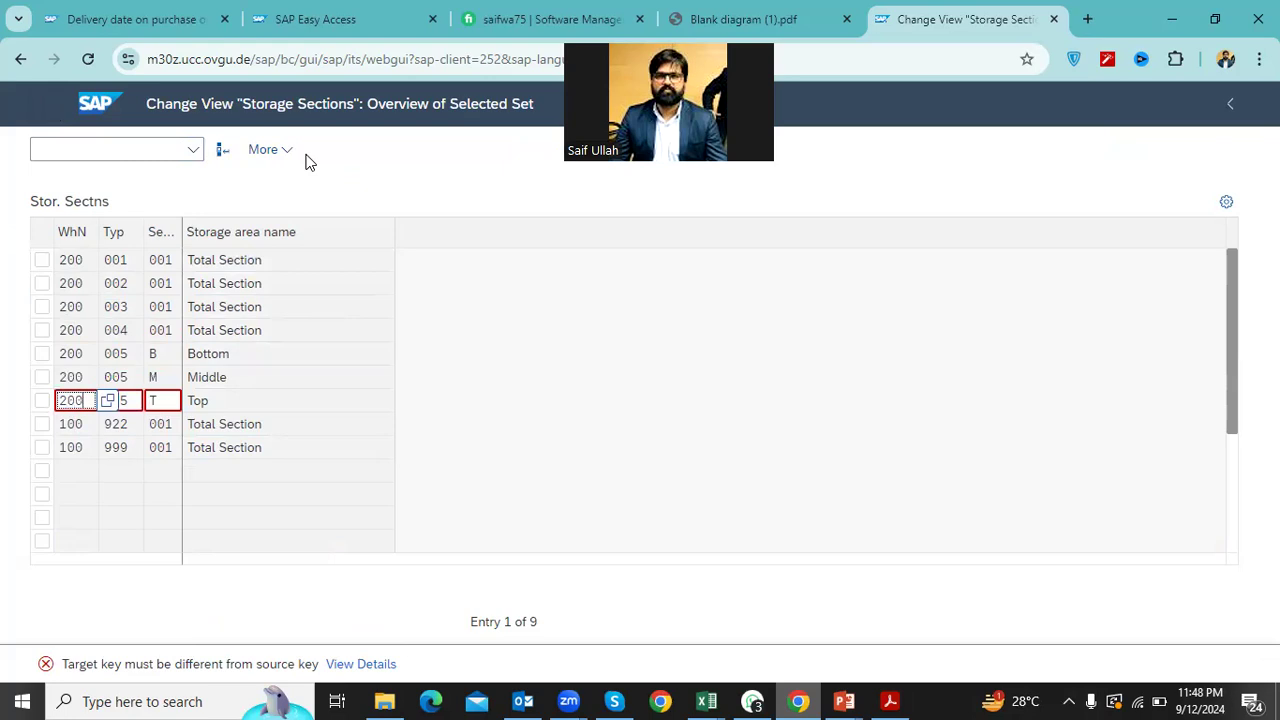
key(Return)
text(20)
key(Return)
text(20)
key(Return)
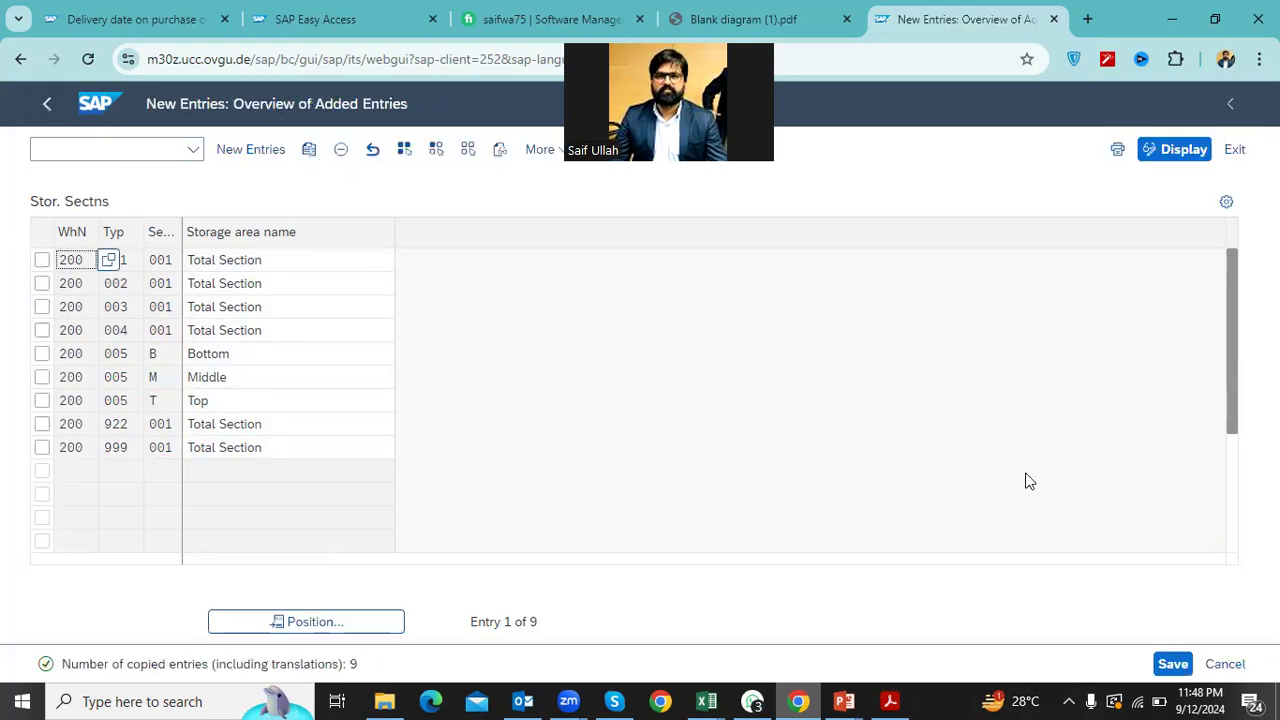
click(1165, 664)
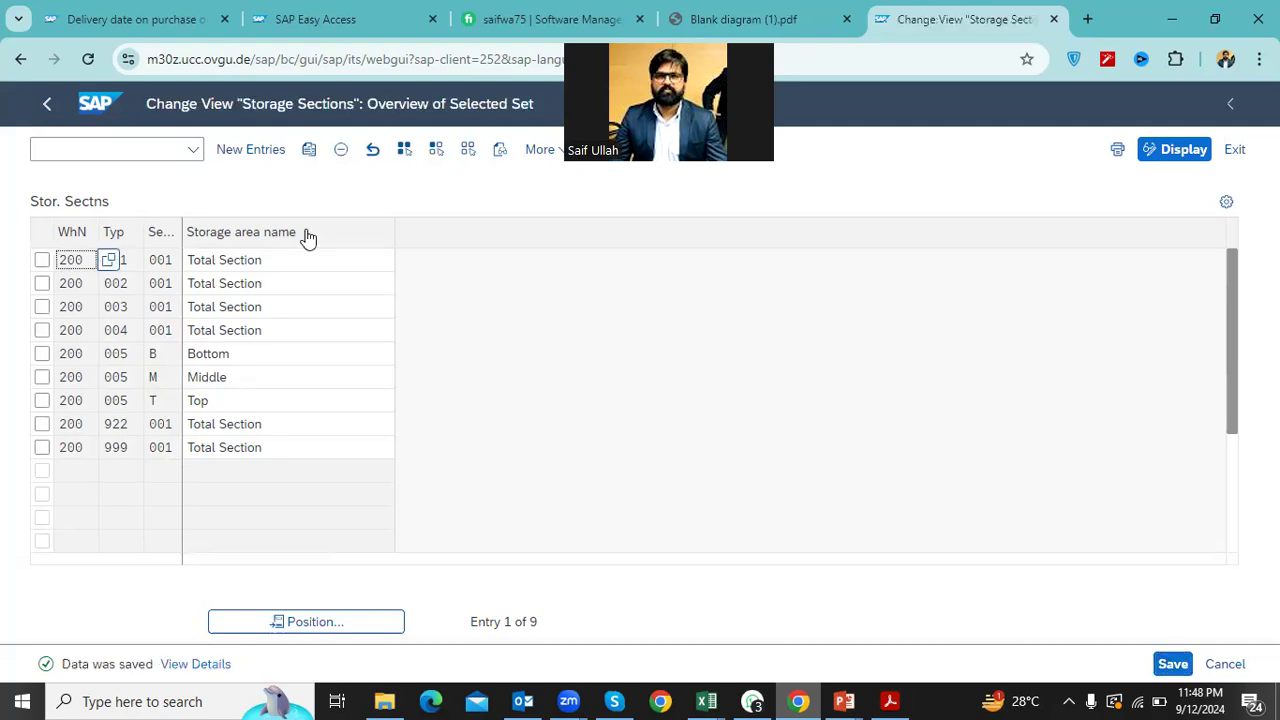
click(47, 104)
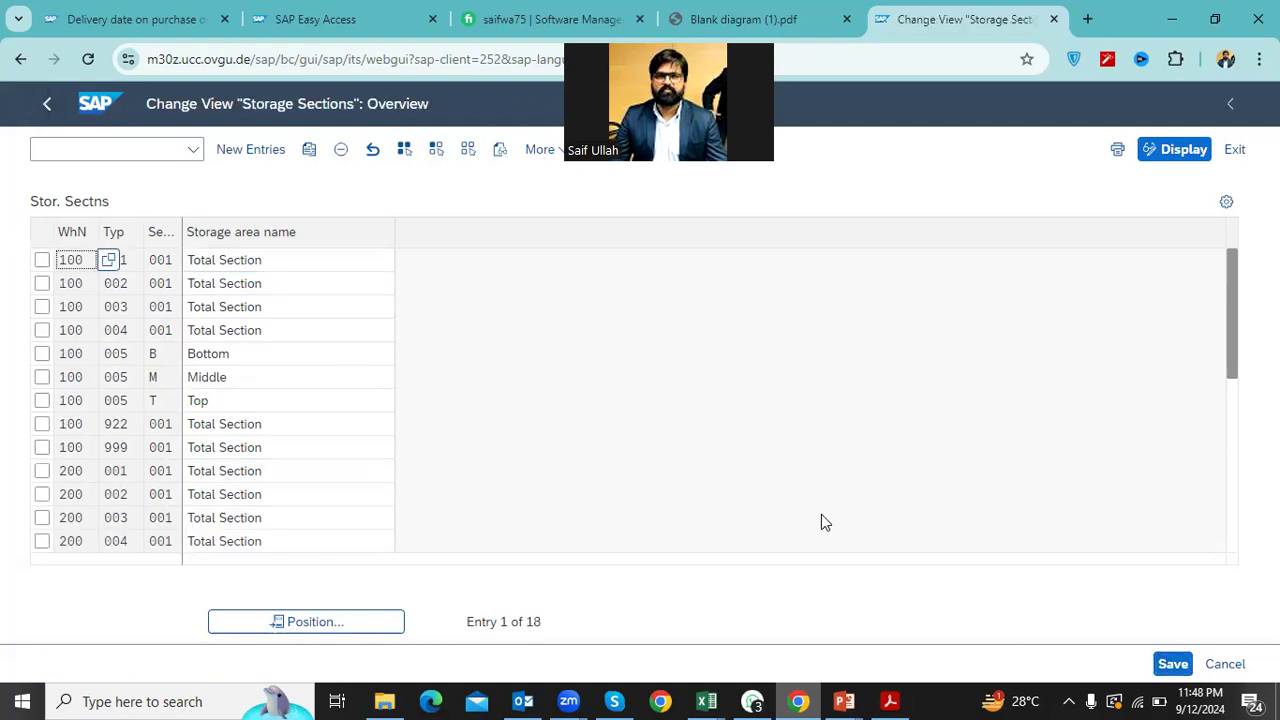
Save the storage sections, leave them for the implementation guide and open Define Picking Areas
click(1186, 670)
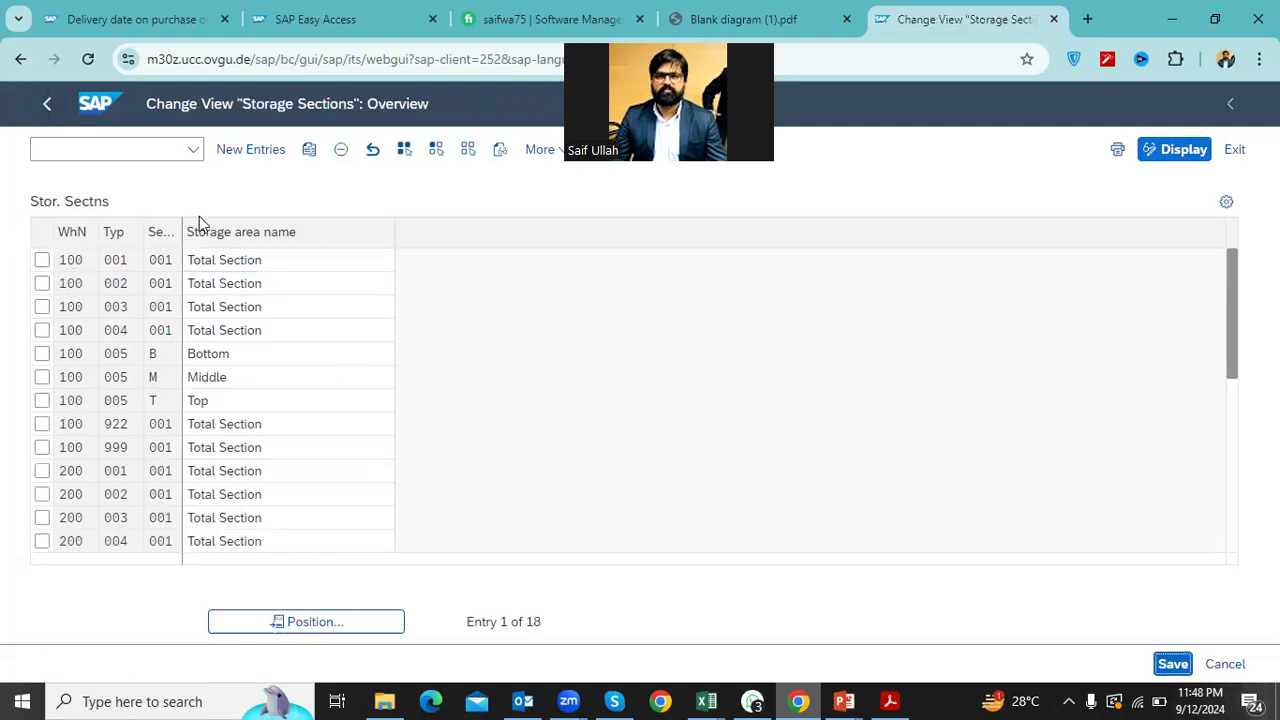
click(50, 105)
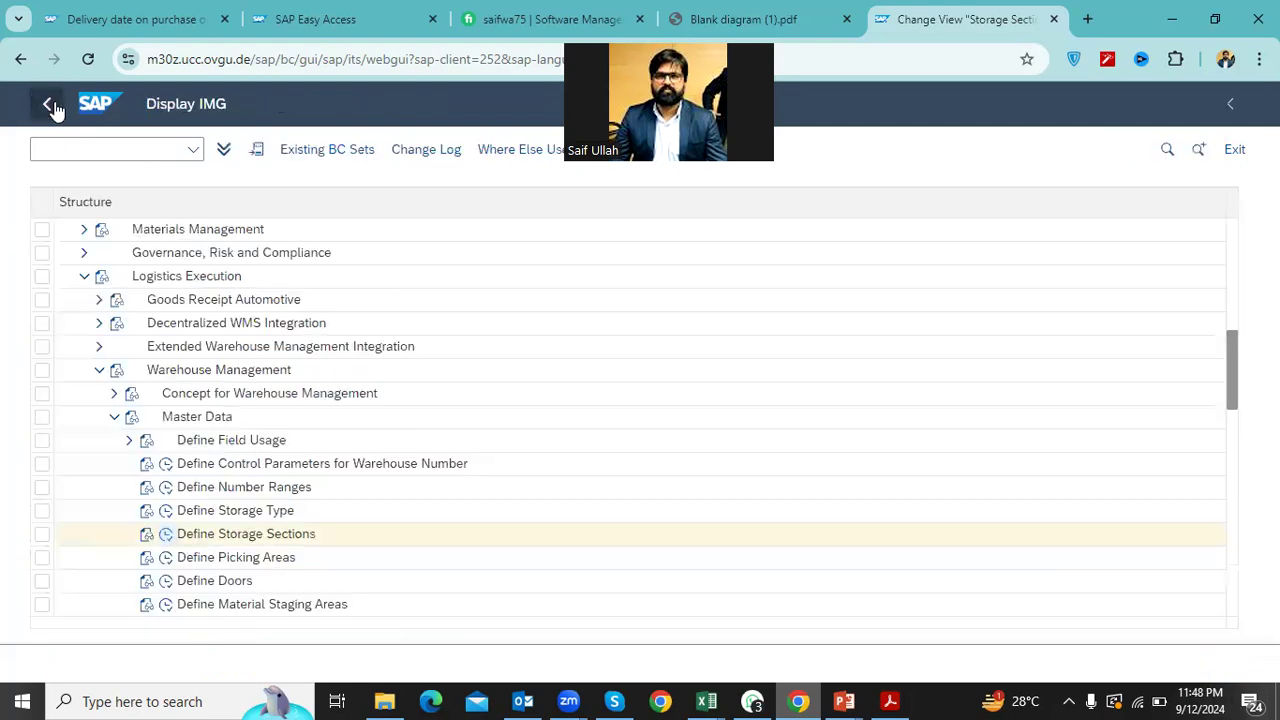
click(166, 558)
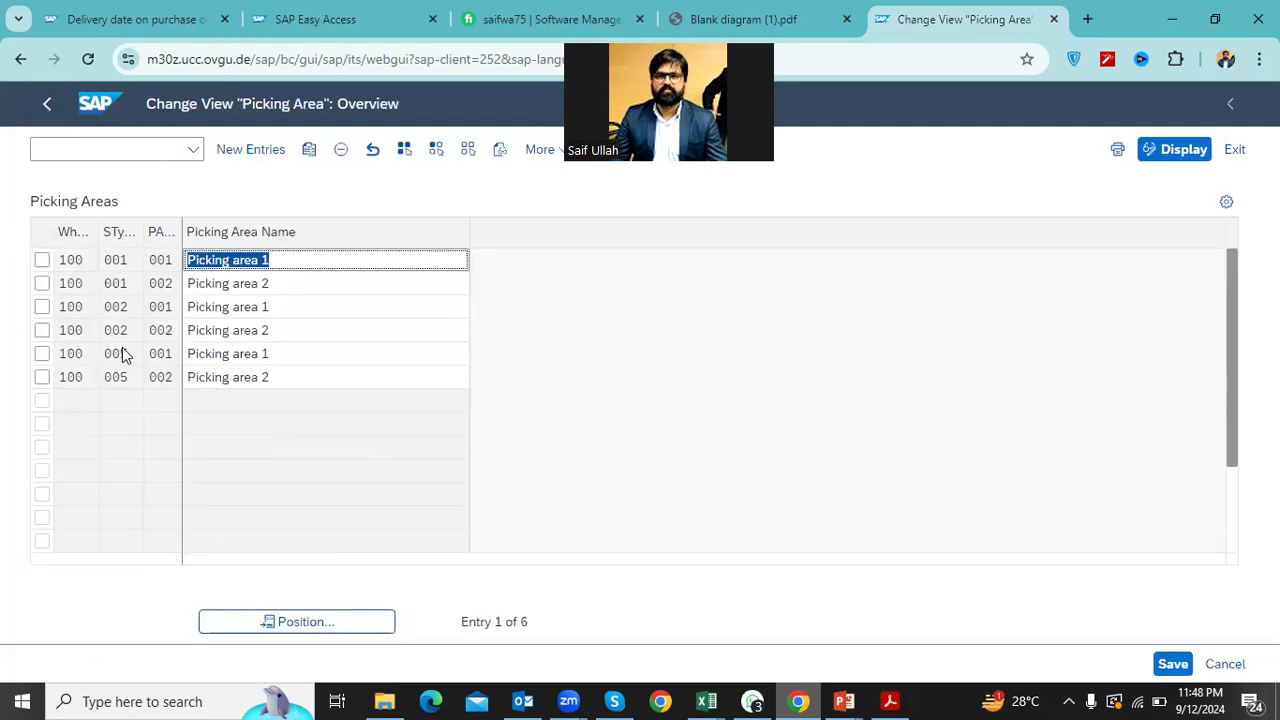
Select all picking areas of warehouse 100, for storage types 001, 002 and 005, and start copying them
click(42, 260)
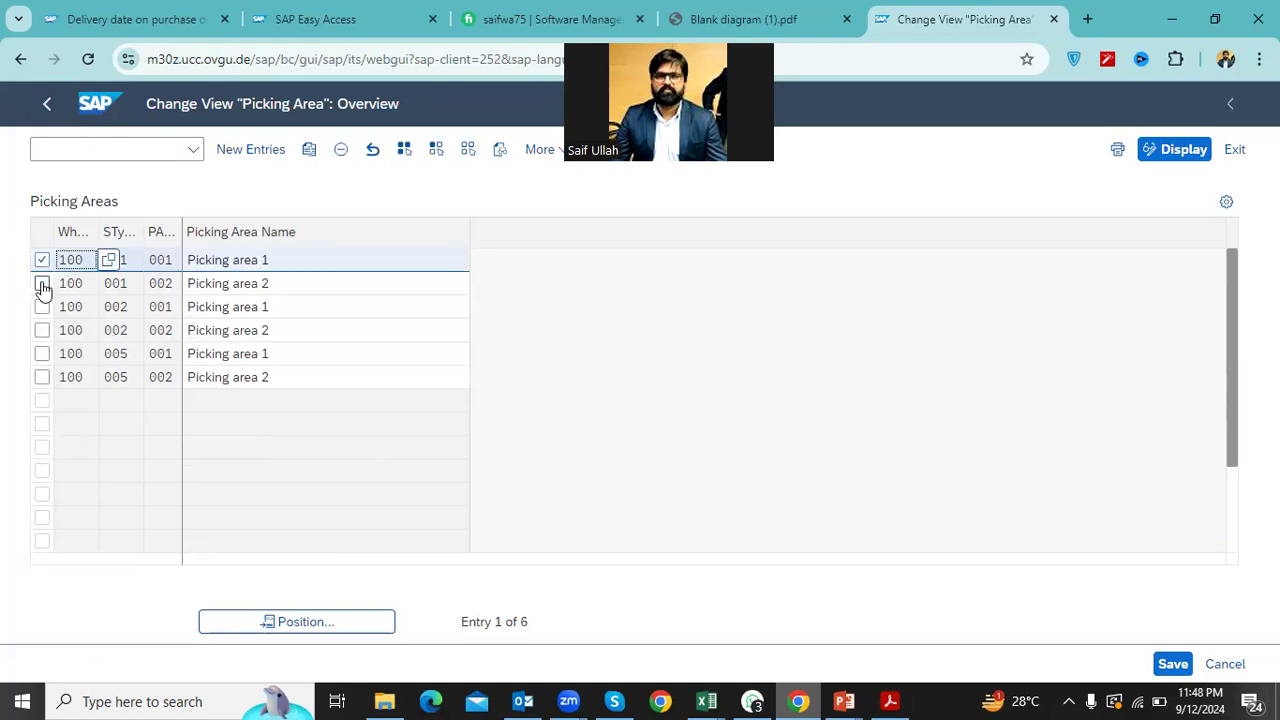
click(42, 283)
click(436, 150)
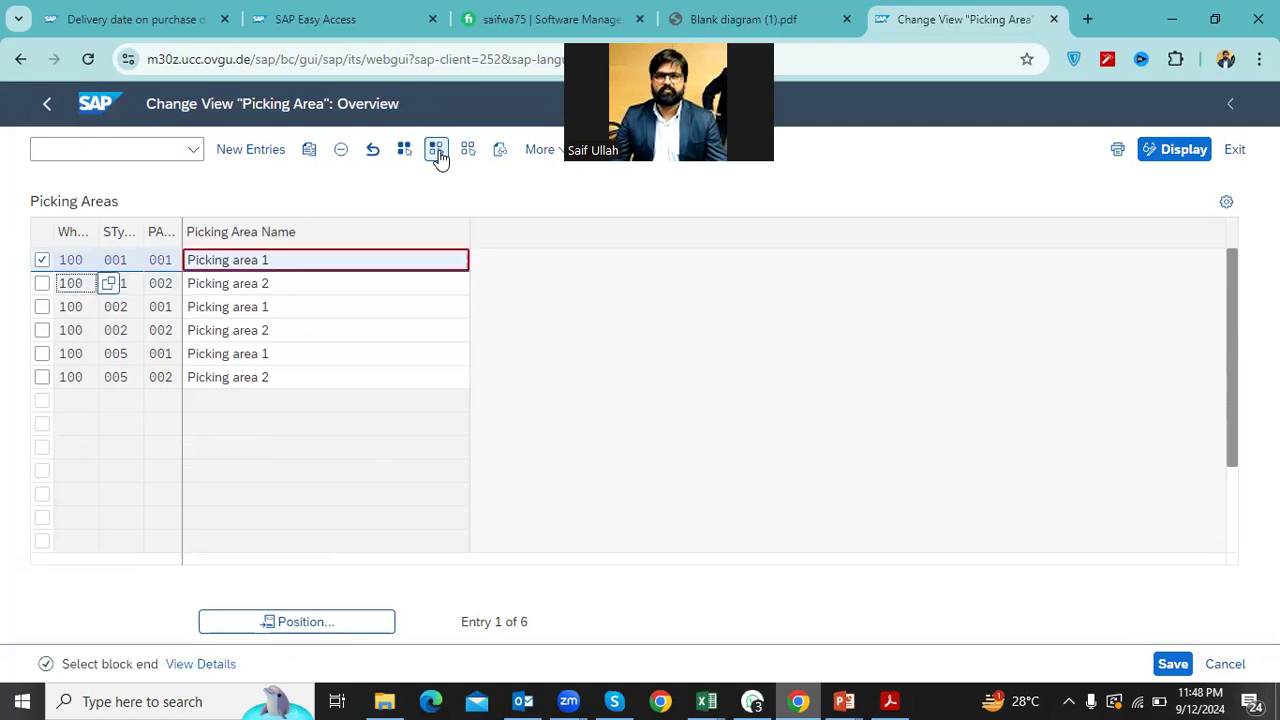
click(437, 151)
click(405, 151)
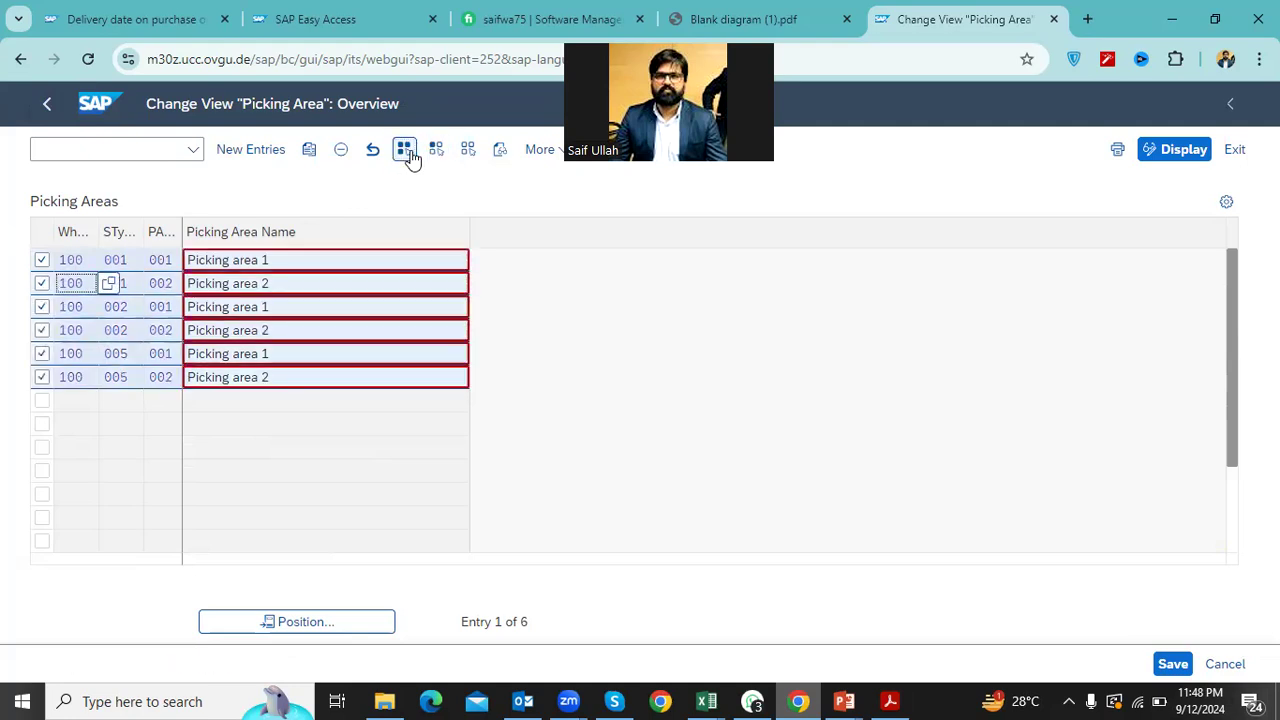
click(313, 153)
Set warehouse number 200 for all six copied picking areas and save the new entries
text(200)
key(Return)
text(200)
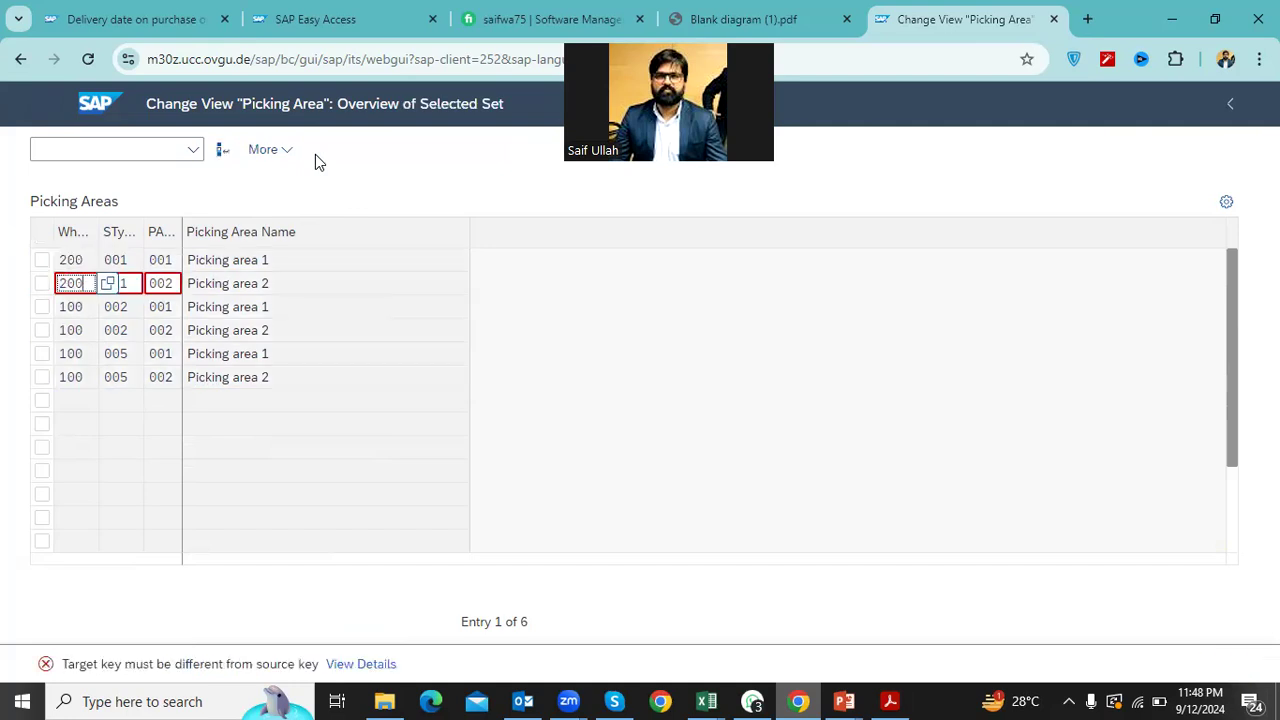
key(Return)
text(200)
key(Return)
text(200)
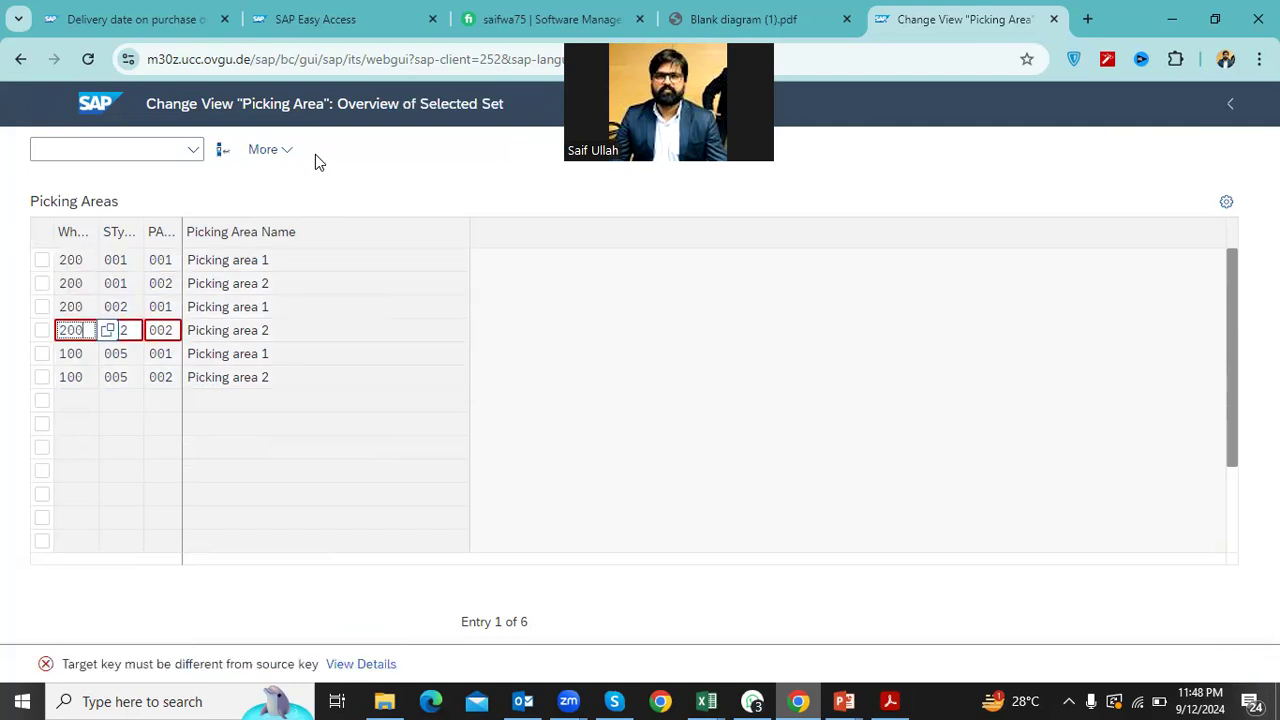
key(Return)
text(200)
key(Return)
text(200)
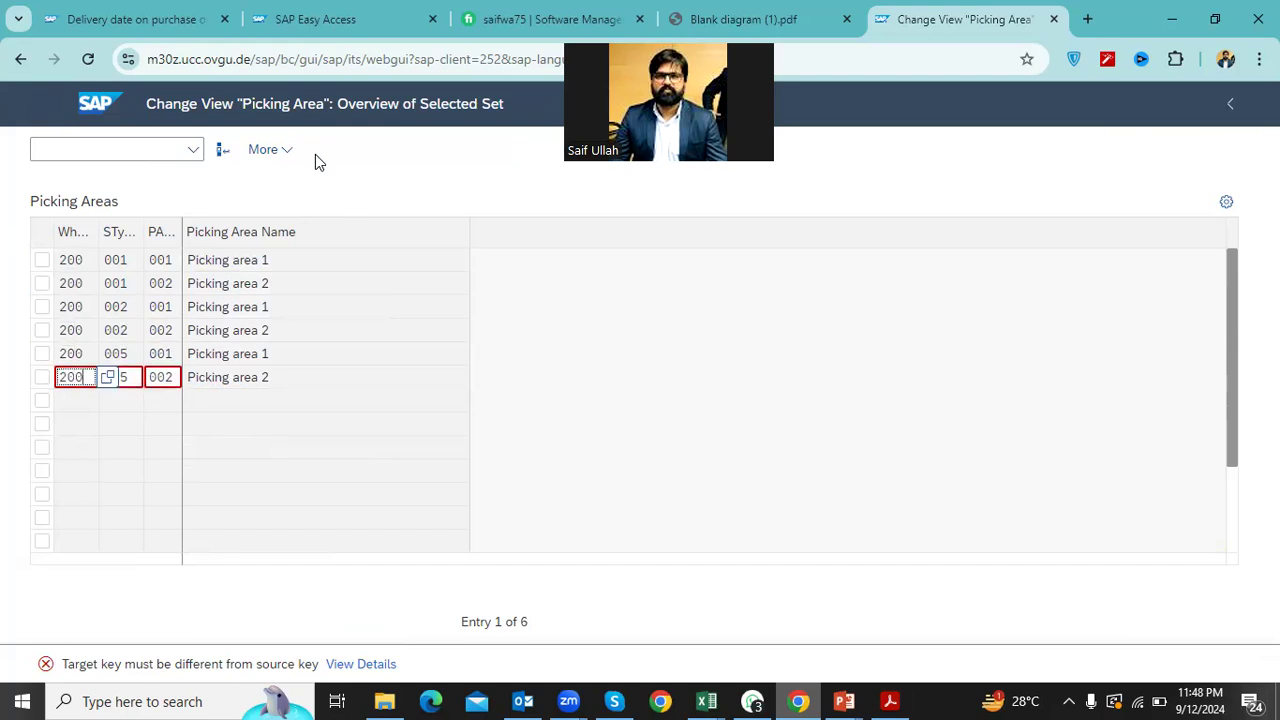
key(Return)
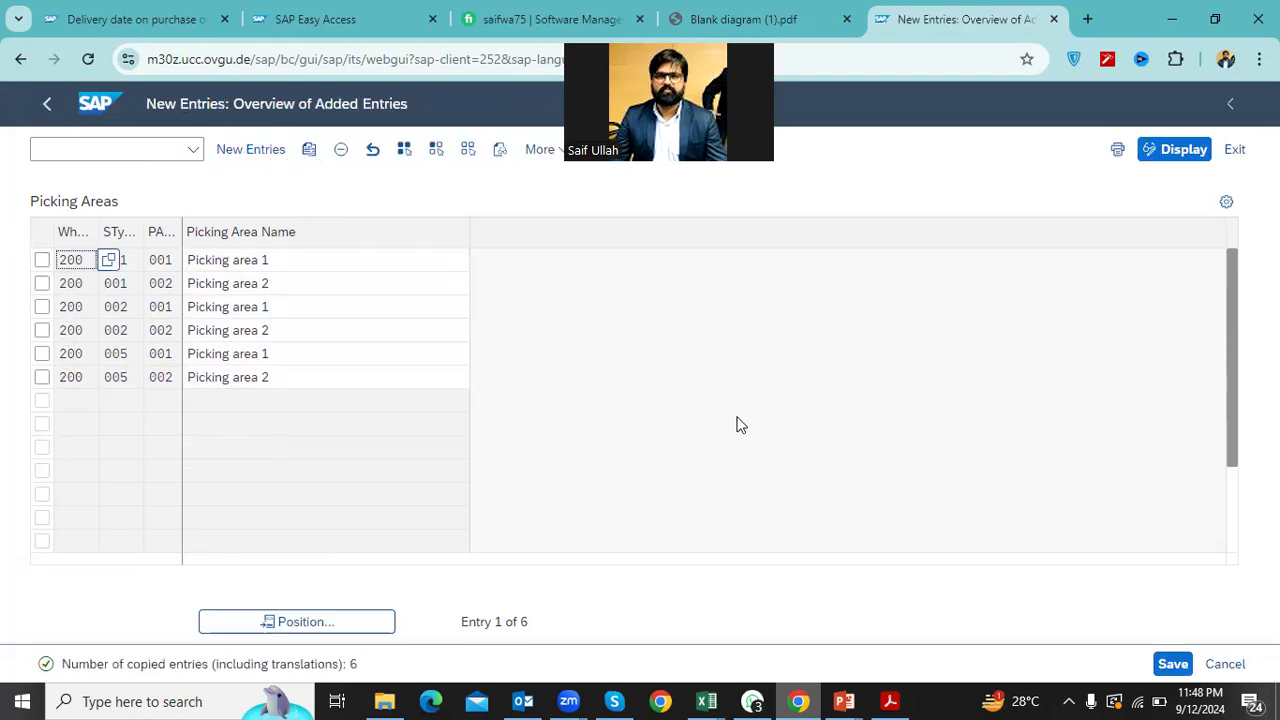
click(1170, 666)
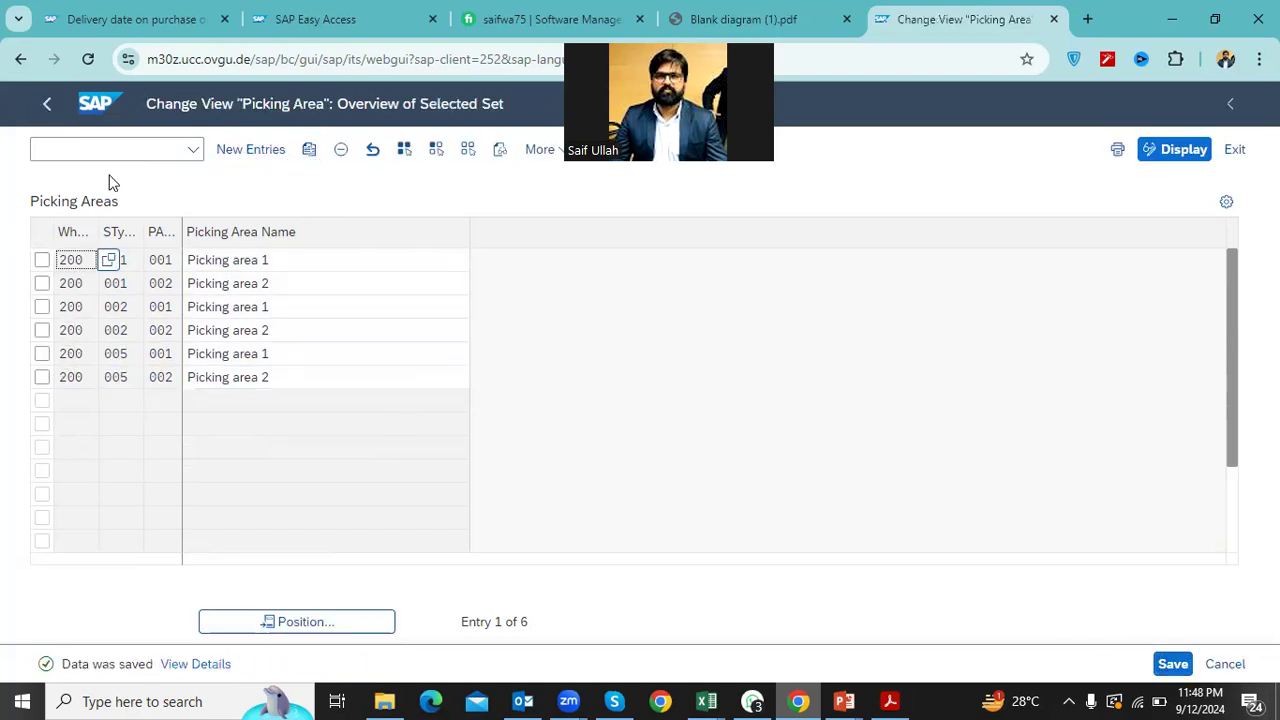
Leave the picking areas for the implementation guide and open the number range assignment under Define Number Ranges
click(48, 108)
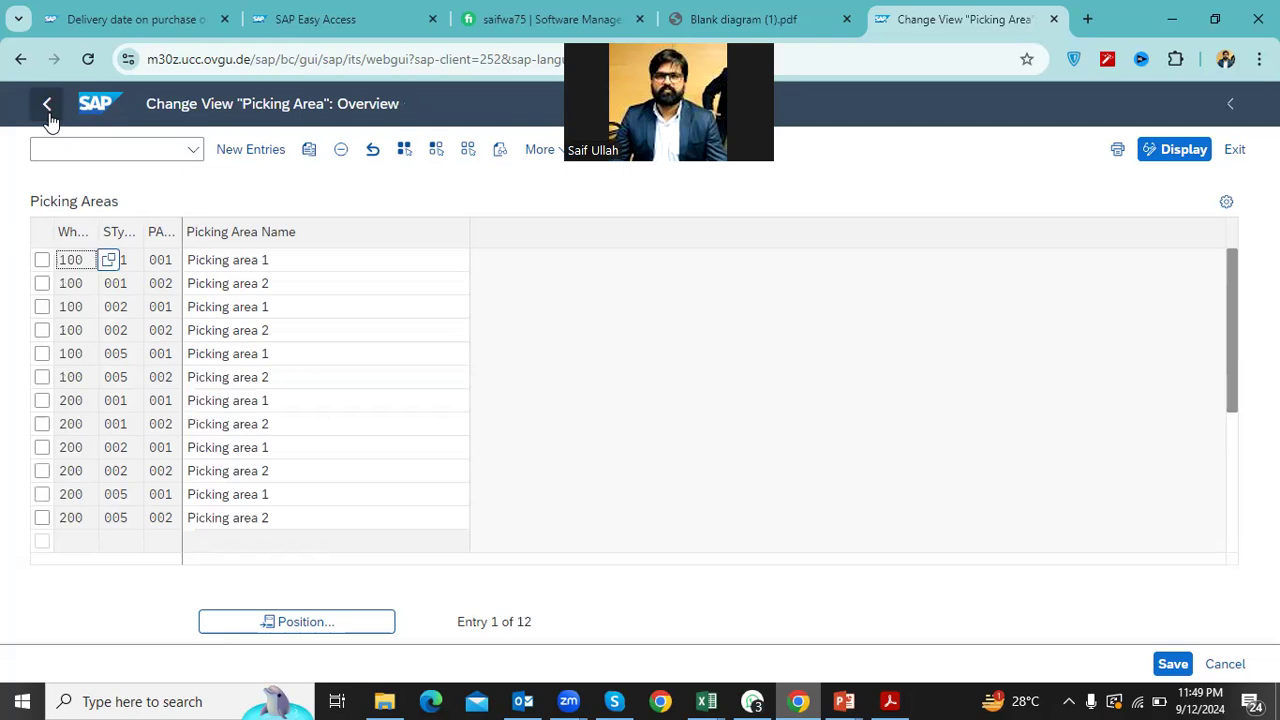
click(47, 112)
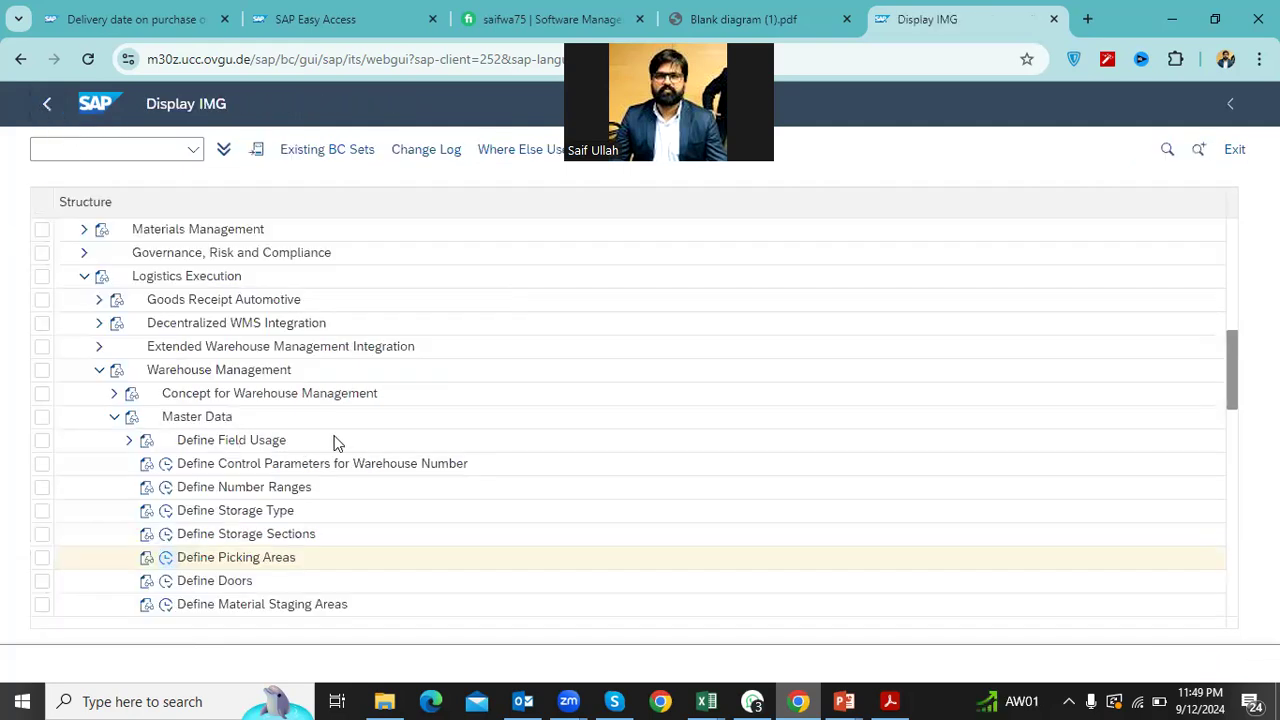
scroll(234, 498, down, 3)
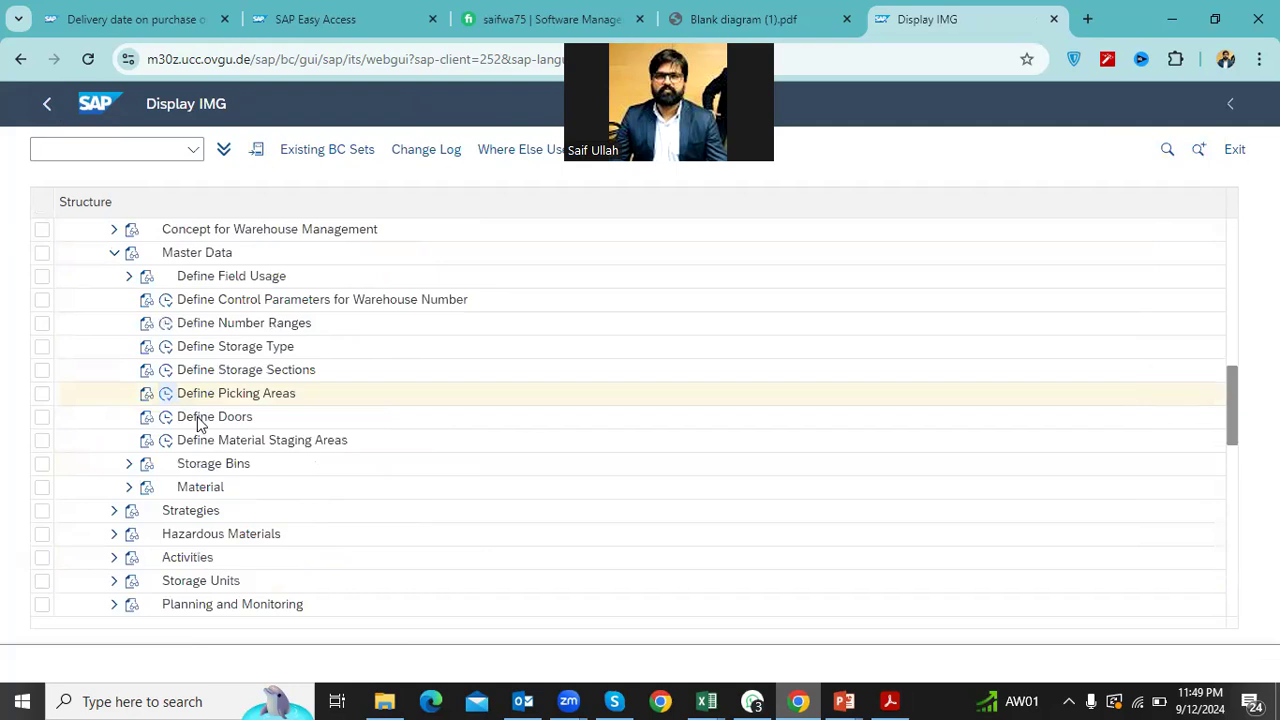
click(166, 325)
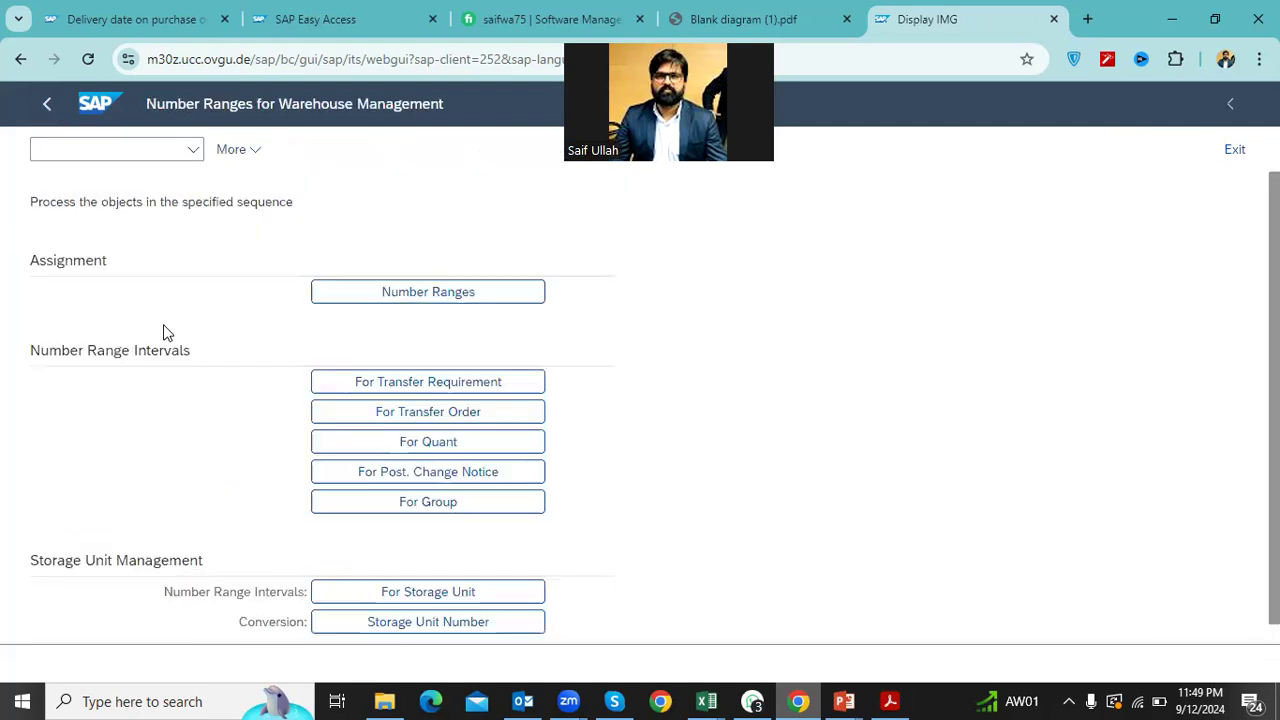
click(383, 292)
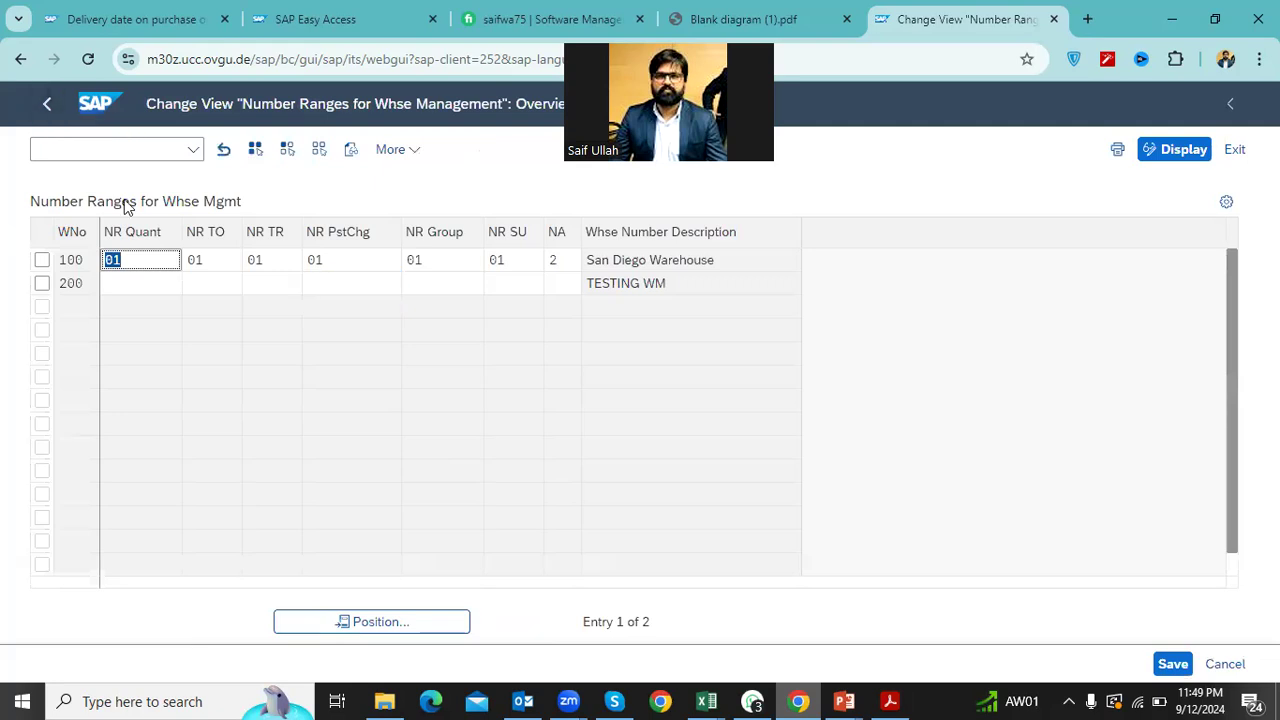
Assign warehouse 200 number range 01 for quant, TO, TR, posting change, group and SU with NA 2, save, and return
click(158, 290)
click(136, 263)
click(572, 260)
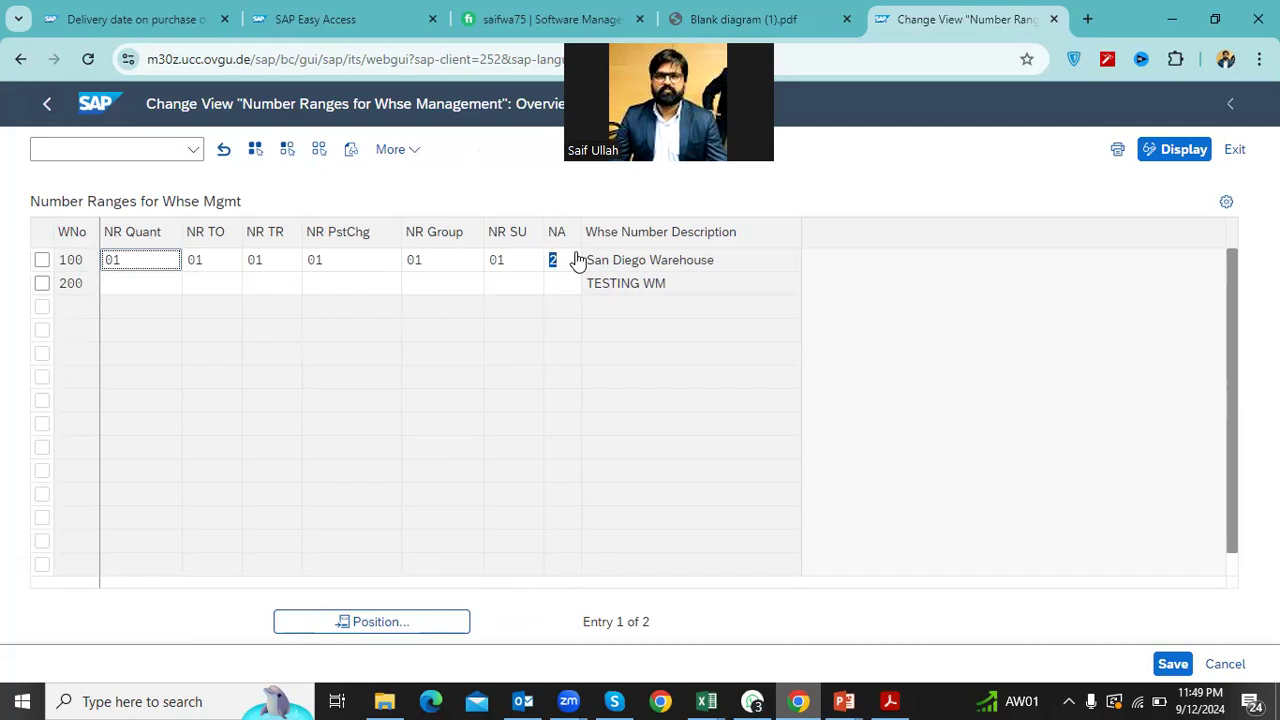
click(430, 288)
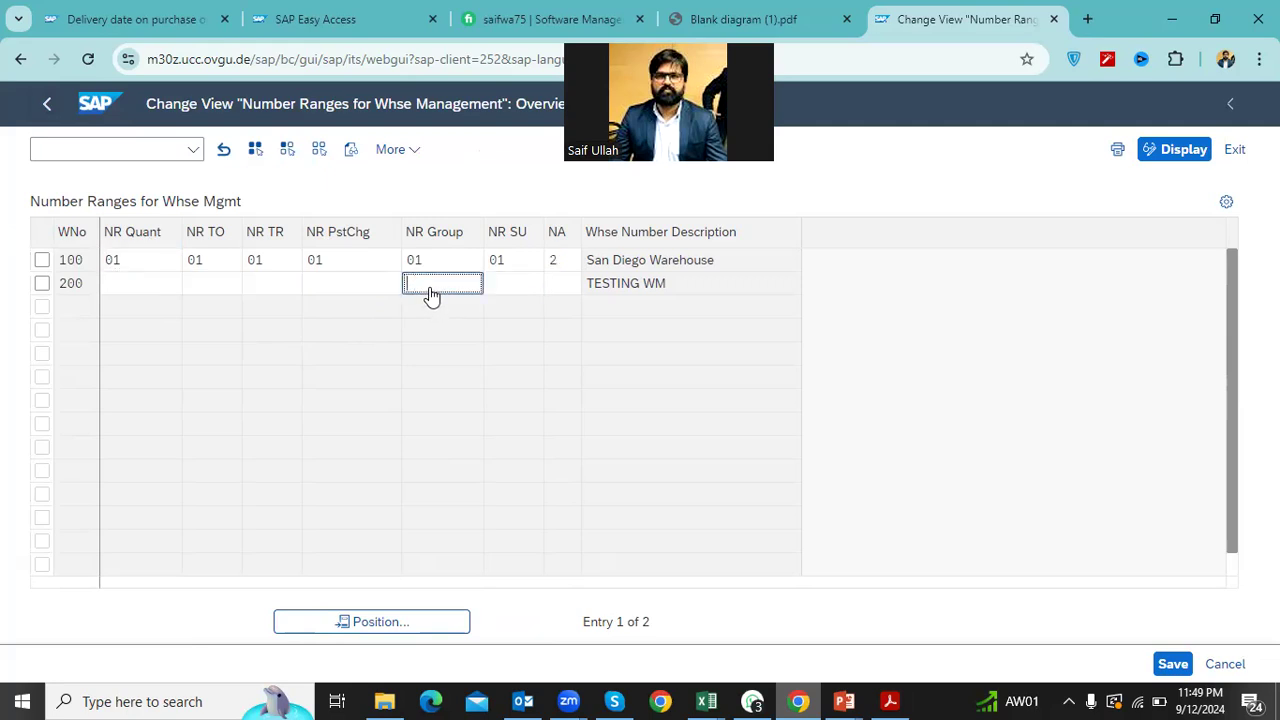
click(151, 260)
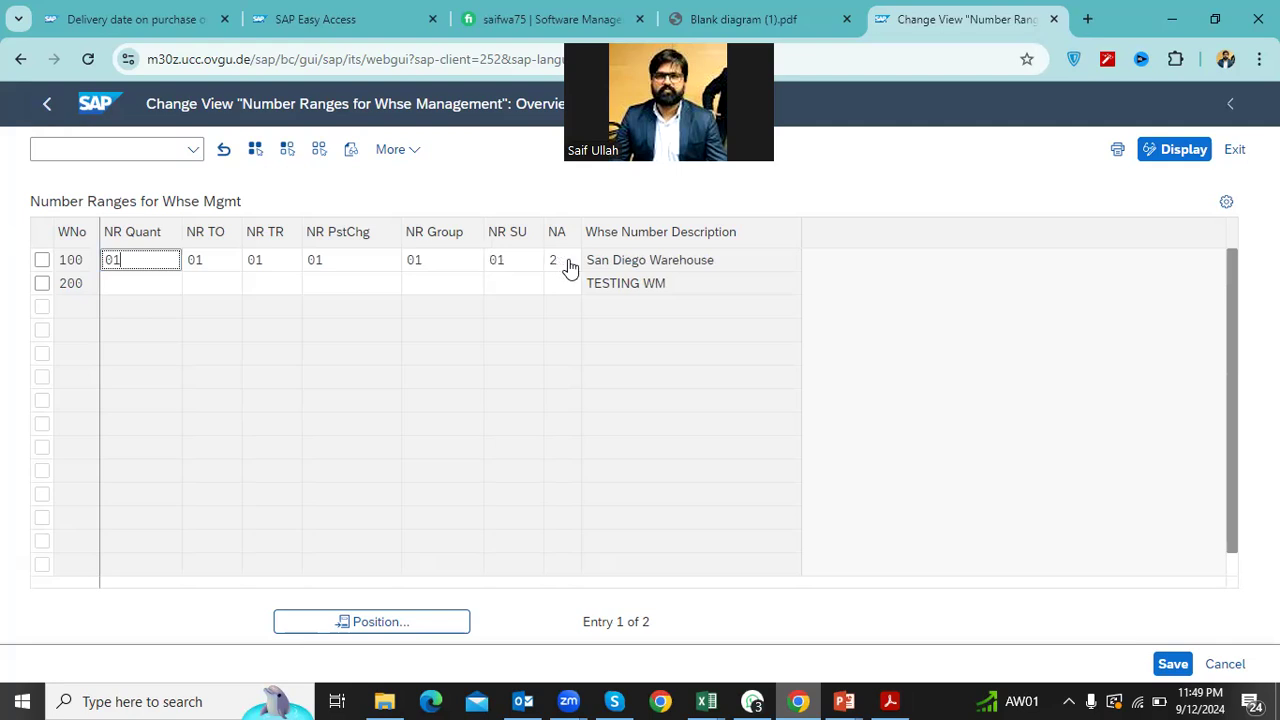
click(620, 268)
click(155, 261)
click(130, 288)
text(01)
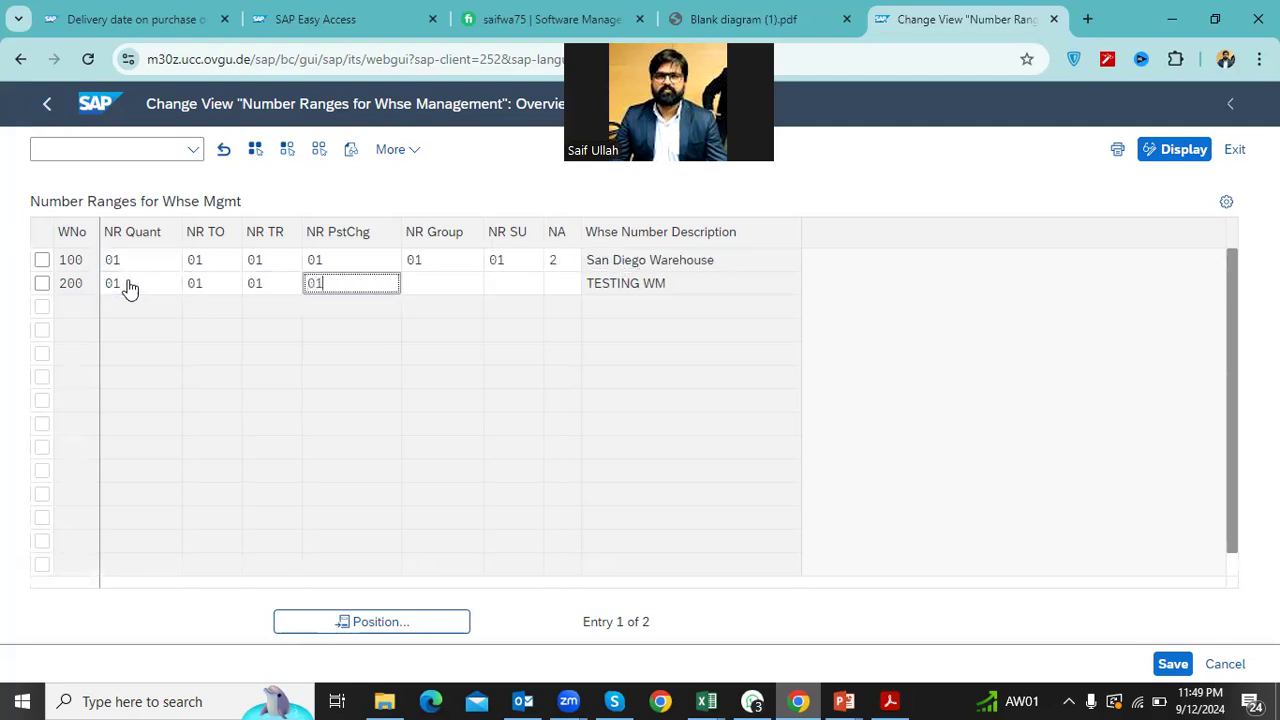
text( 01 01 01 01 01 2)
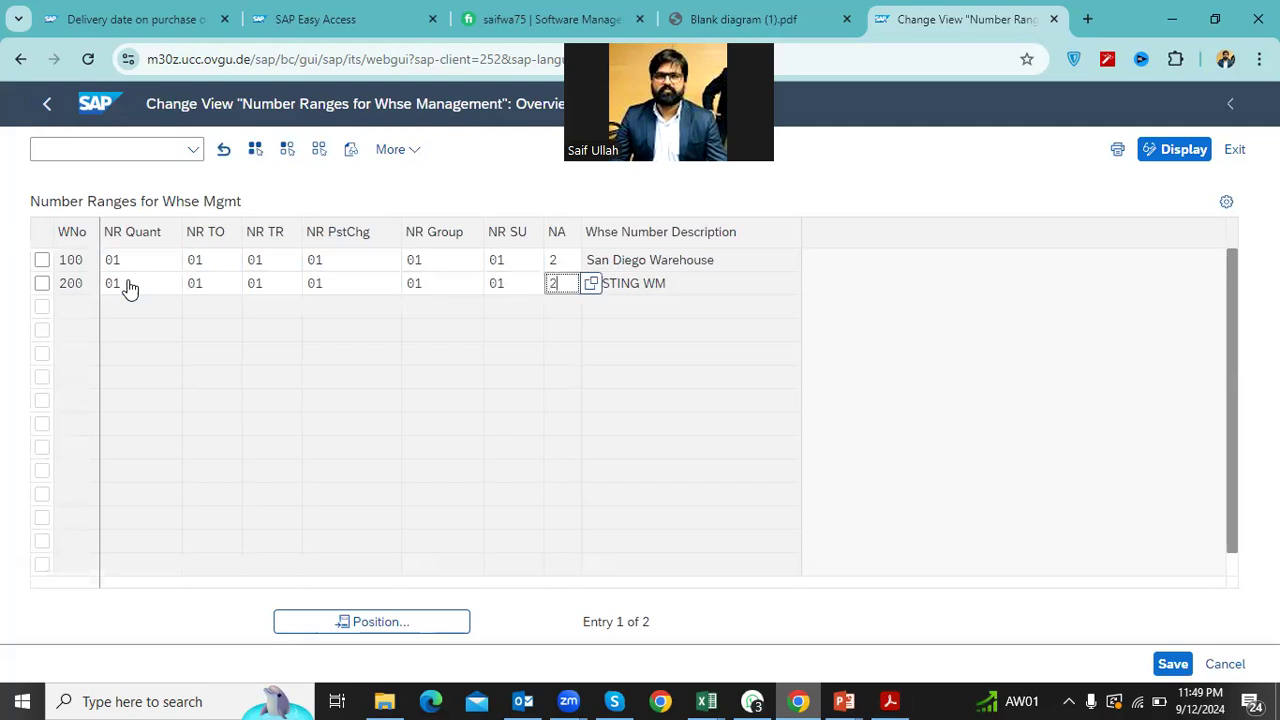
click(1170, 666)
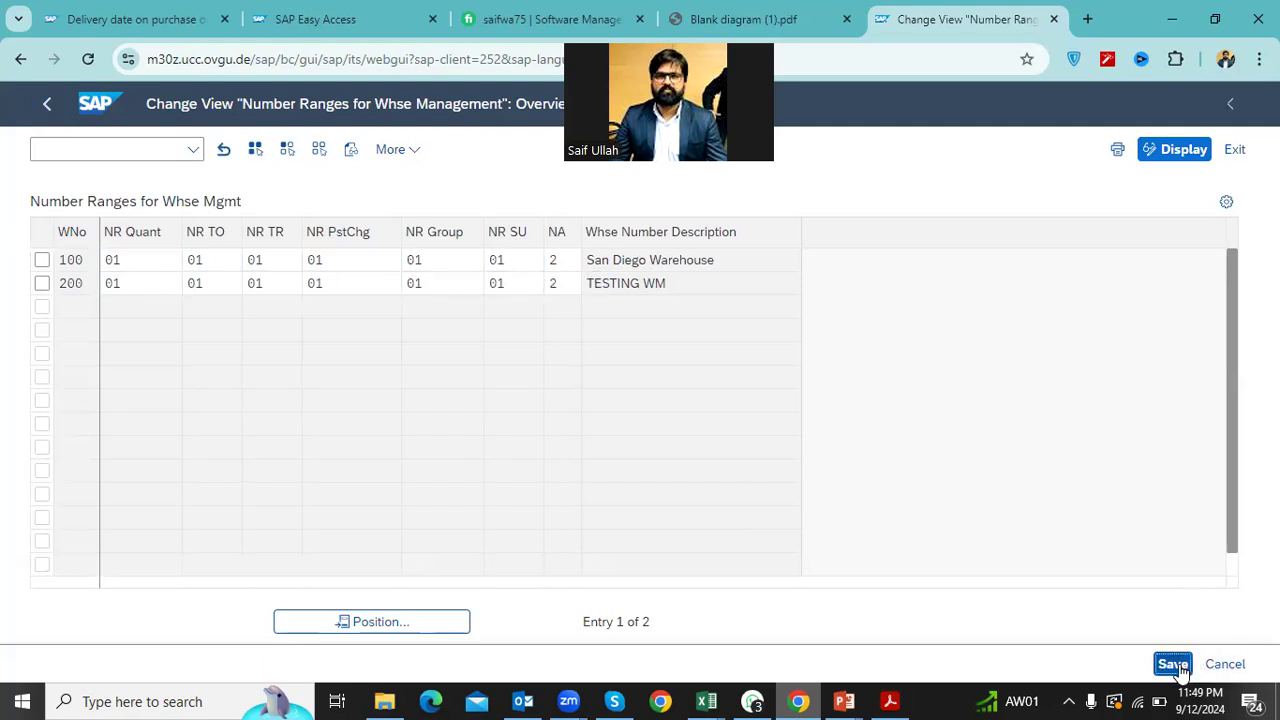
click(46, 106)
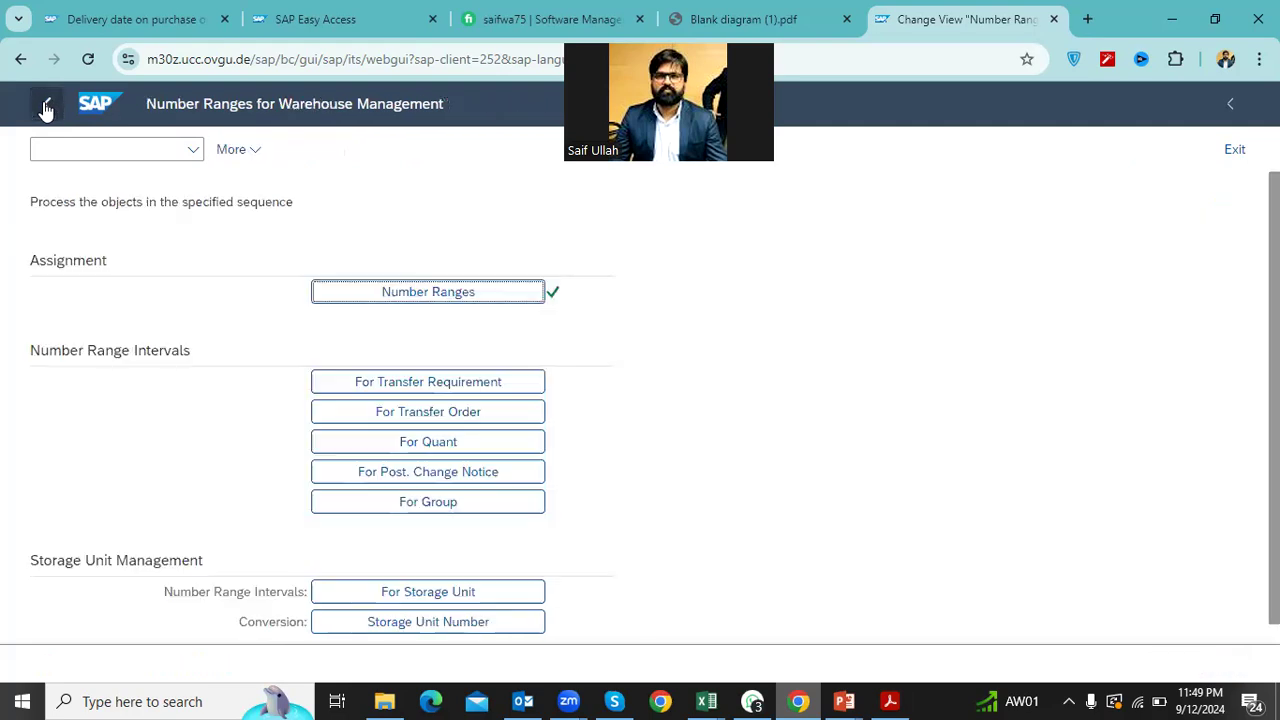
Display the transfer requirement number range intervals of warehouse 100 and examine the from, to and status values of interval 01
click(385, 380)
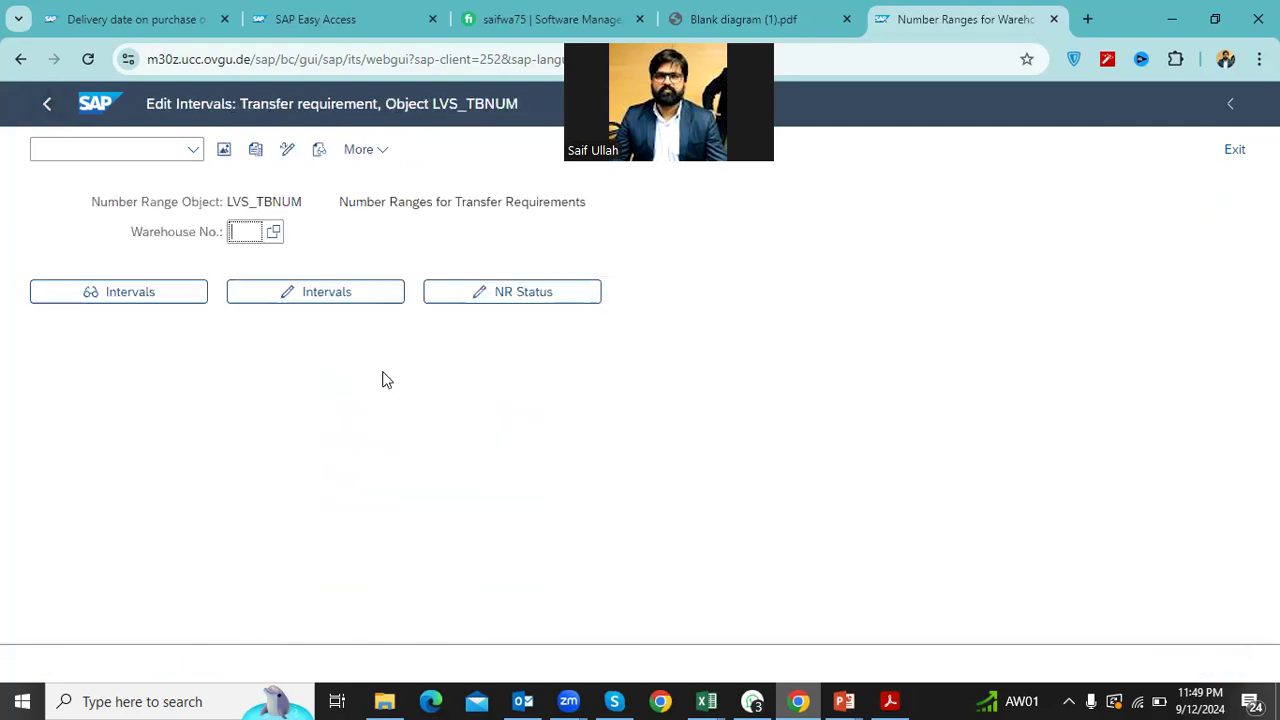
text(100)
key(ctrl+a)
click(158, 293)
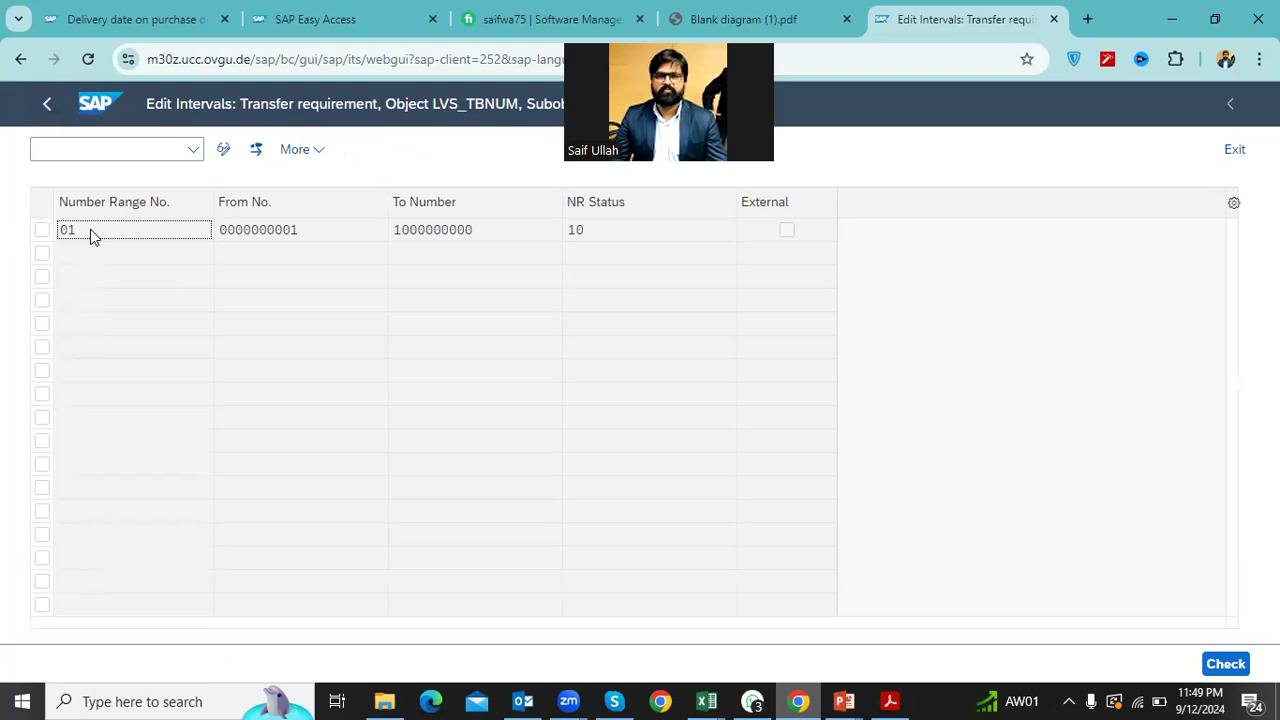
drag(88, 234, 590, 243)
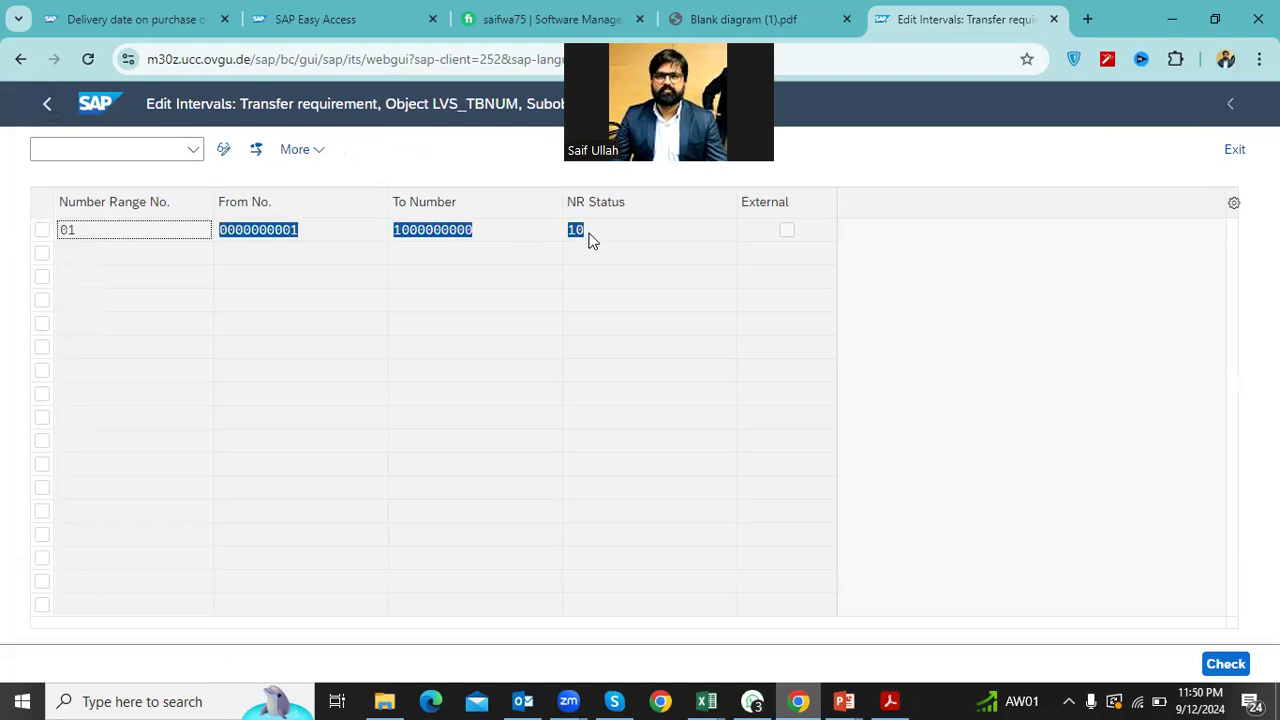
click(49, 107)
text(200)
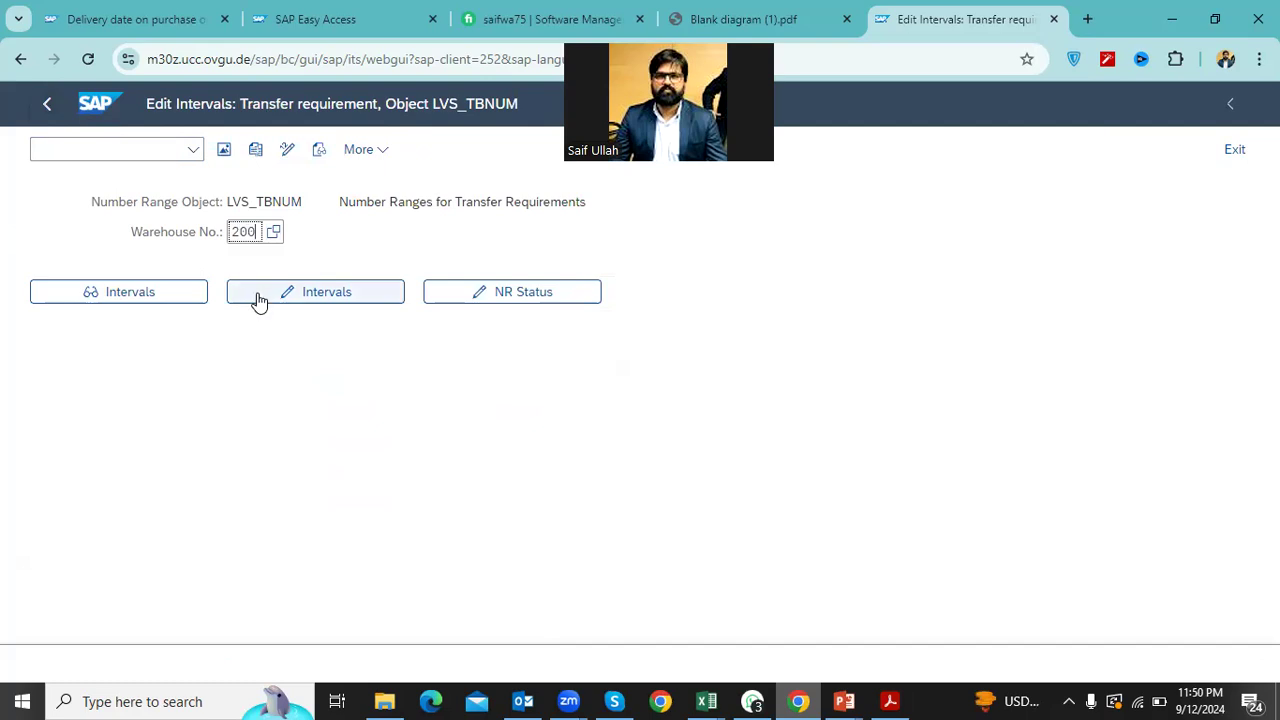
click(257, 303)
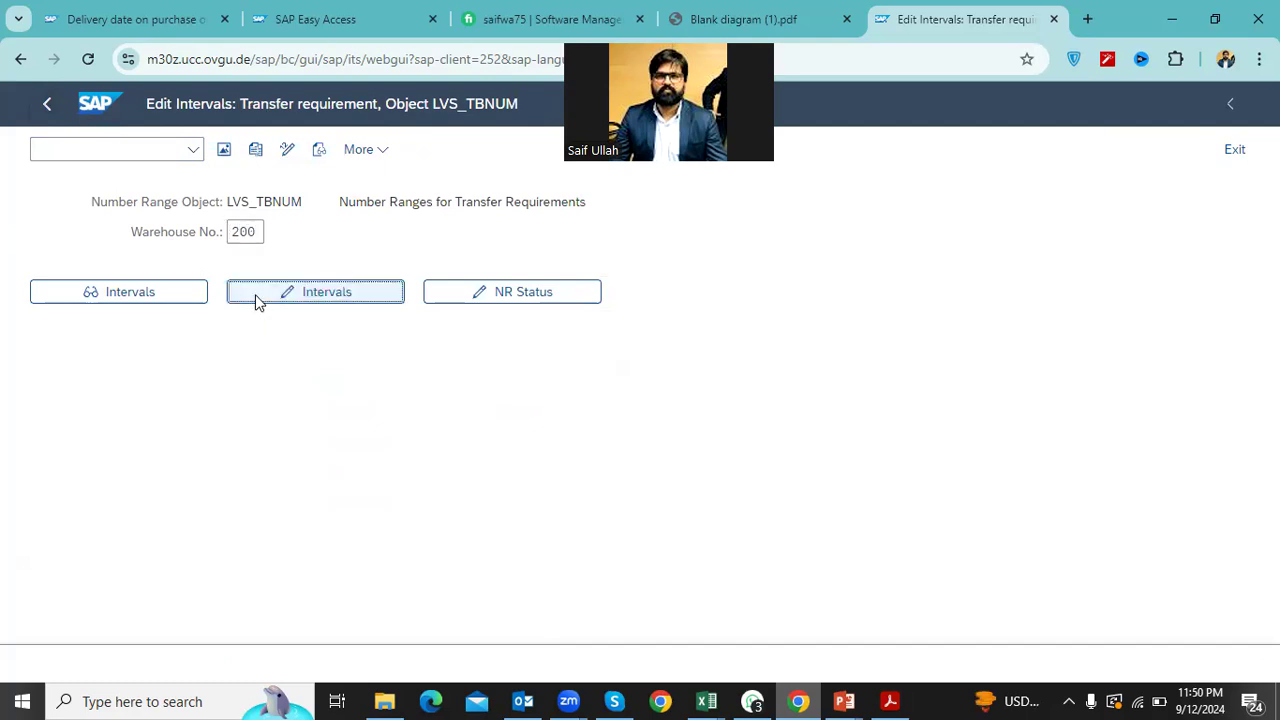
click(264, 232)
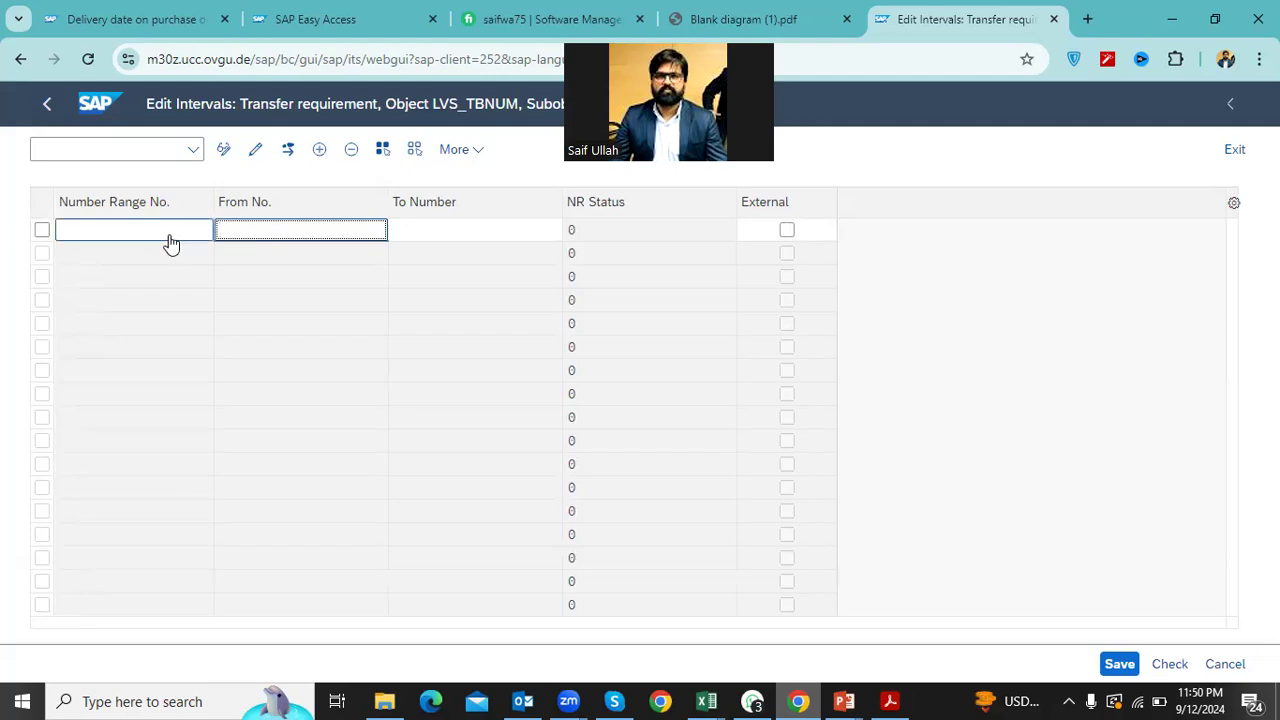
click(50, 112)
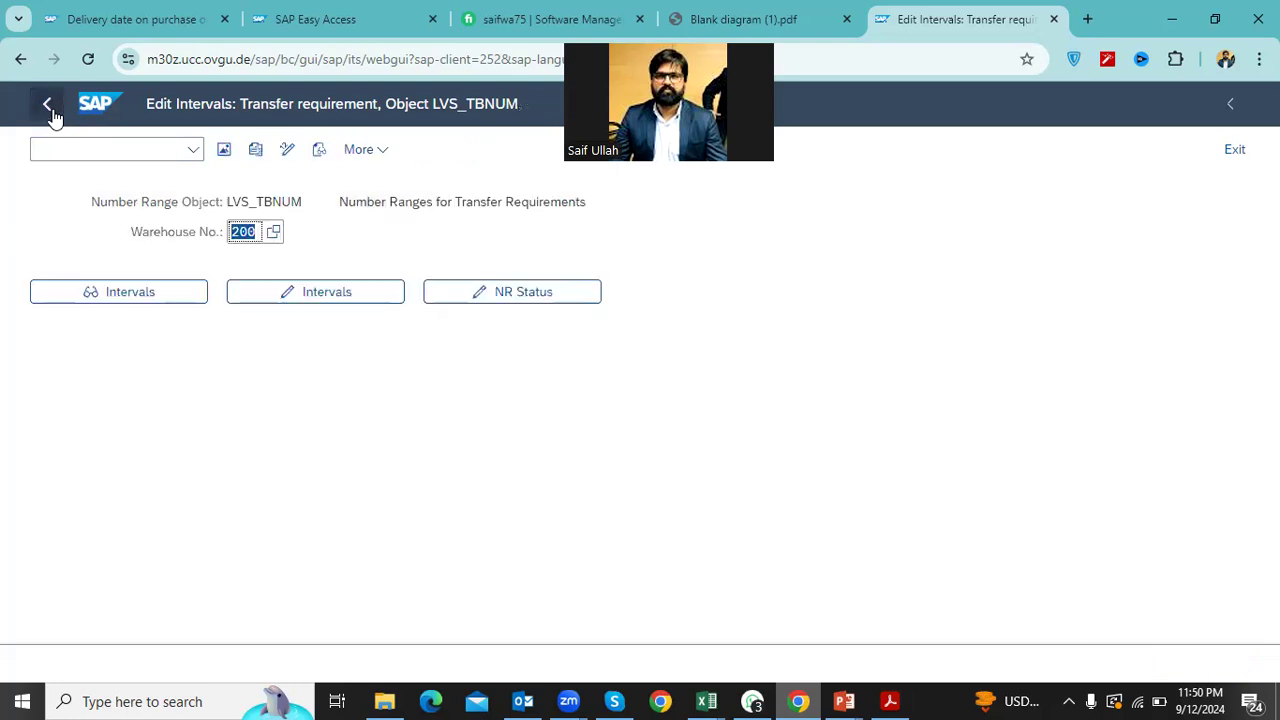
Display the transfer requirement intervals of warehouse 100 and copy the row of number range 01
text(100)
key(Return)
click(143, 294)
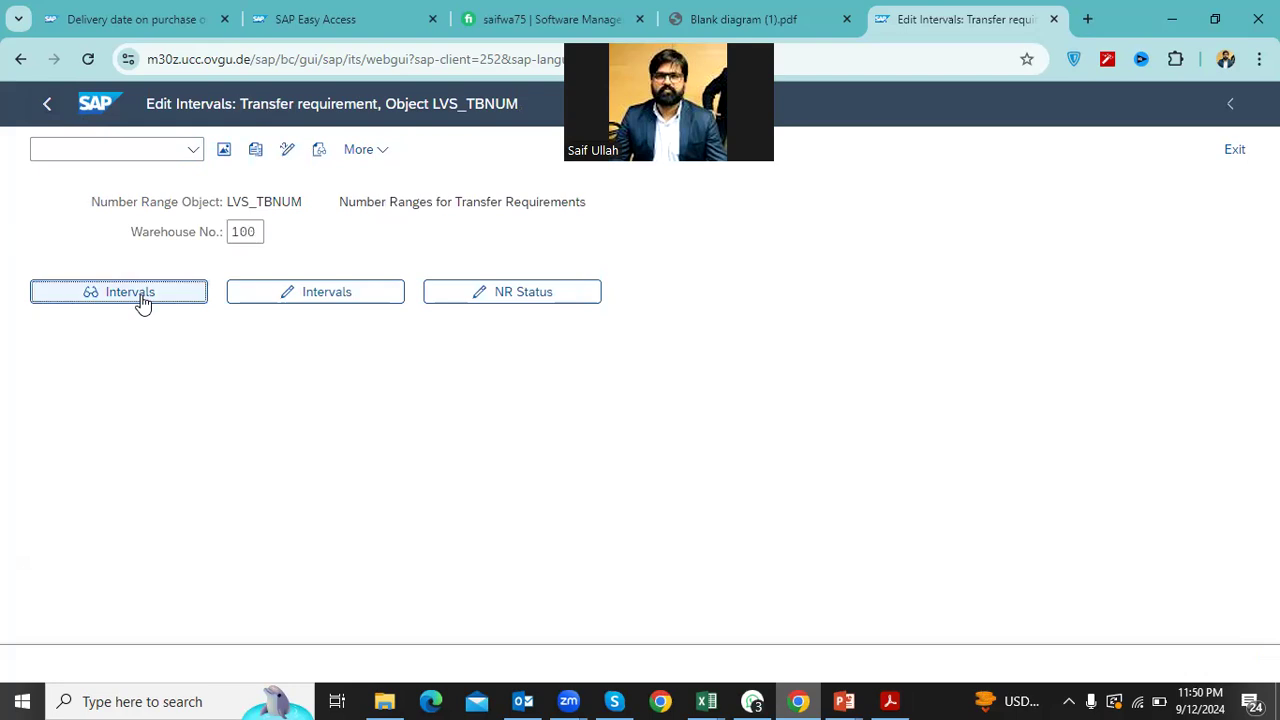
click(298, 254)
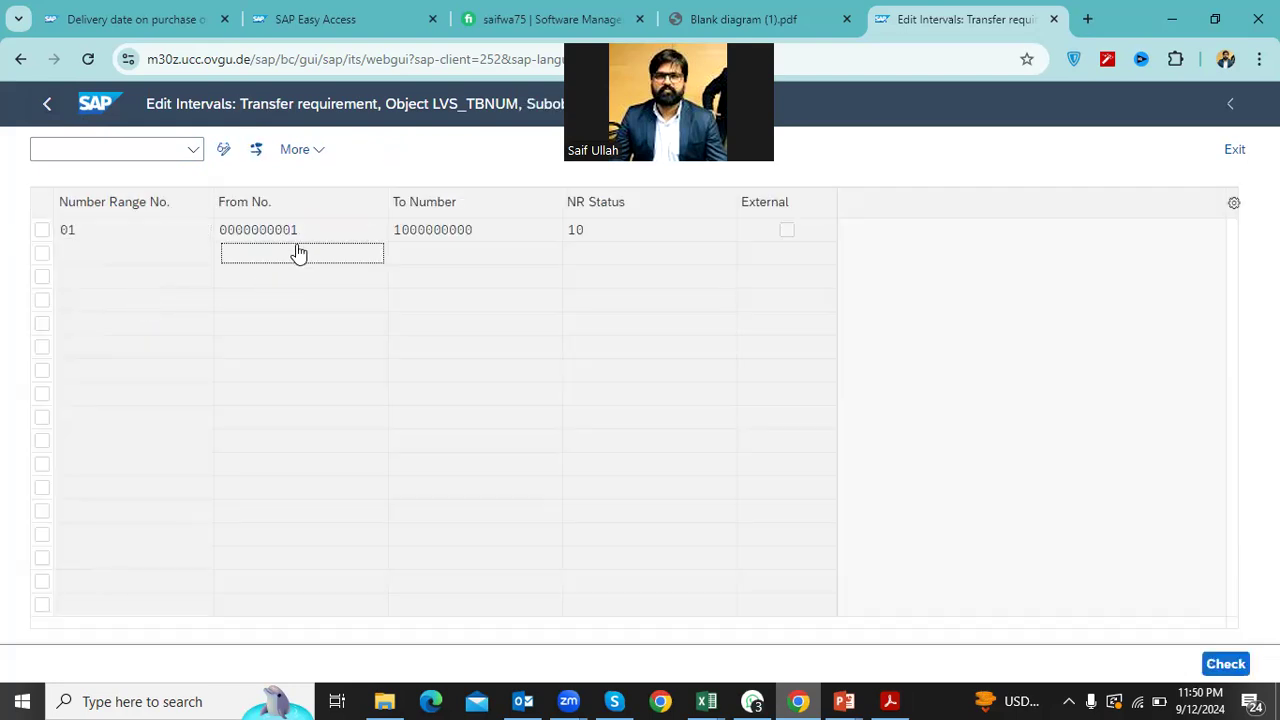
drag(88, 226, 604, 235)
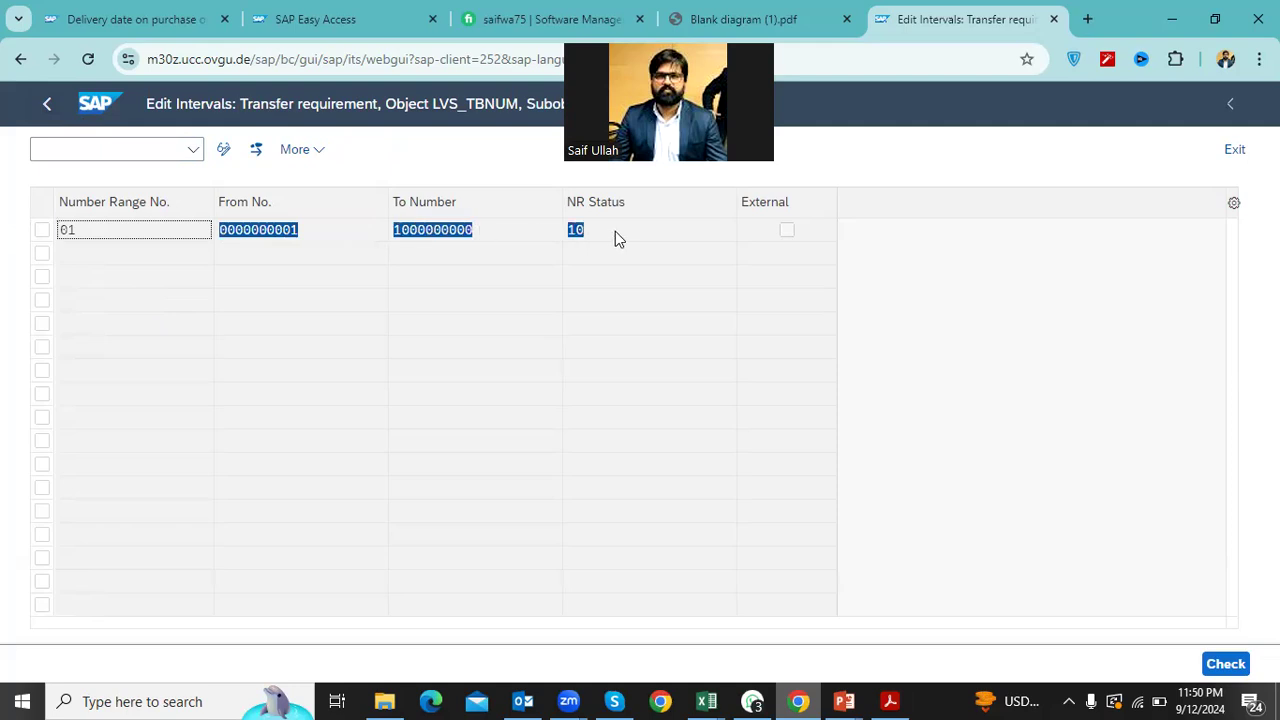
click(313, 229)
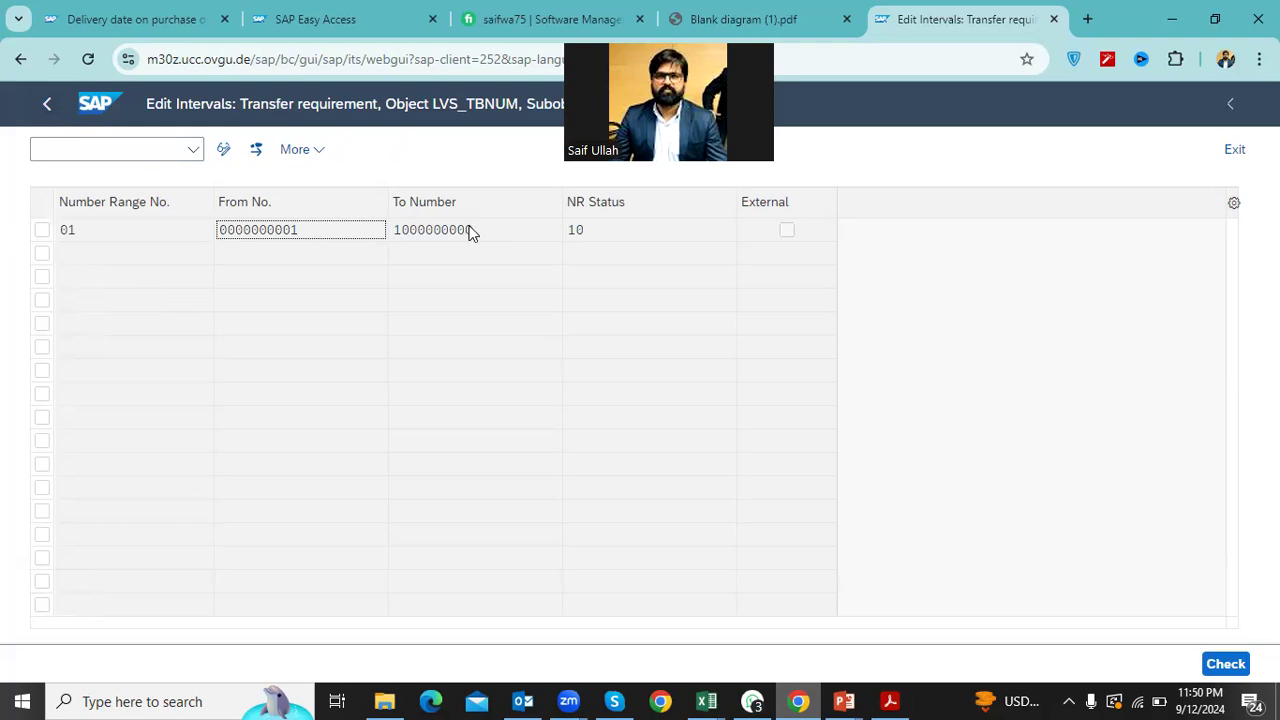
drag(109, 229, 596, 236)
key(ctrl+c)
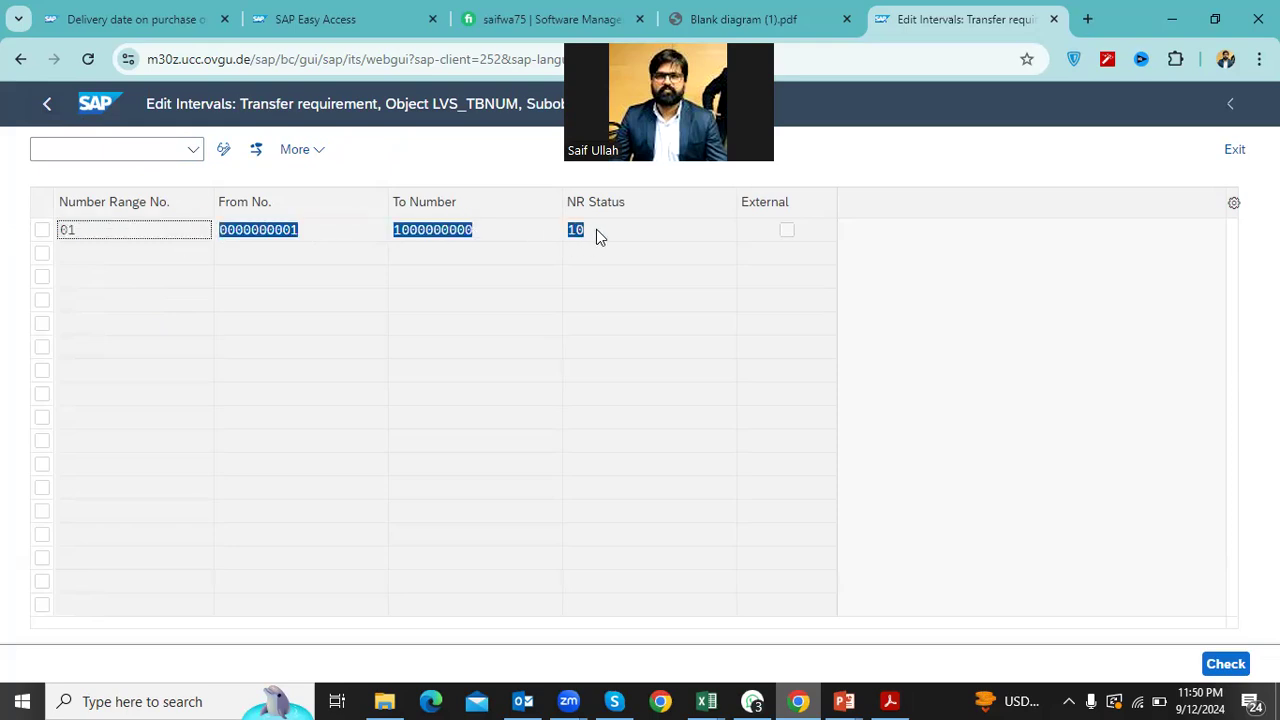
Check the copied interval values by pasting them into the Windows search field, and return to the interval table
click(238, 686)
key(ctrl+v)
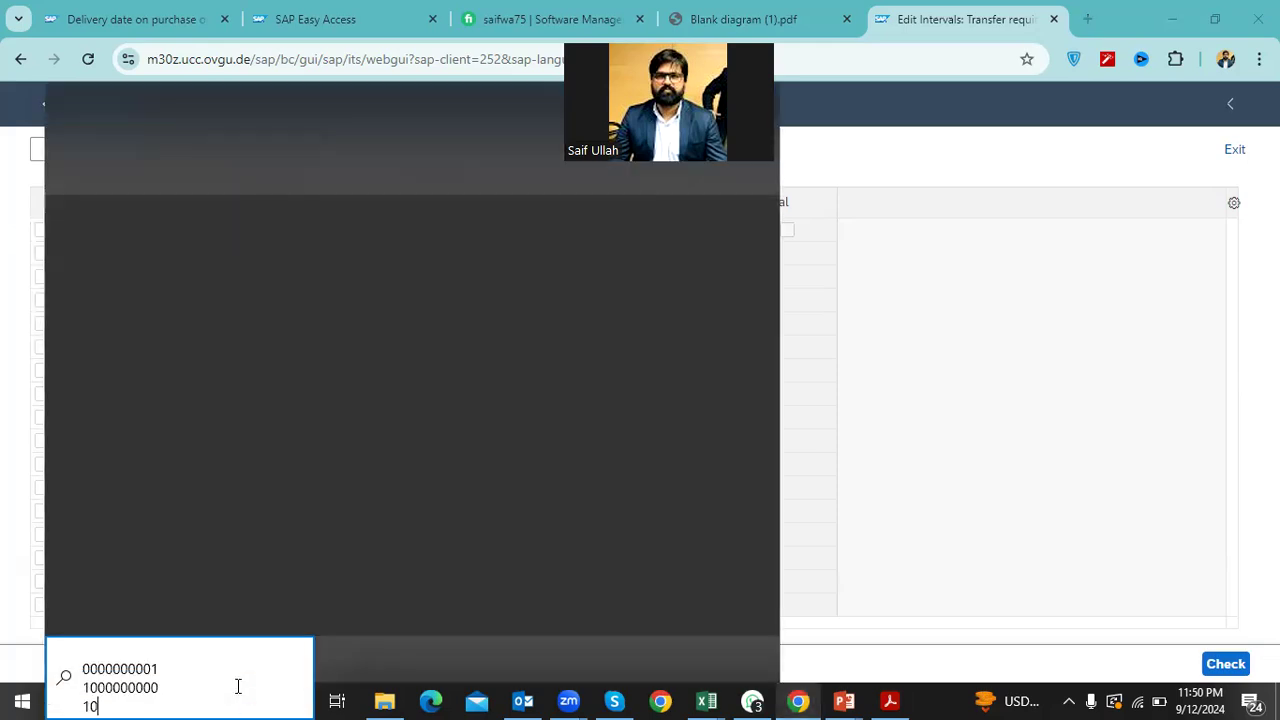
click(926, 551)
click(186, 218)
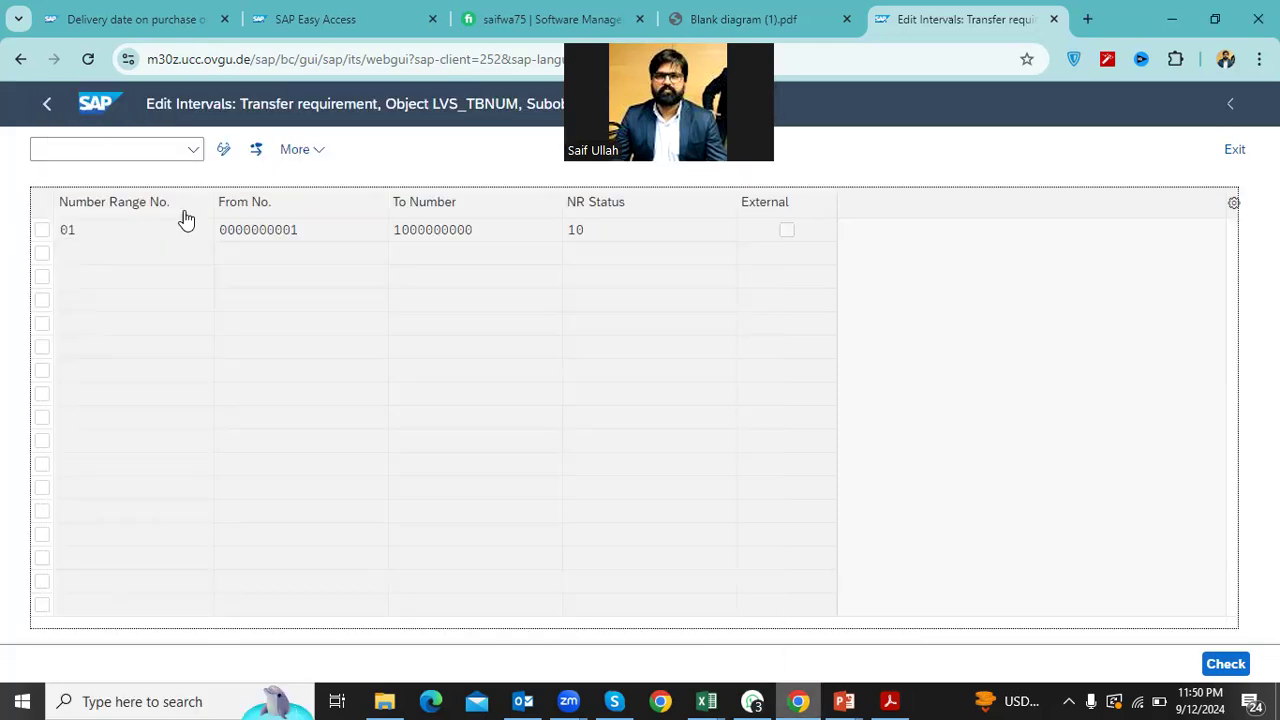
Leave the intervals of warehouse 100 and open the transfer requirement intervals of warehouse 200 for editing
click(47, 103)
text(200)
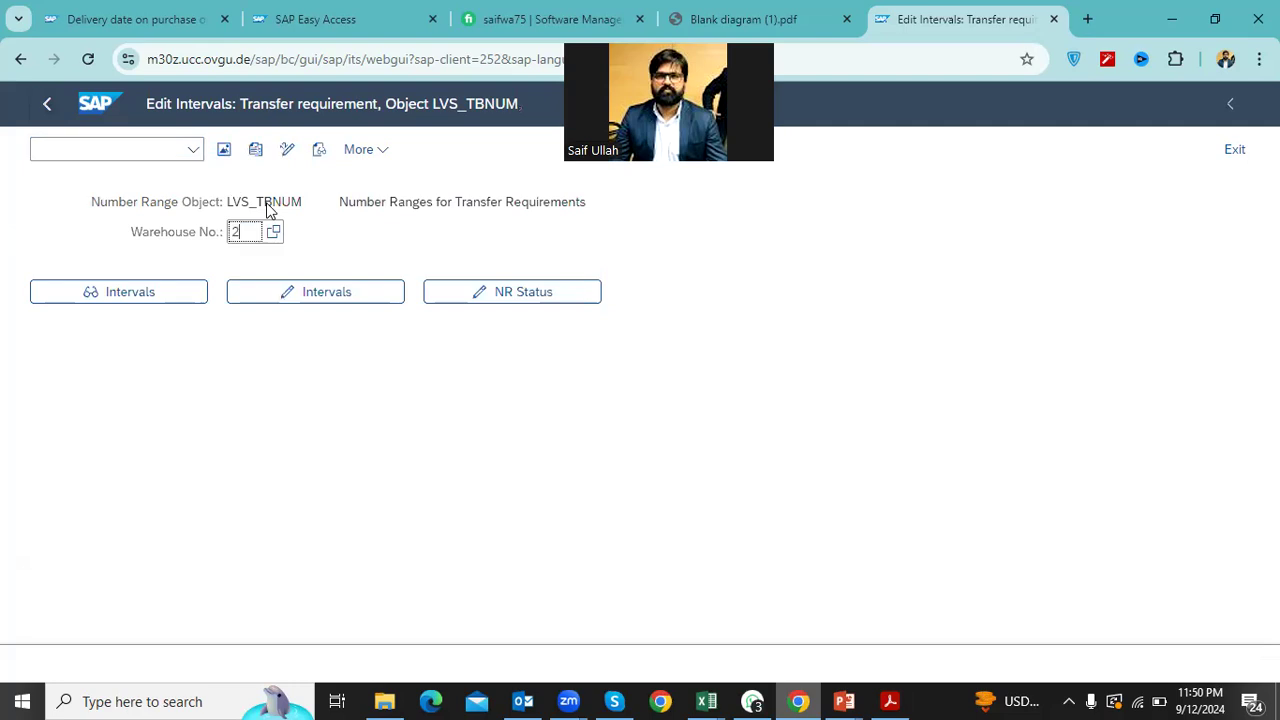
click(259, 292)
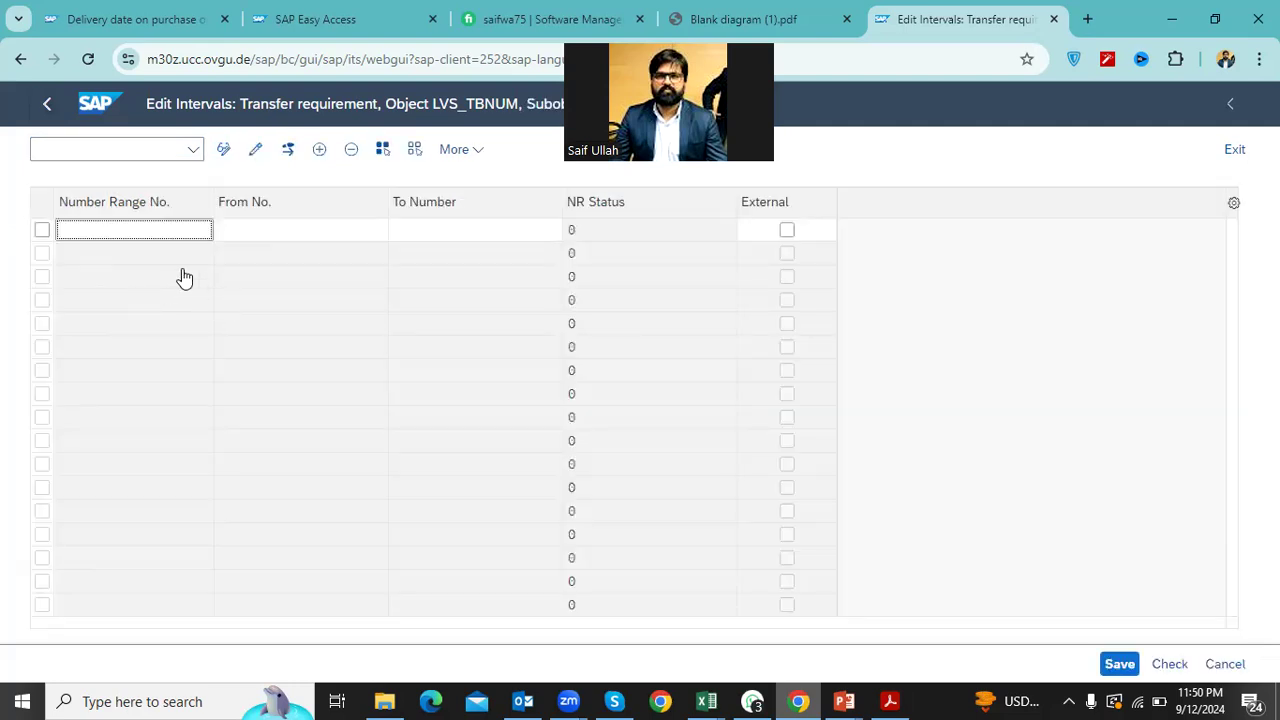
click(241, 236)
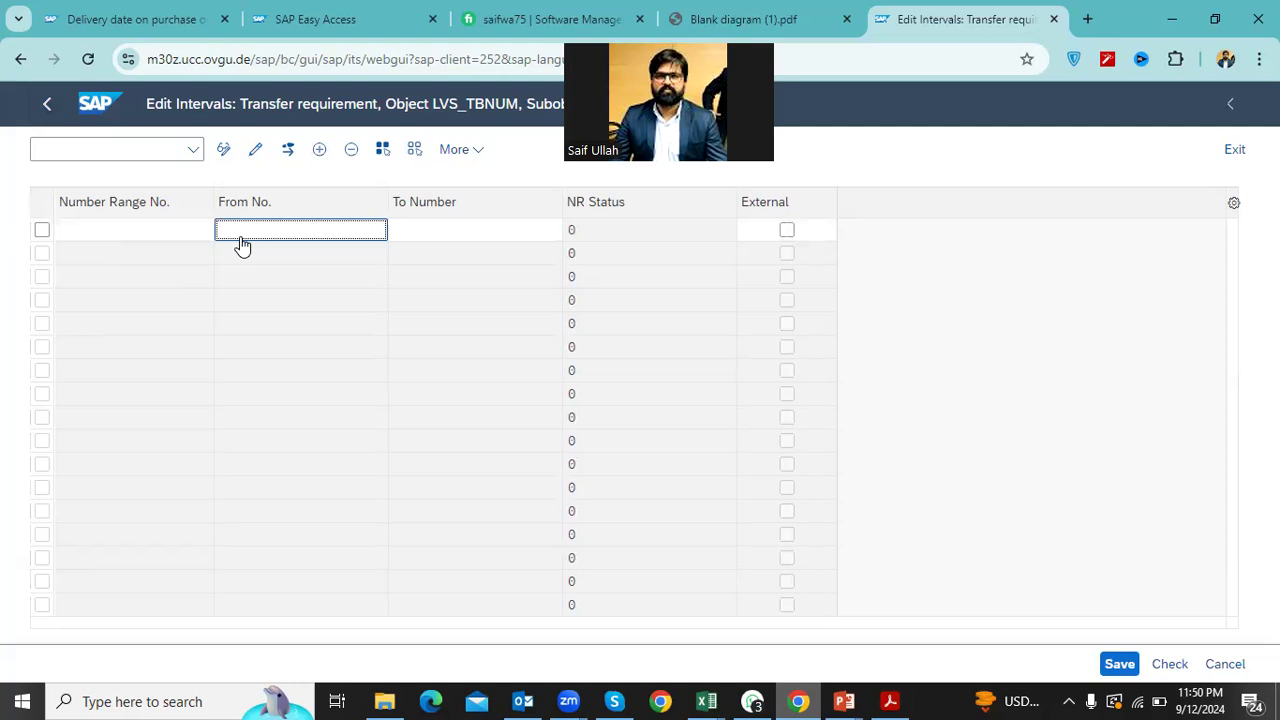
click(166, 235)
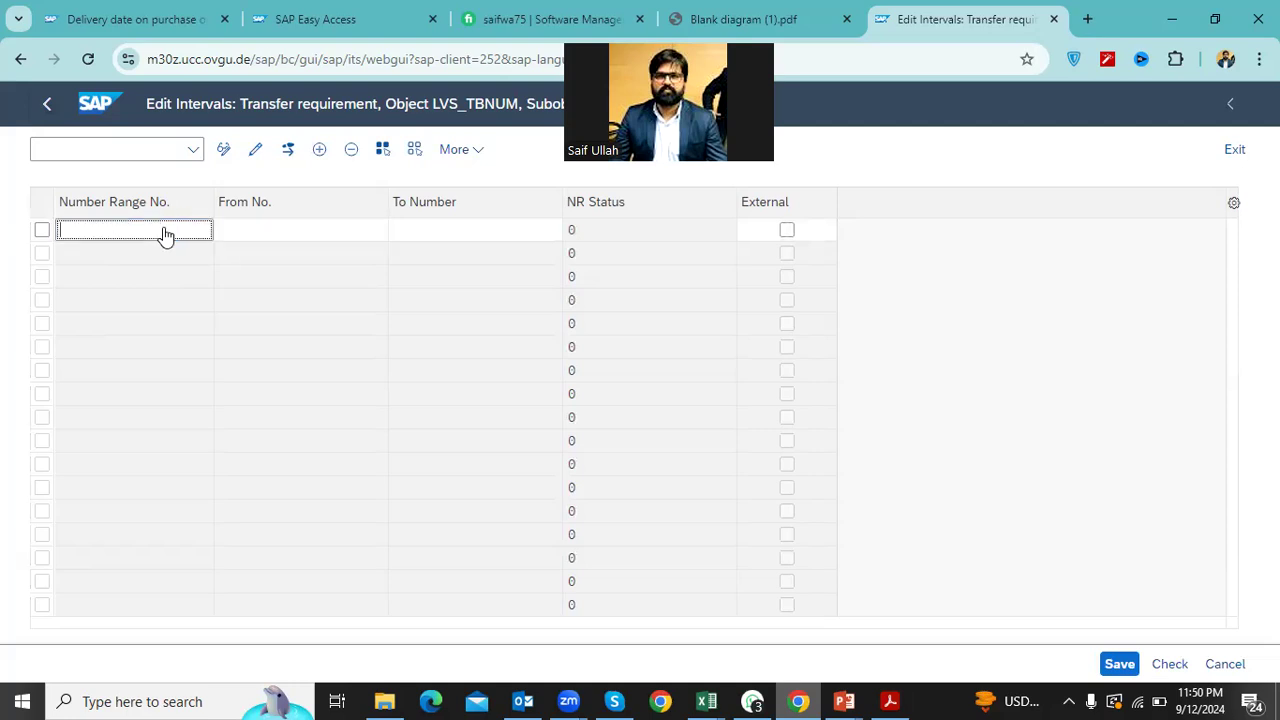
click(137, 700)
key(ctrl+v)
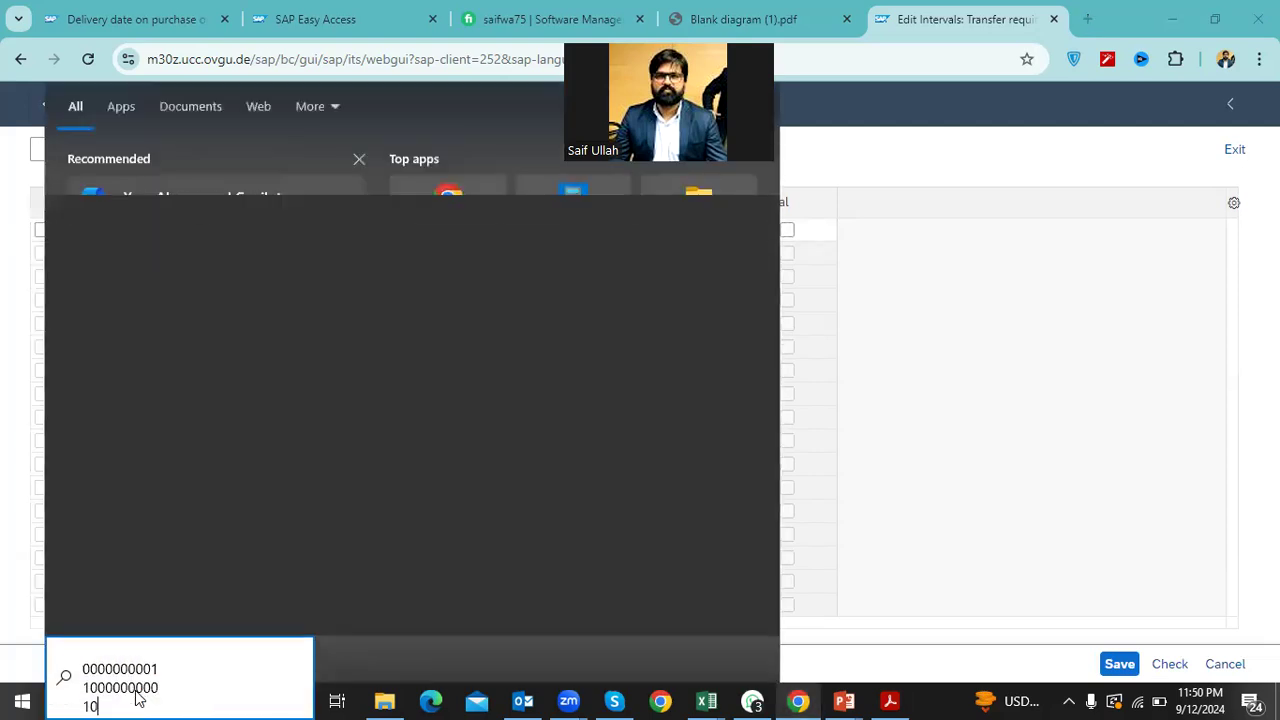
drag(163, 669, 80, 676)
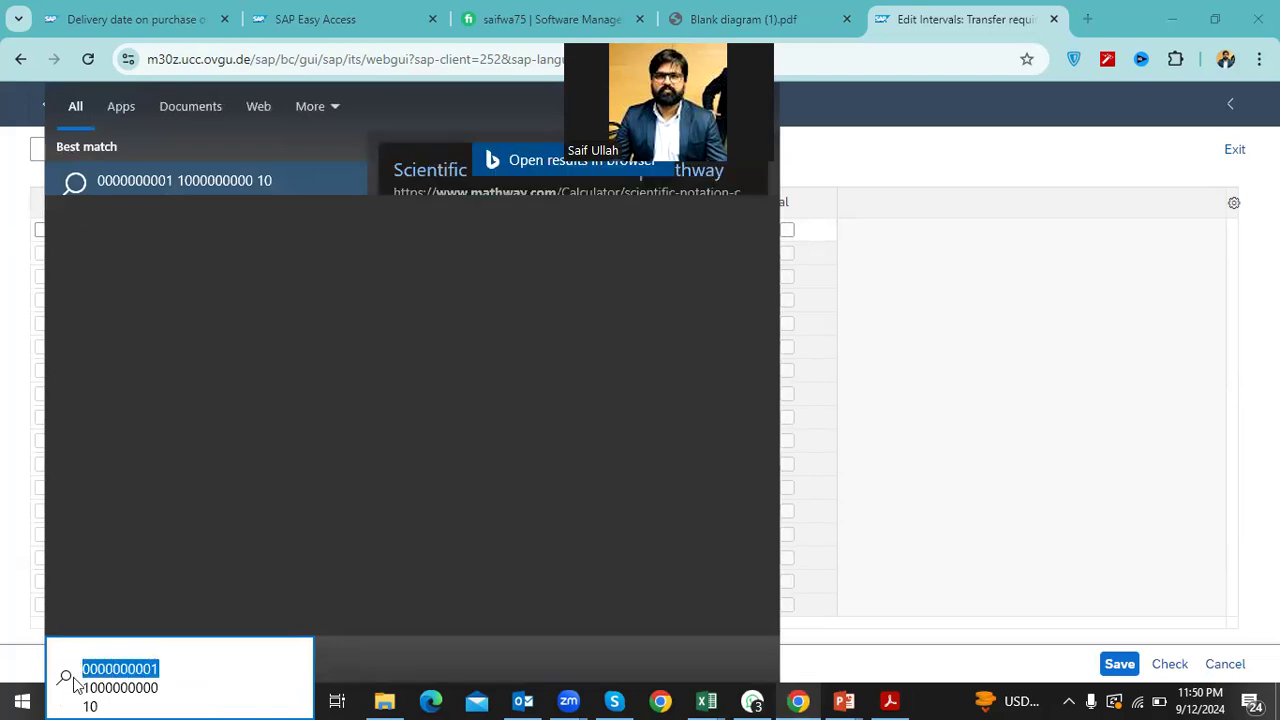
click(954, 468)
click(337, 233)
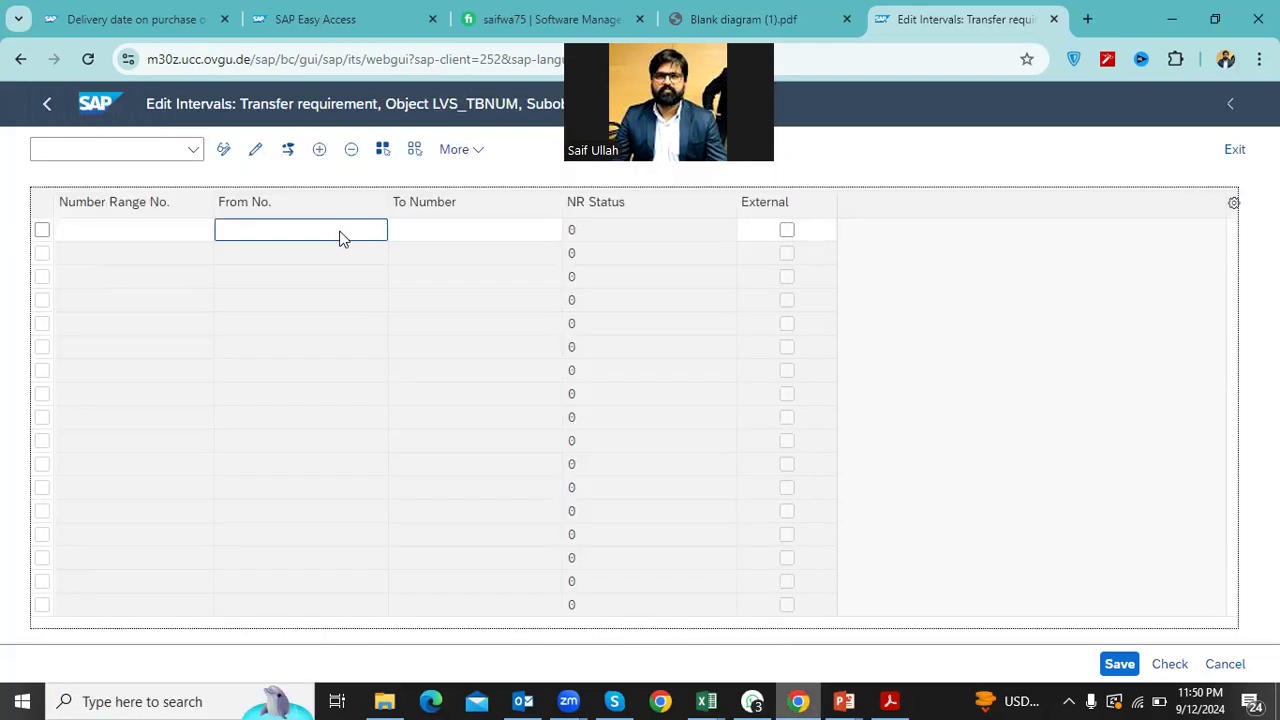
key(ctrl+v)
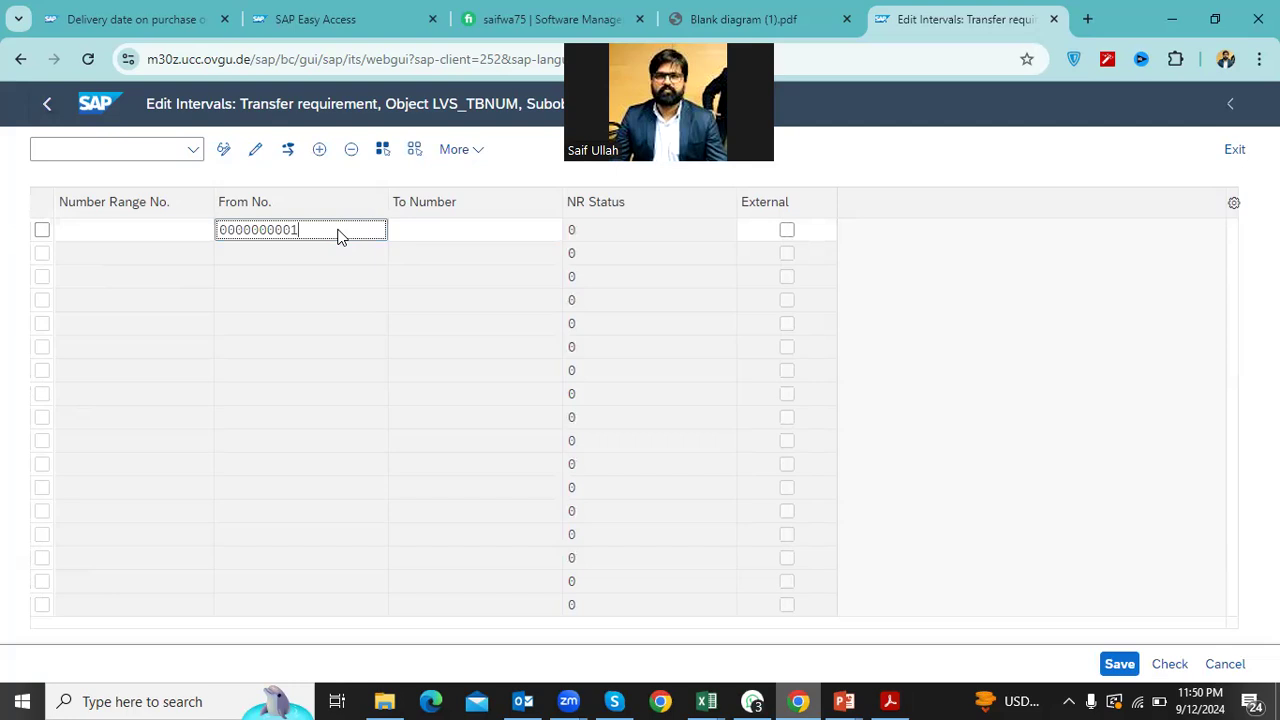
click(157, 697)
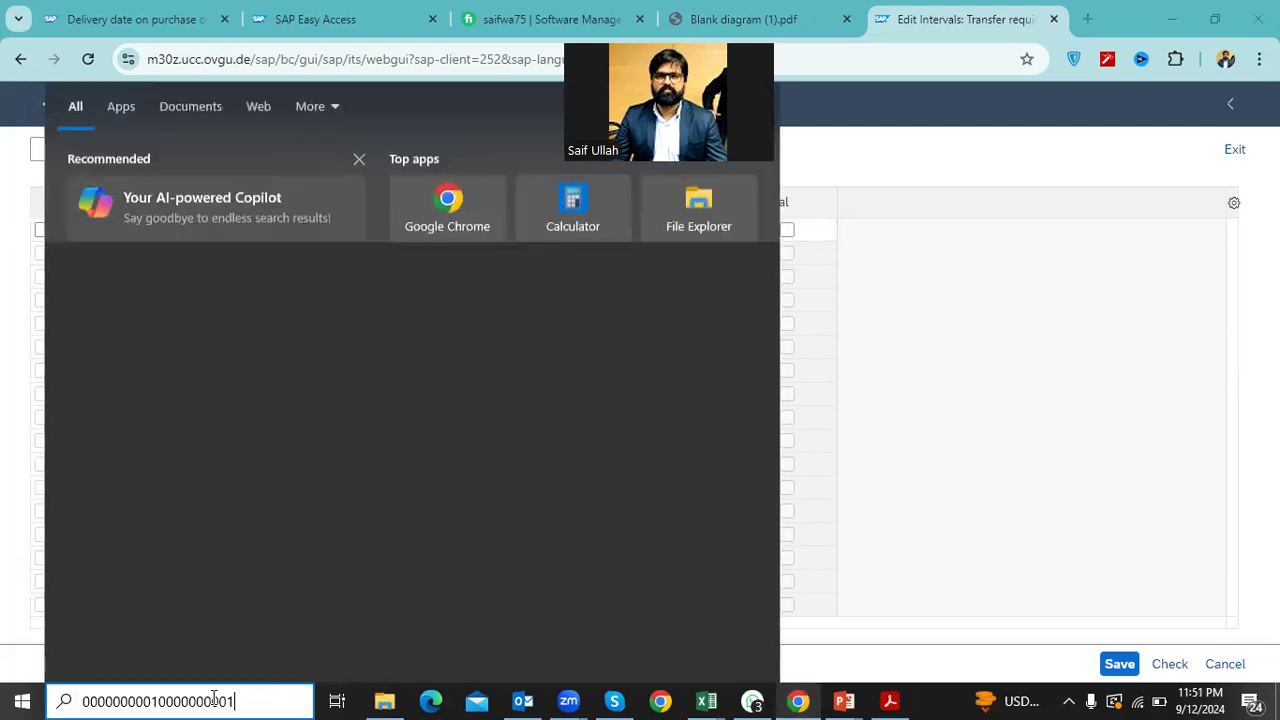
click(1001, 448)
click(508, 243)
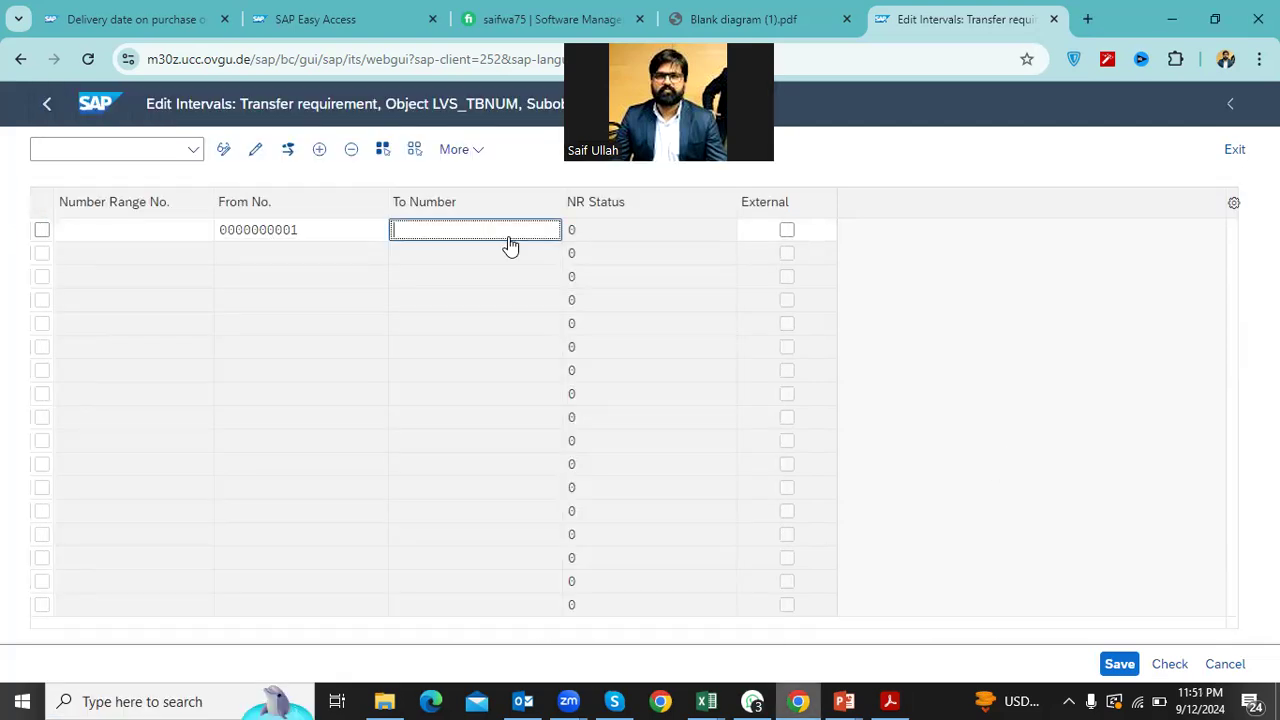
key(ctrl+v)
key(BackSpace)
key(BackSpace)
text(1)
click(162, 240)
text(01)
key(Return)
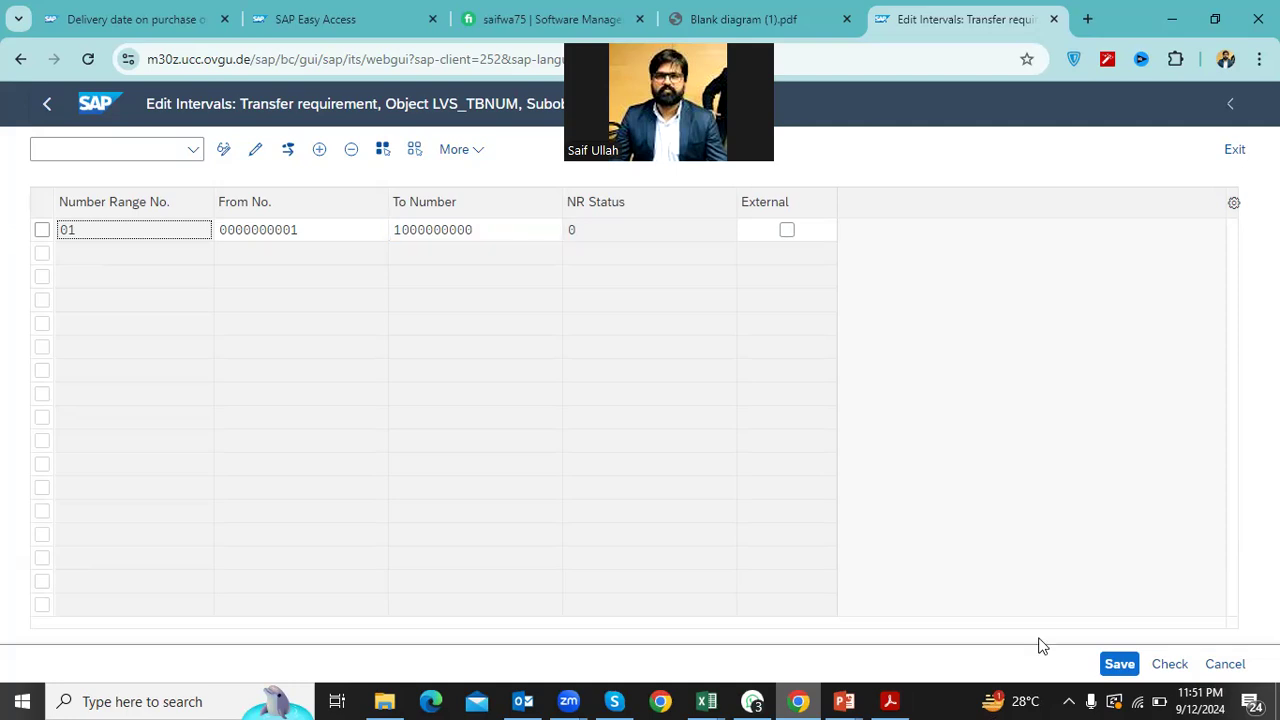
Save the transfer requirement interval, accept the transport notice, and return to the warehouse number ranges overview
click(1110, 663)
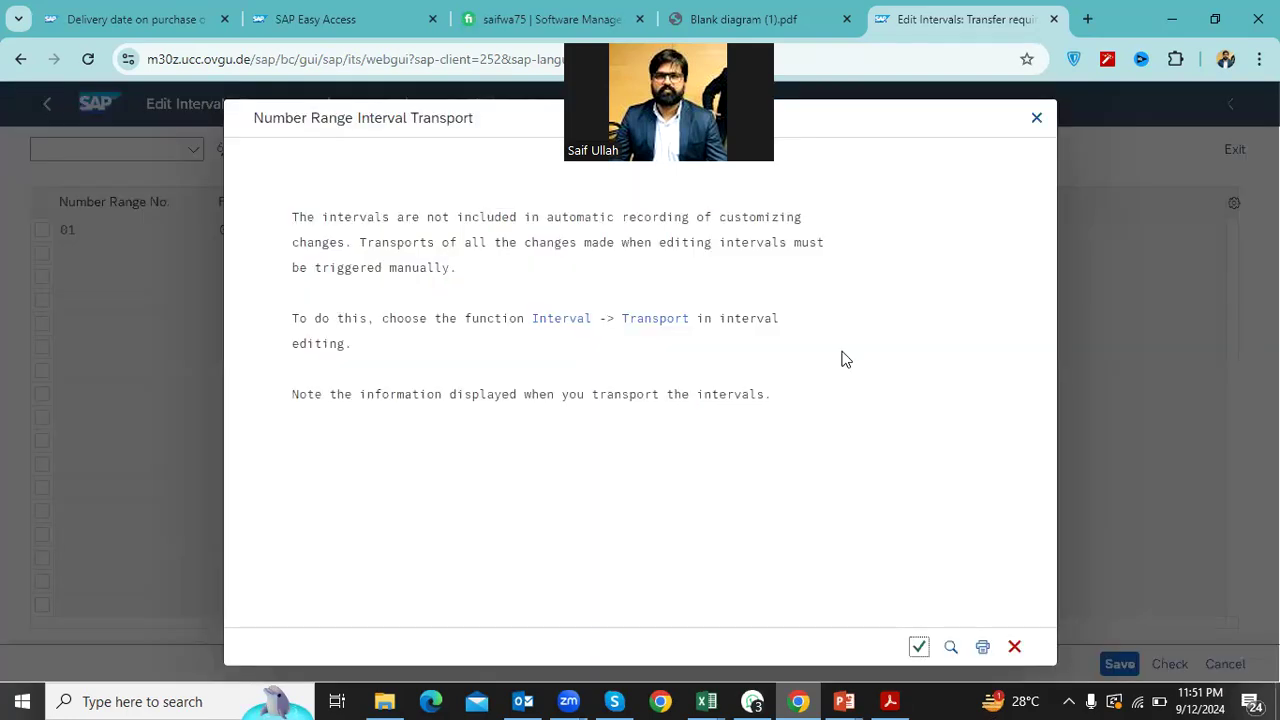
click(918, 646)
click(48, 104)
click(47, 104)
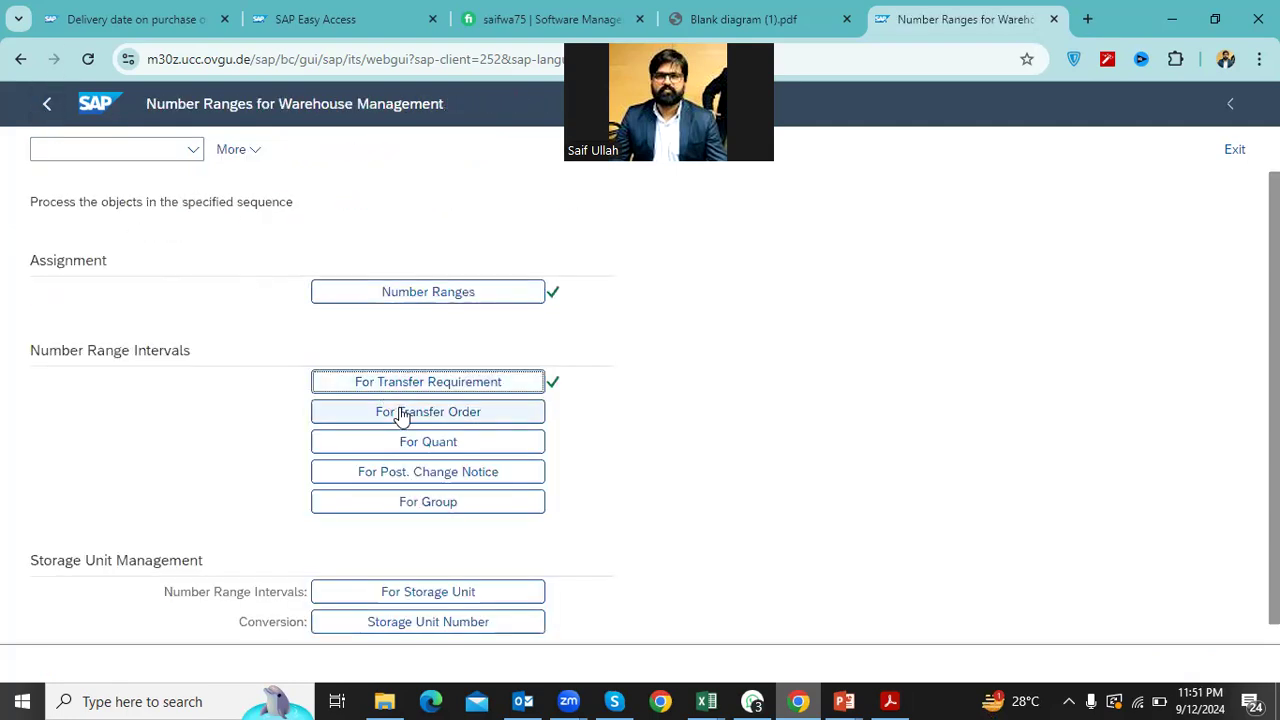
click(402, 414)
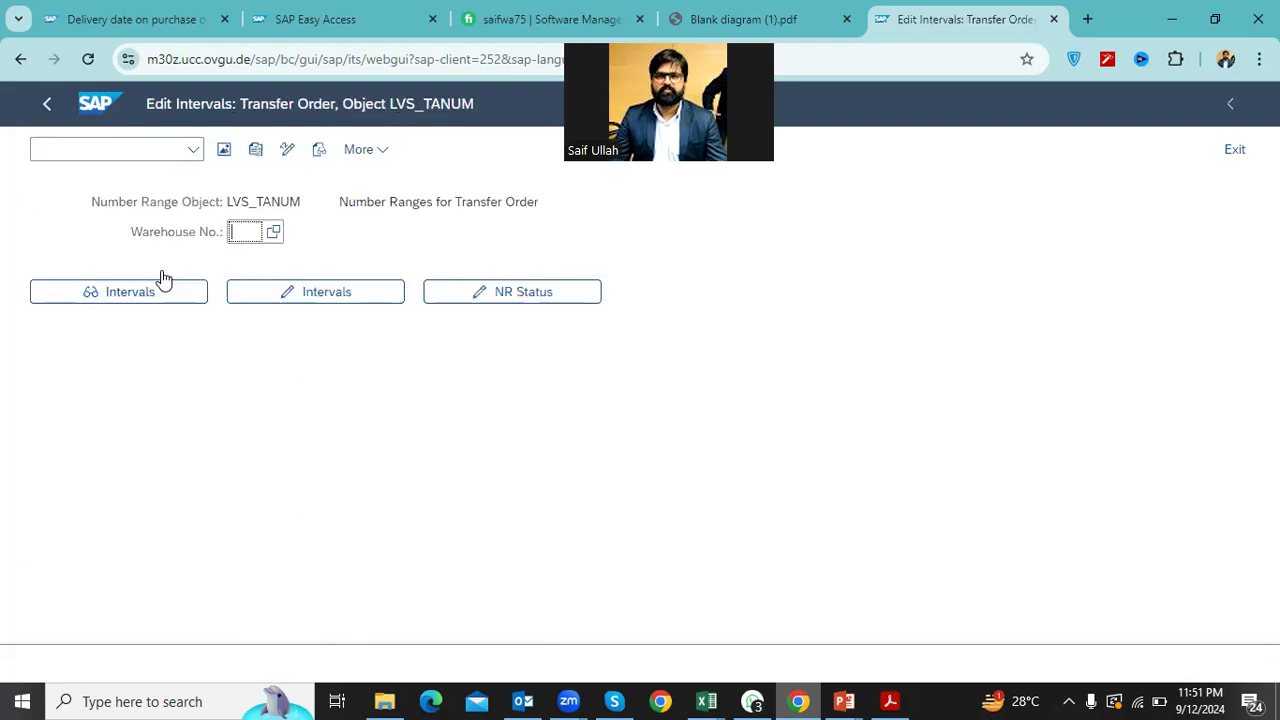
text(200)
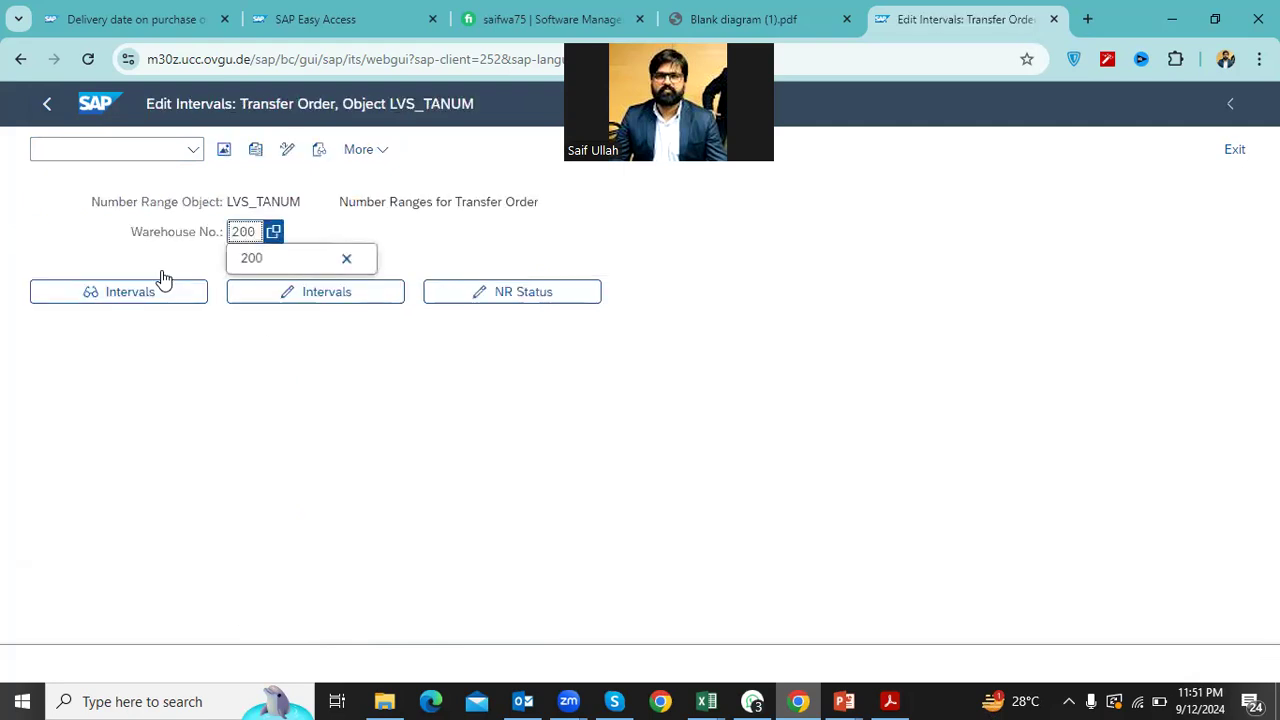
click(260, 296)
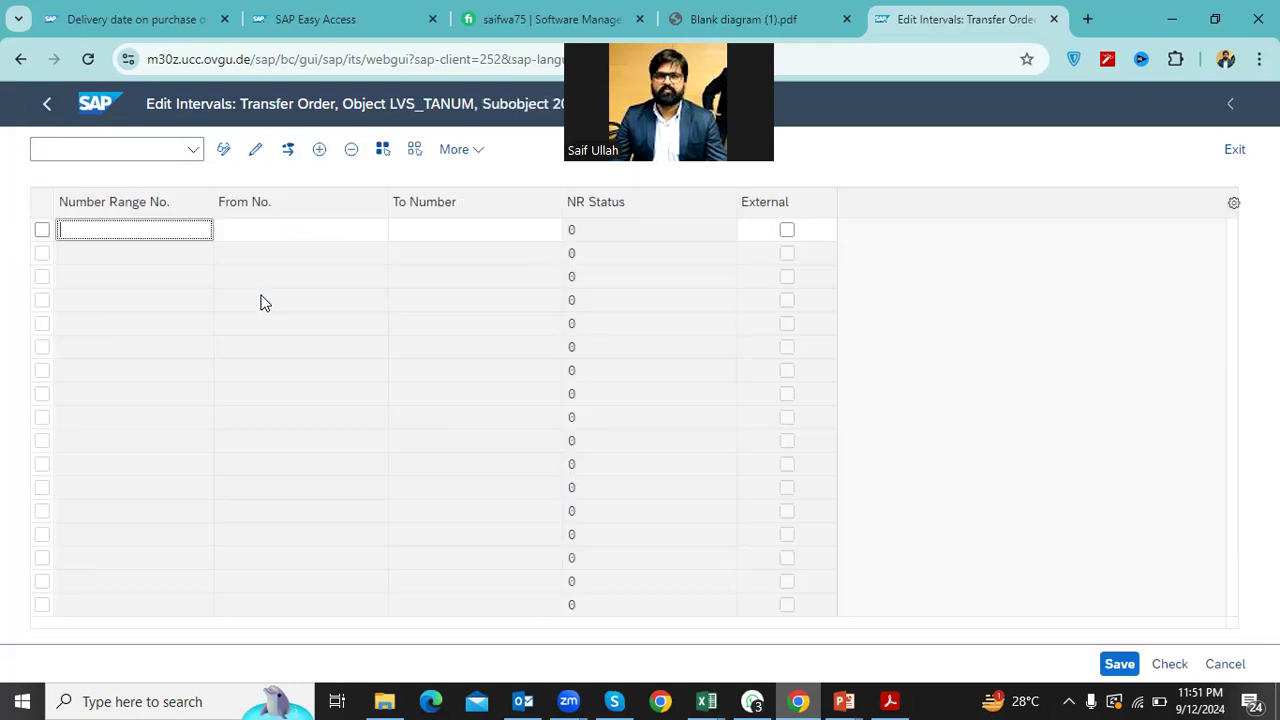
text(01)
key(Tab)
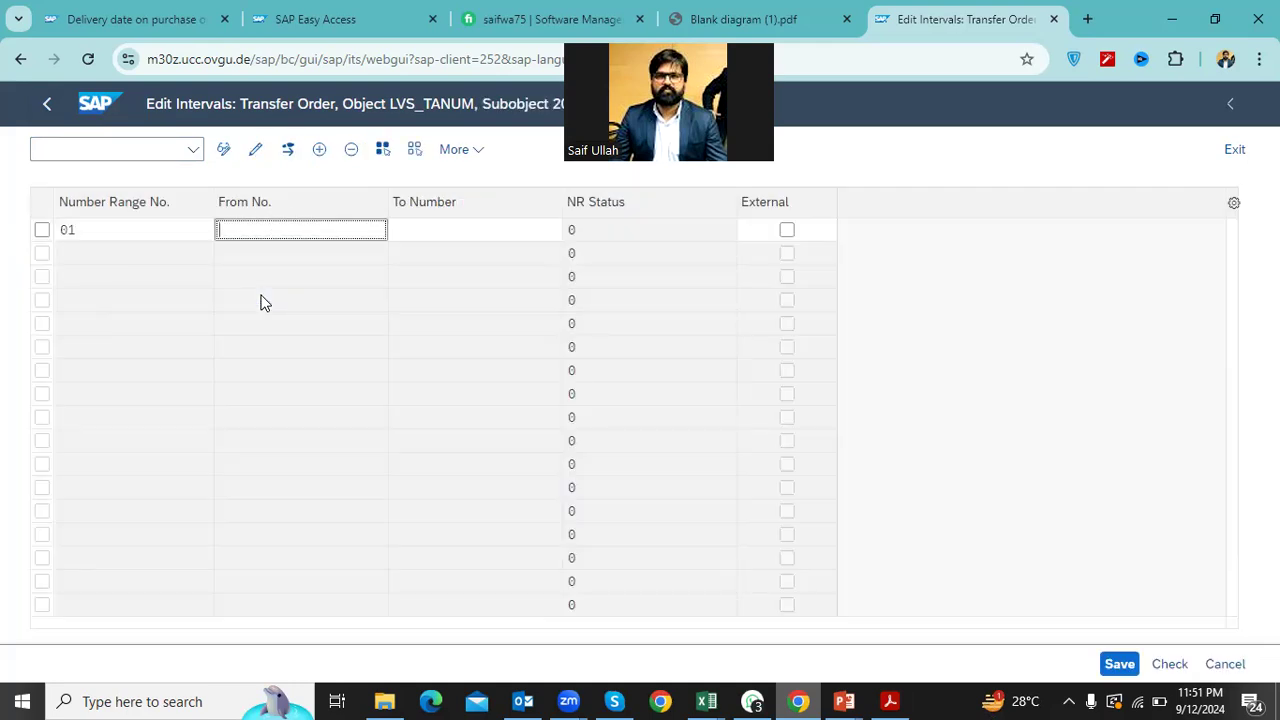
text(0000000001)
key(Tab)
text(0000000001)
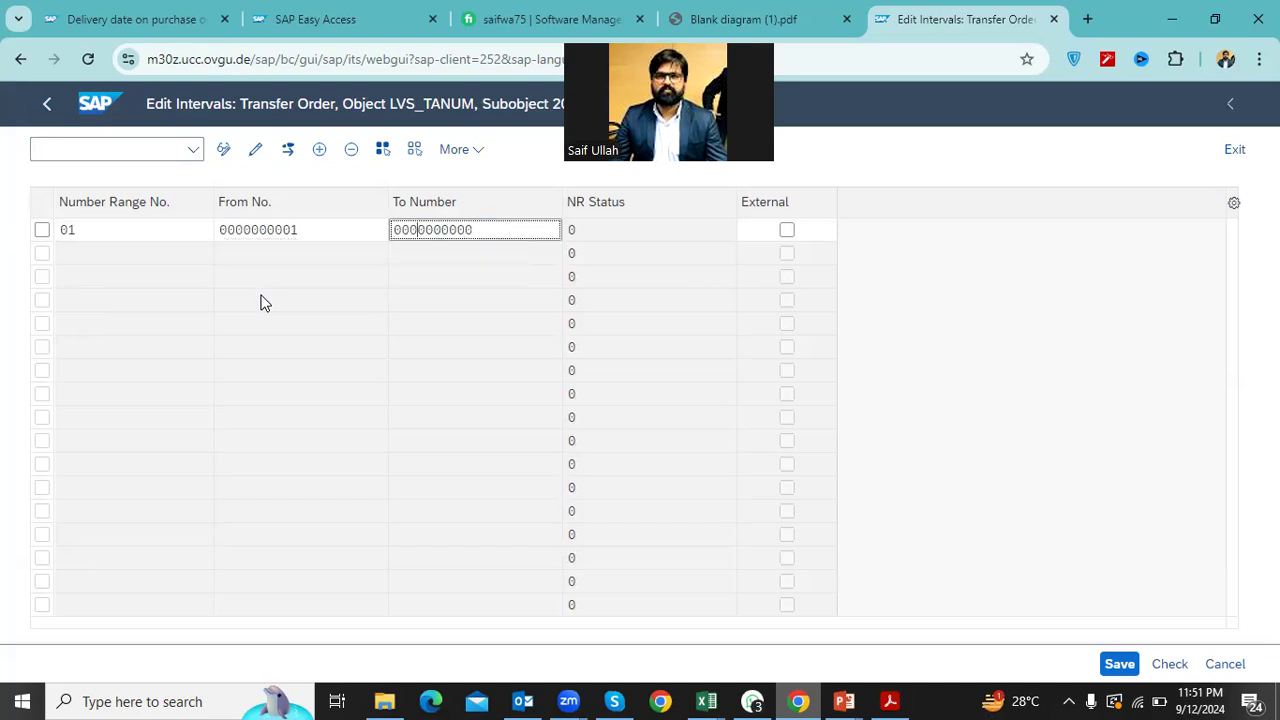
text(1)
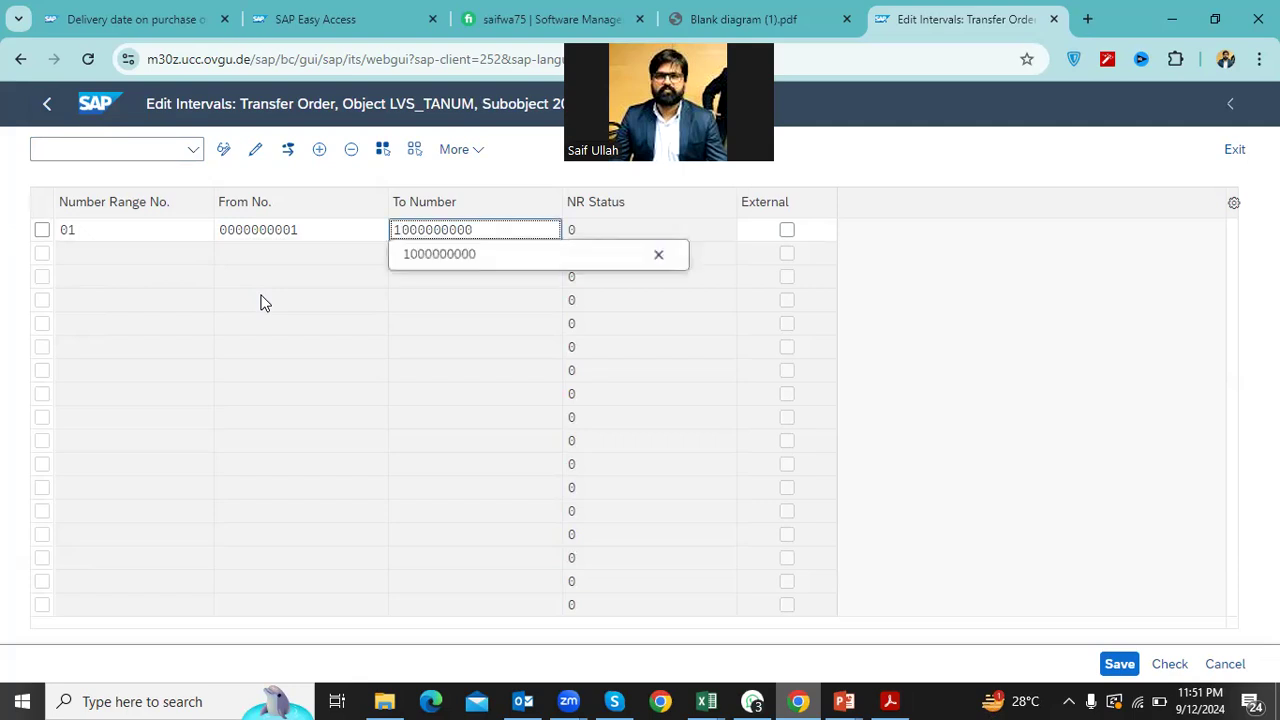
Save the transfer order interval, accept the transport notice, and return to the number ranges overview
click(1119, 664)
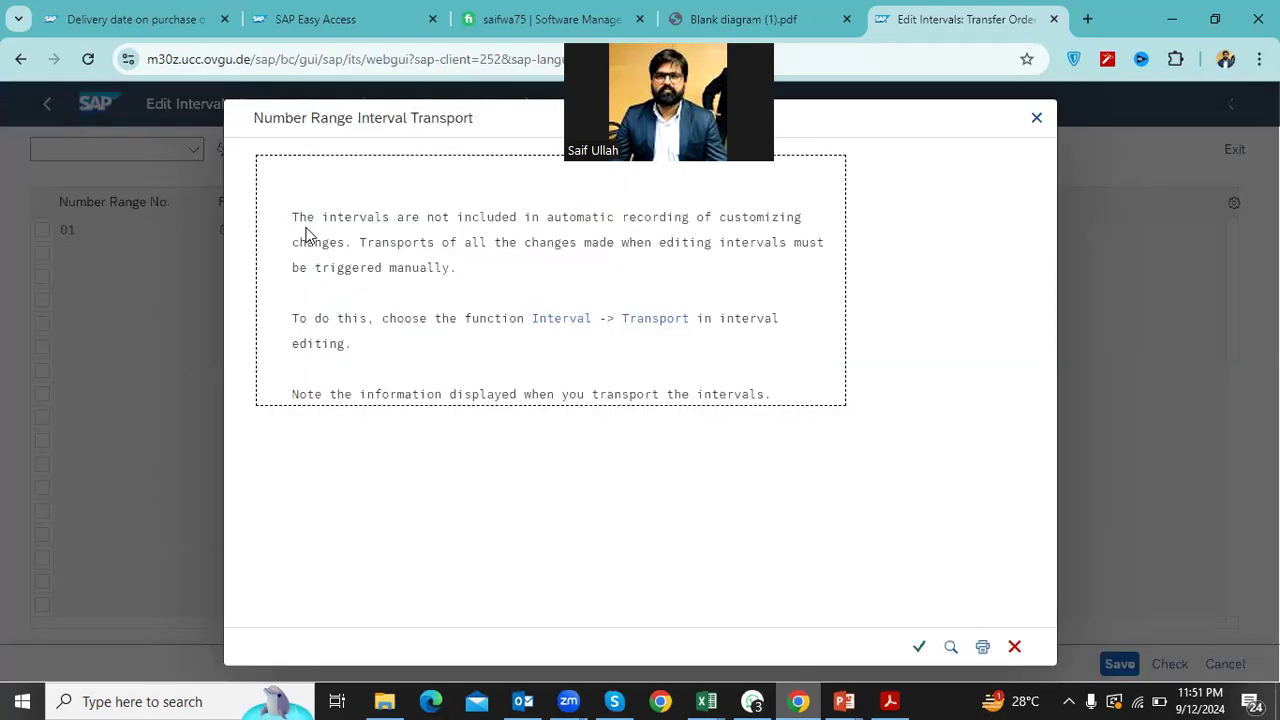
key(Return)
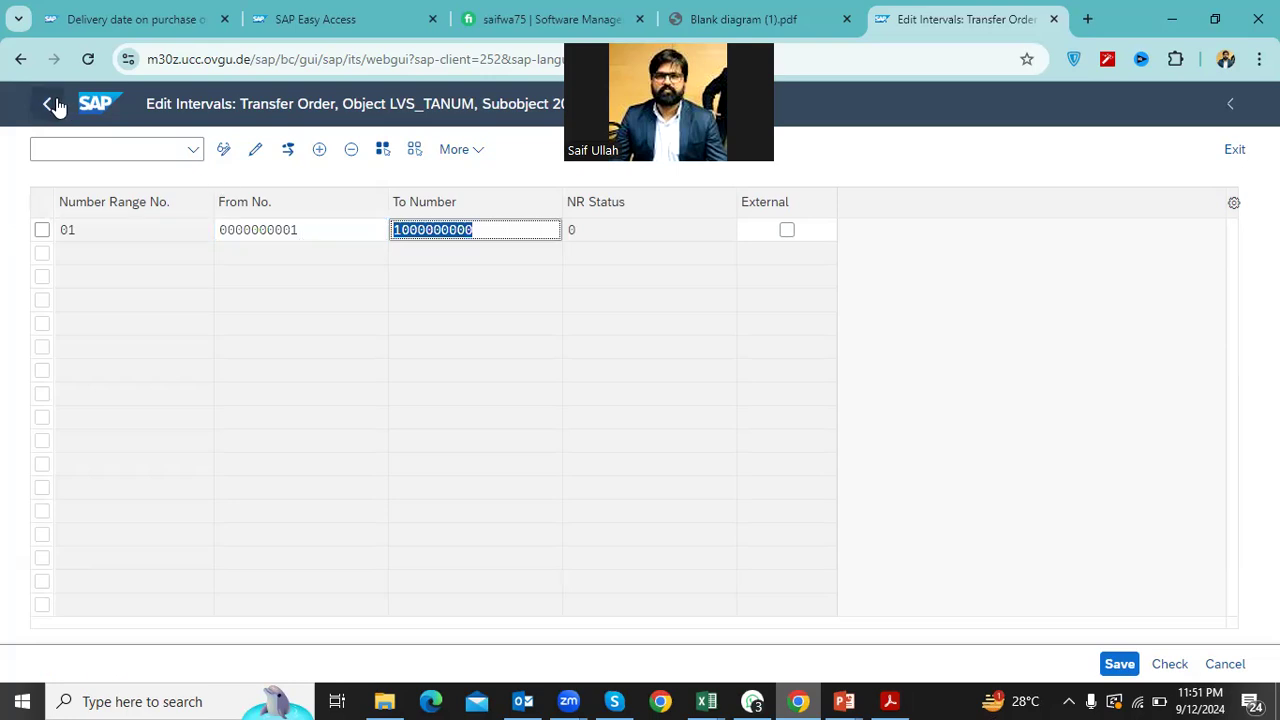
click(52, 105)
click(47, 108)
click(403, 446)
text(200)
key(Return)
click(280, 293)
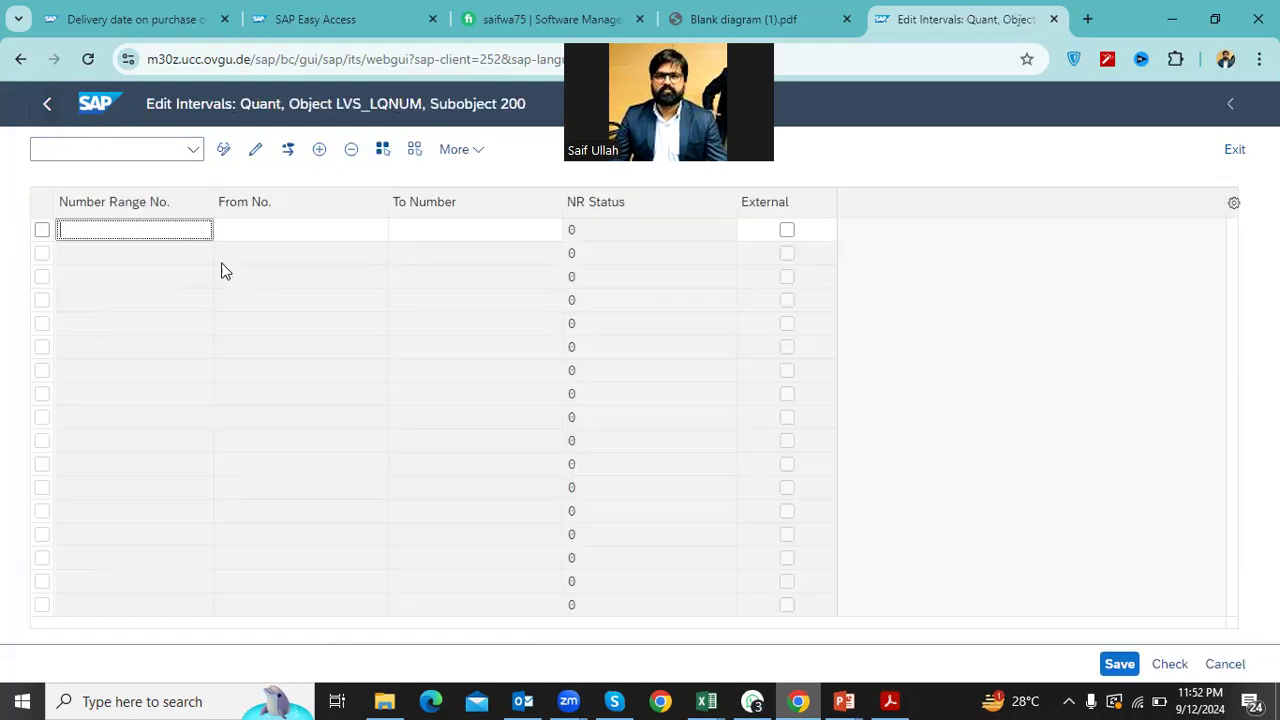
text(01)
key(Tab)
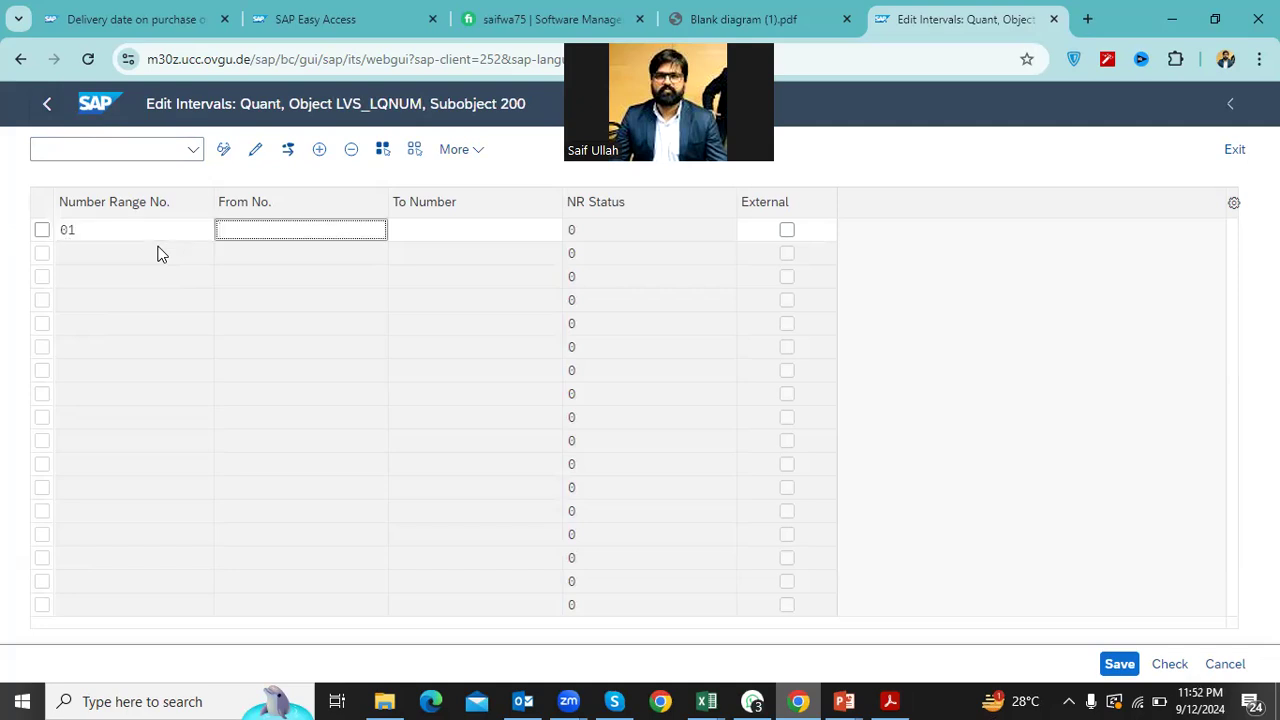
key(ctrl+v)
key(Tab)
key(ctrl+v)
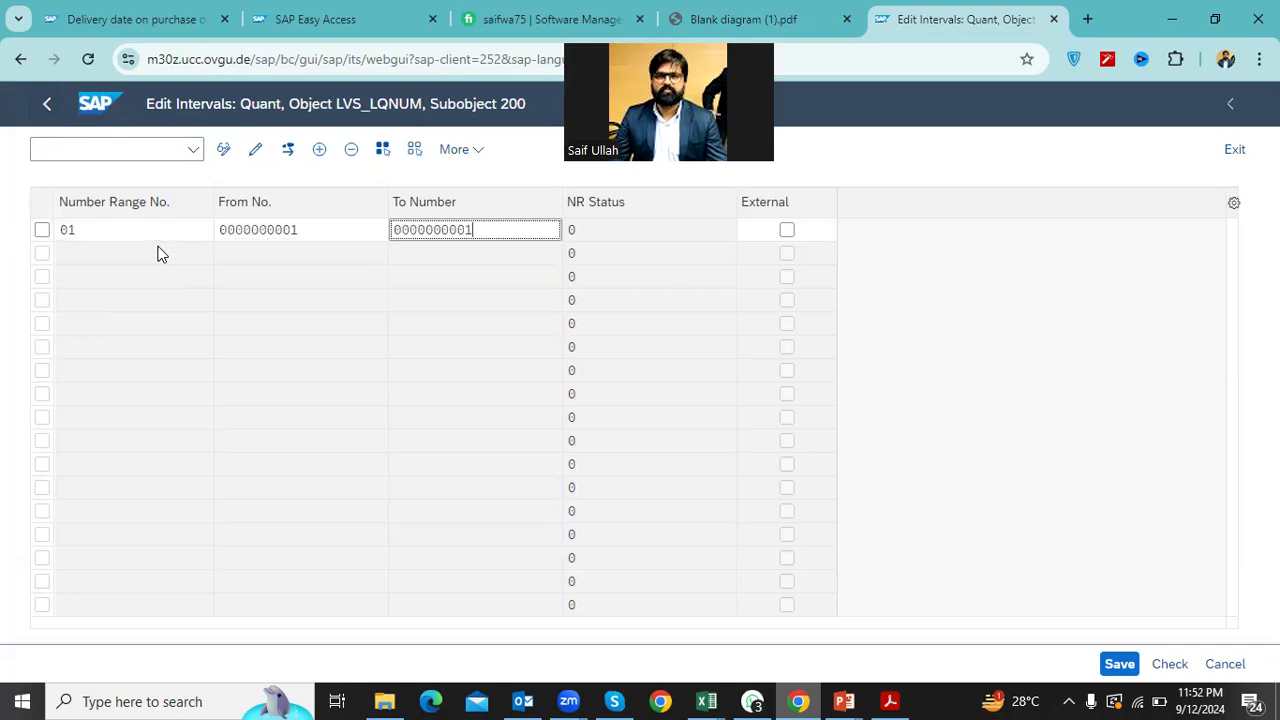
key(Home)
text(10)
Save the quant interval, accept the transport notice, and return to the number ranges overview
key(ctrl+s)
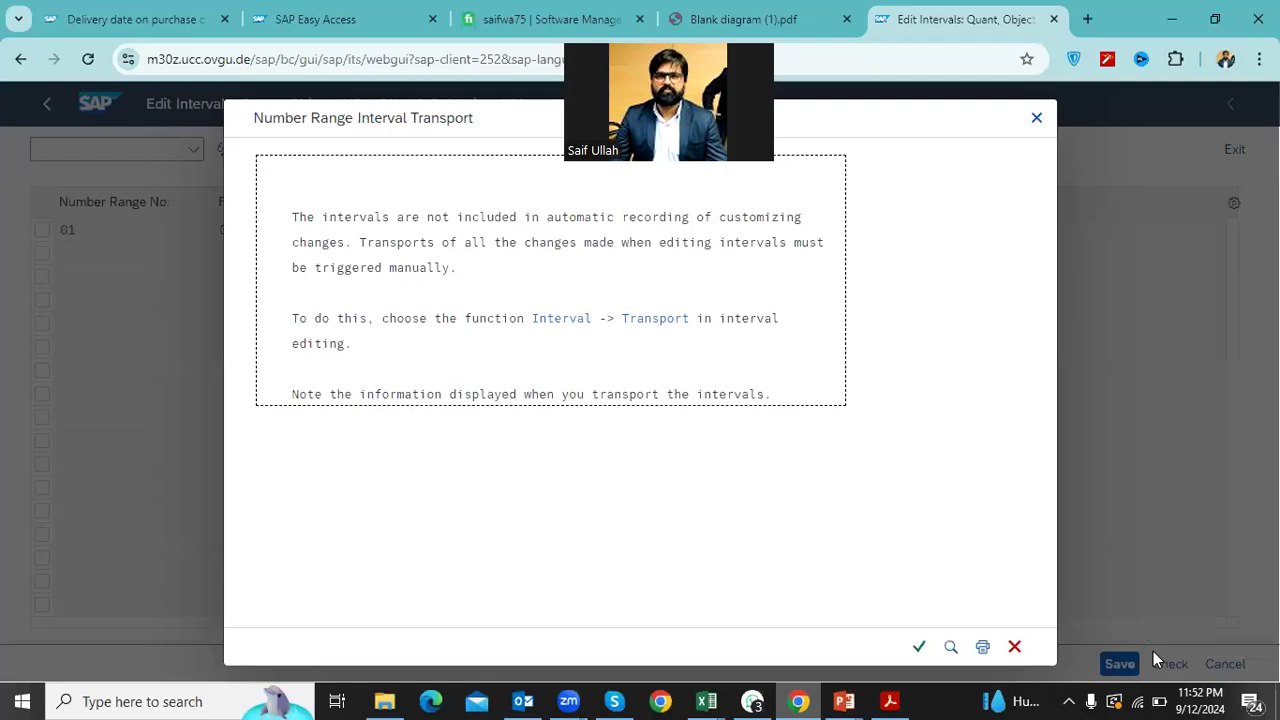
key(Return)
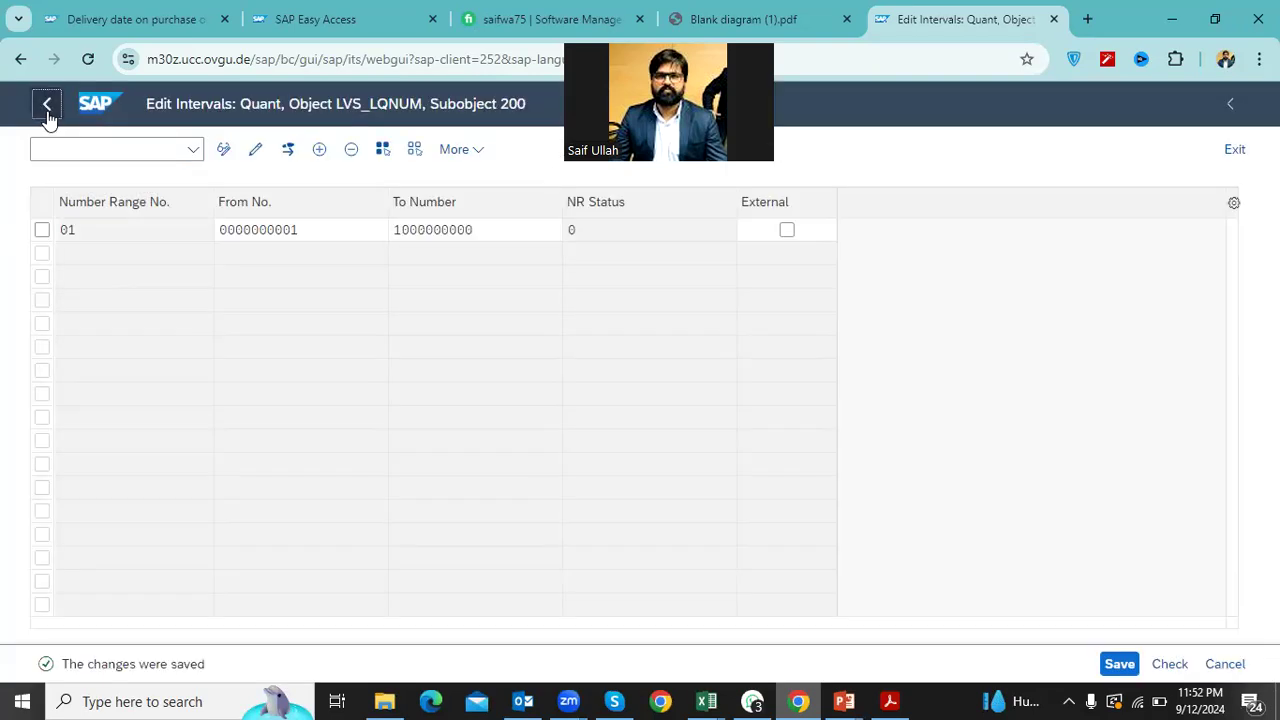
click(47, 112)
click(47, 108)
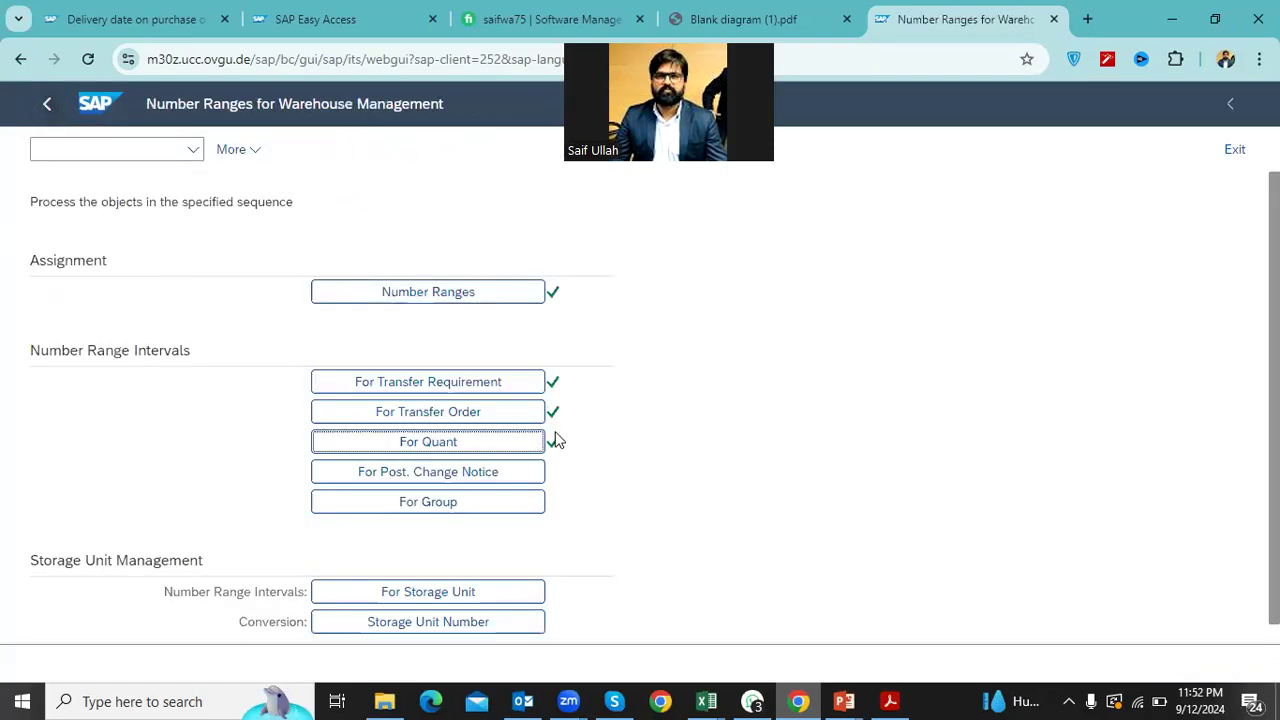
Open the posting change number ranges briefly and go back to the implementation guide
click(468, 486)
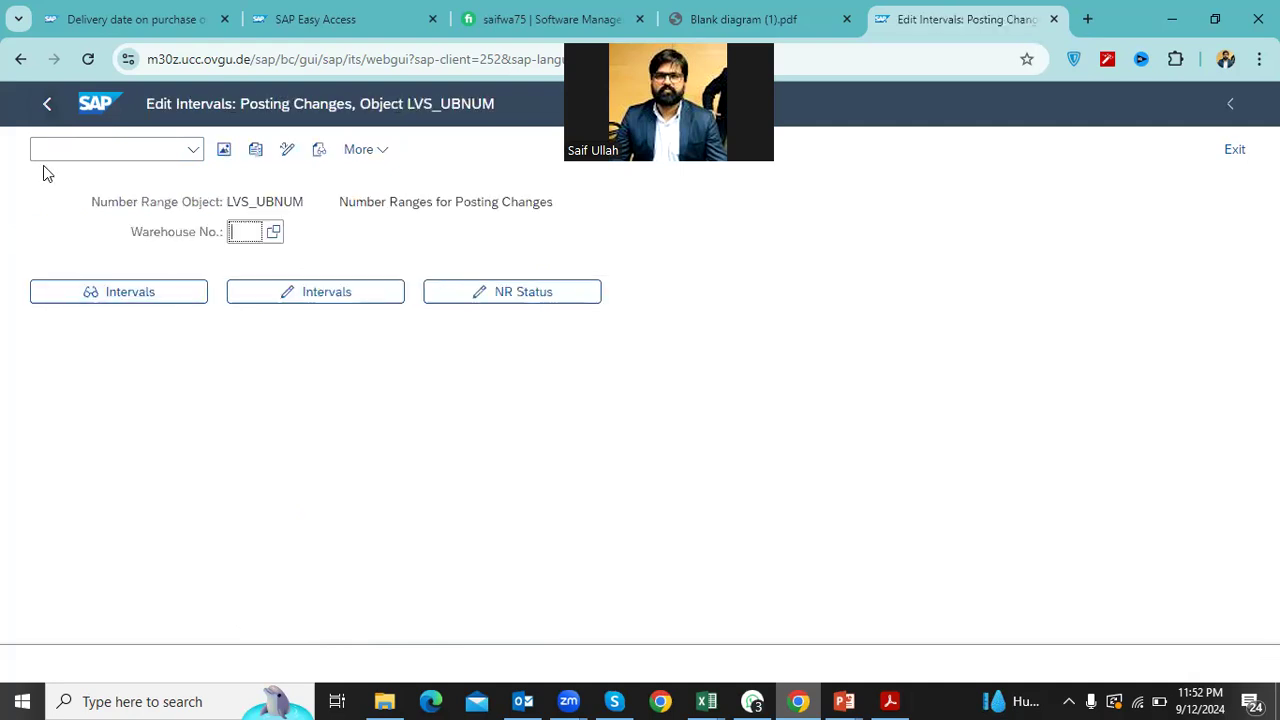
click(48, 104)
click(48, 104)
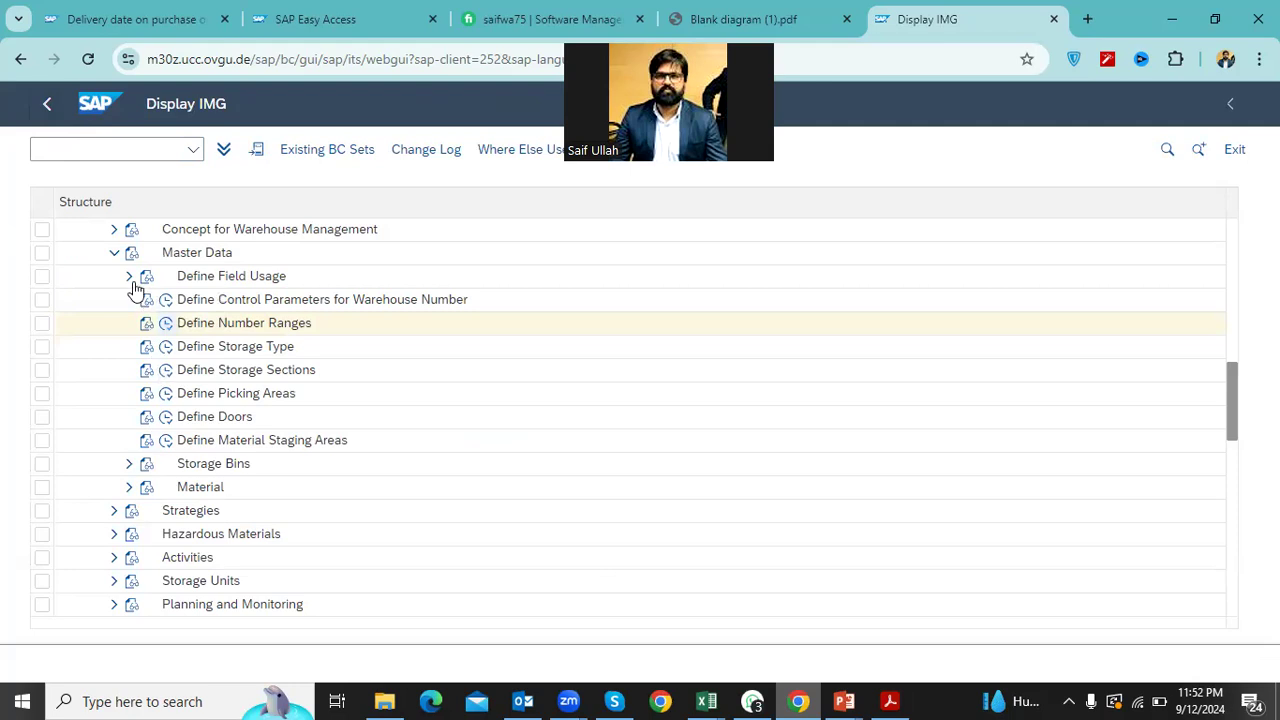
Collapse Master Data in the implementation guide and open Define Movement Types under Activities, Transfers
click(114, 254)
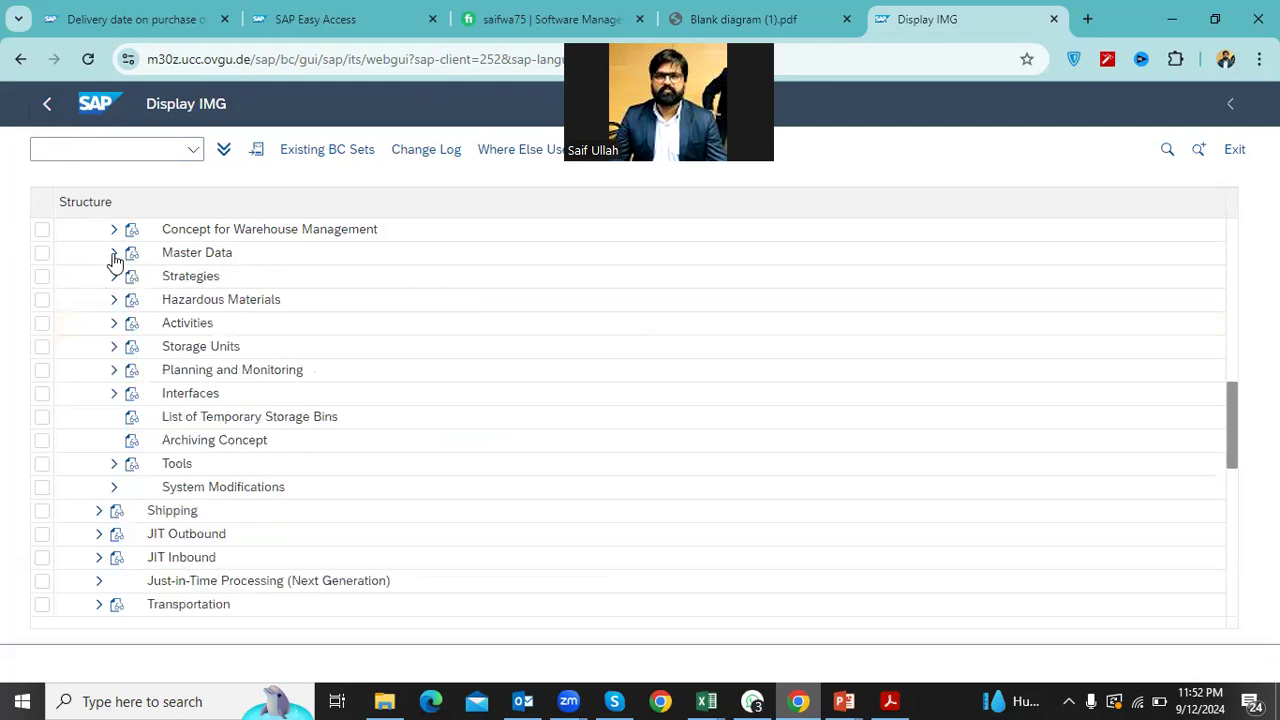
click(115, 323)
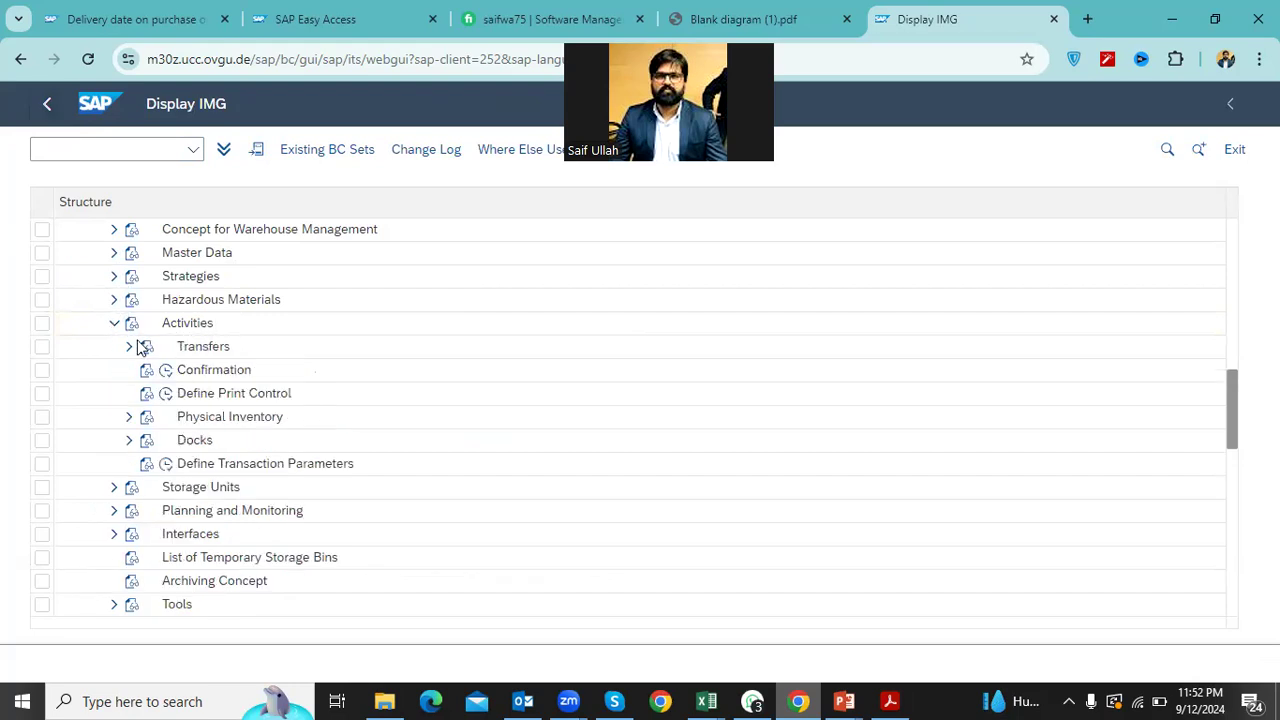
click(128, 347)
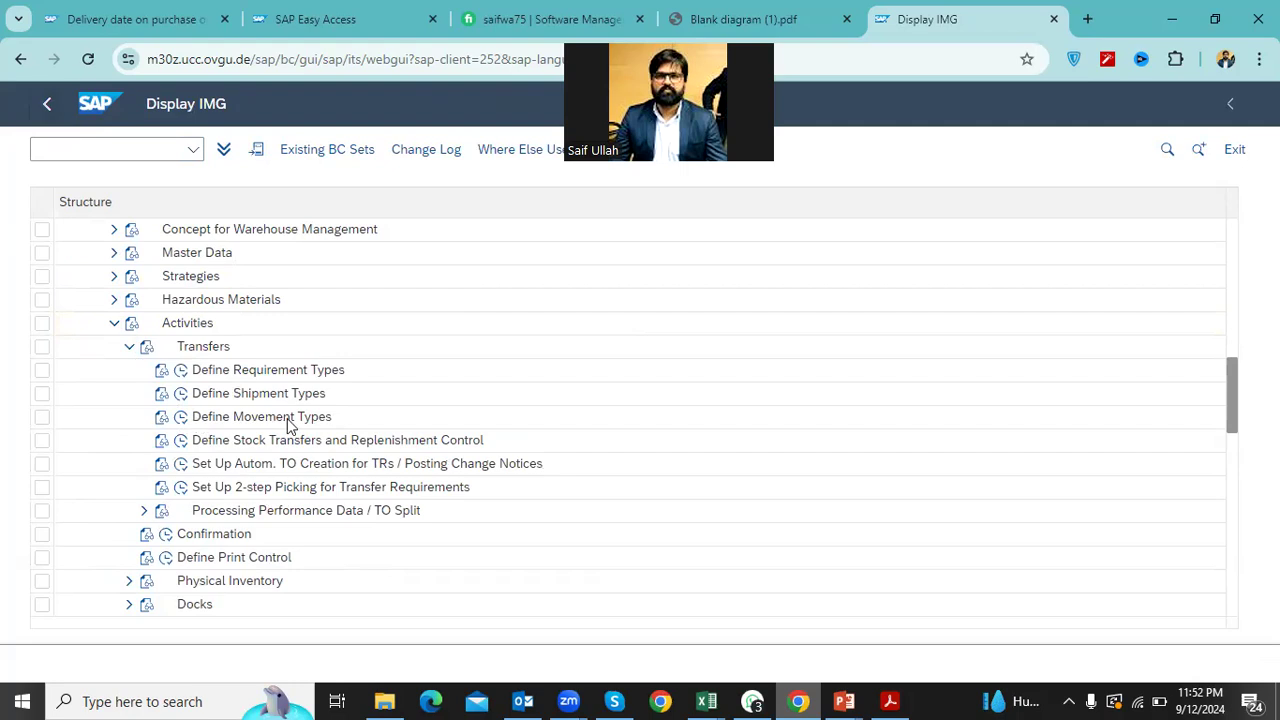
click(181, 422)
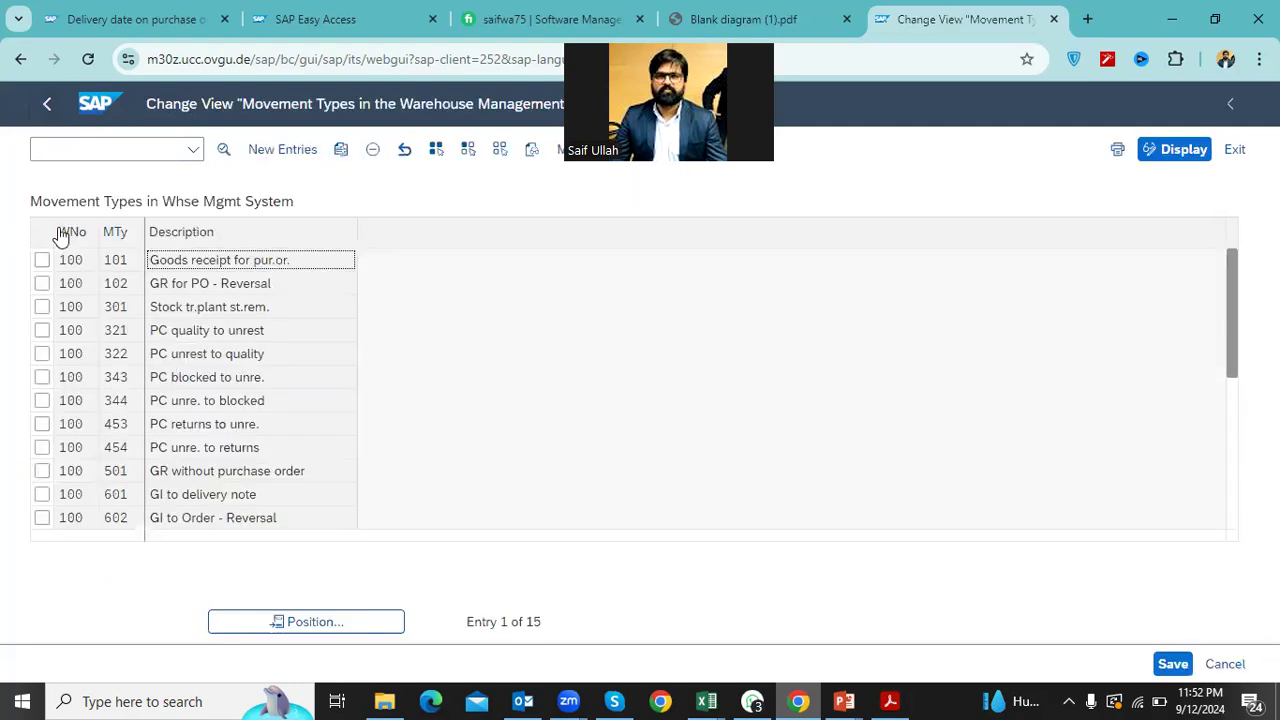
Select all movement types of warehouse 100 and try to copy them to warehouse 200, starting with movement type 101
click(436, 150)
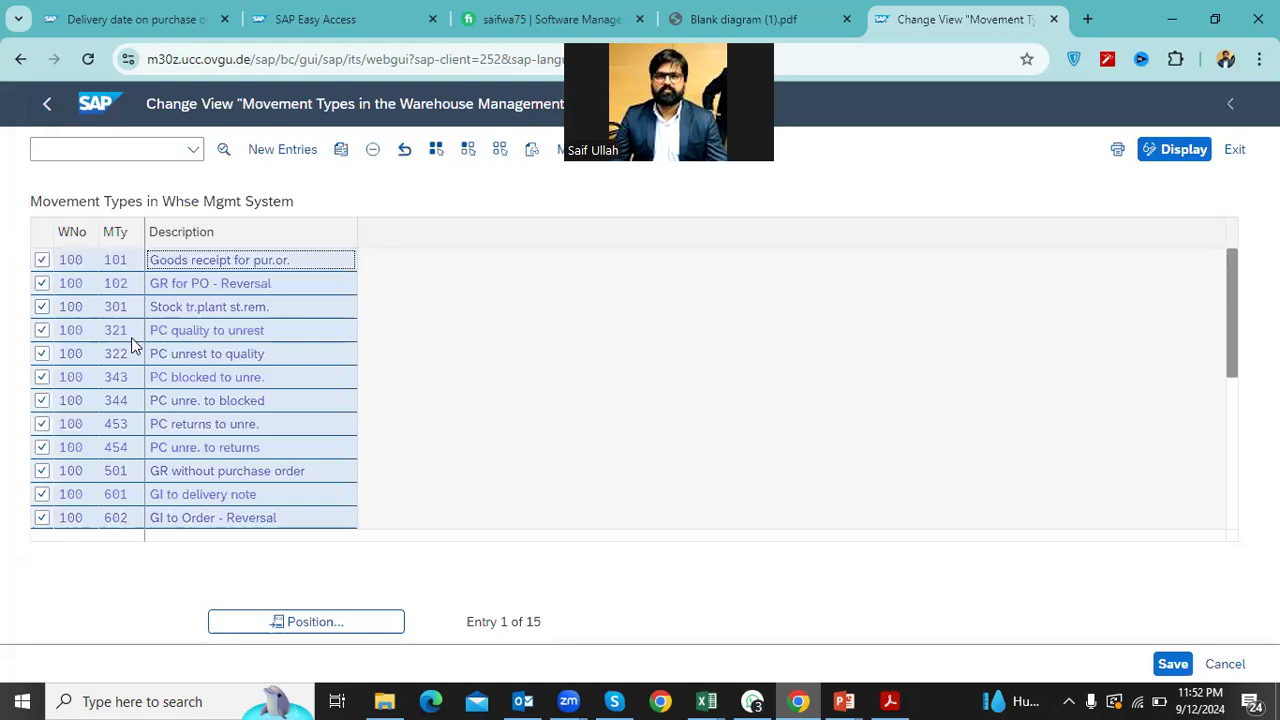
scroll(133, 500, down, 5)
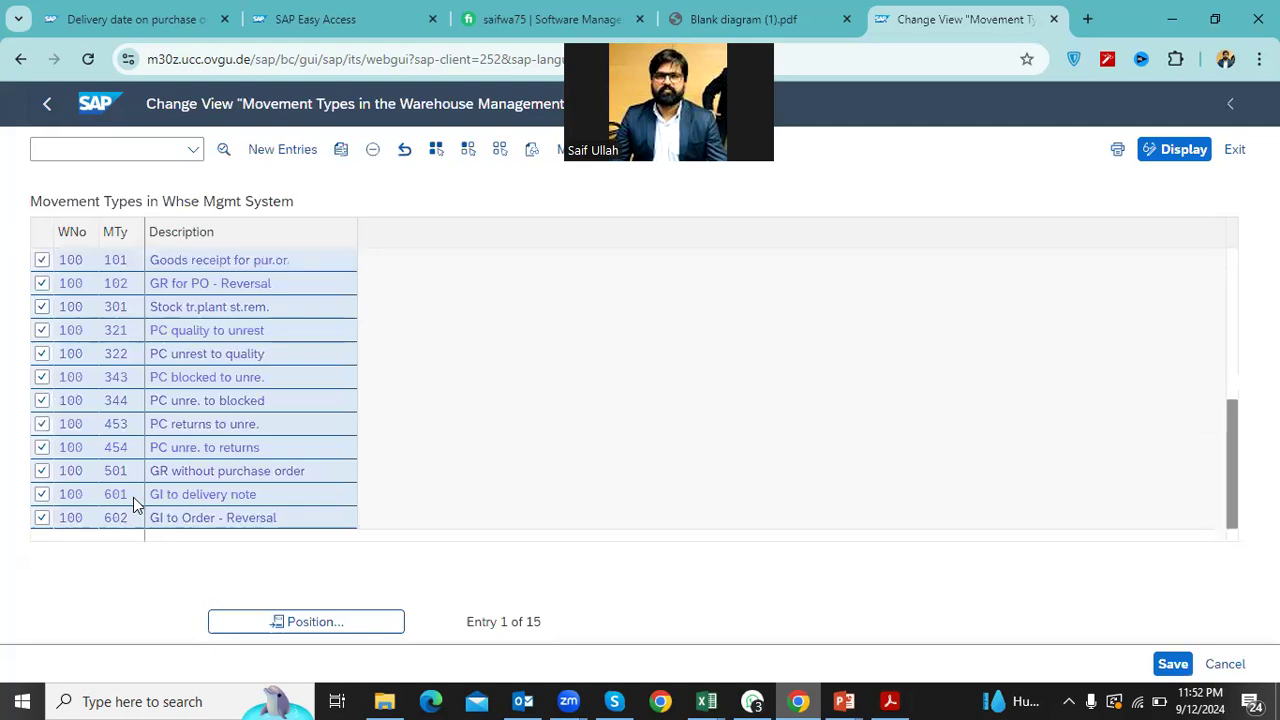
scroll(133, 500, down, 3)
click(341, 150)
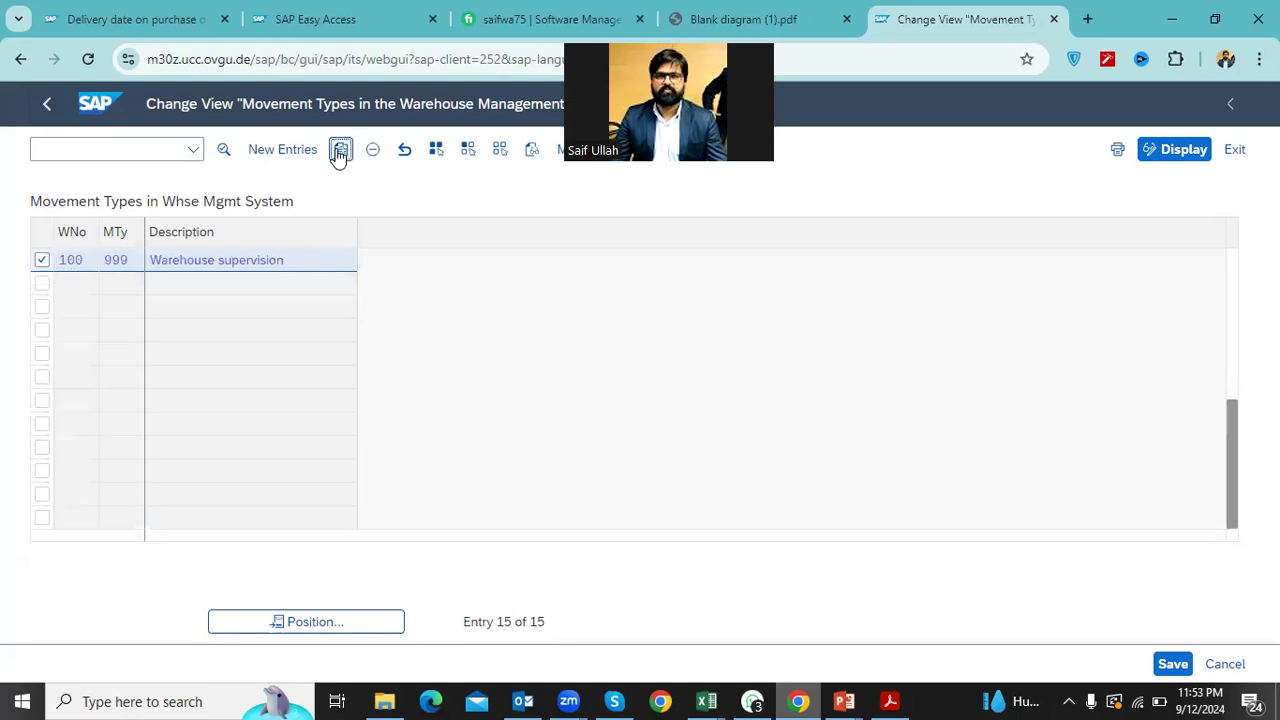
text(200)
key(Return)
Clear the shipment type and requirement type of movement type 101, reset its warehouse number to 100, and skip this entry
text(2)
key(BackSpace)
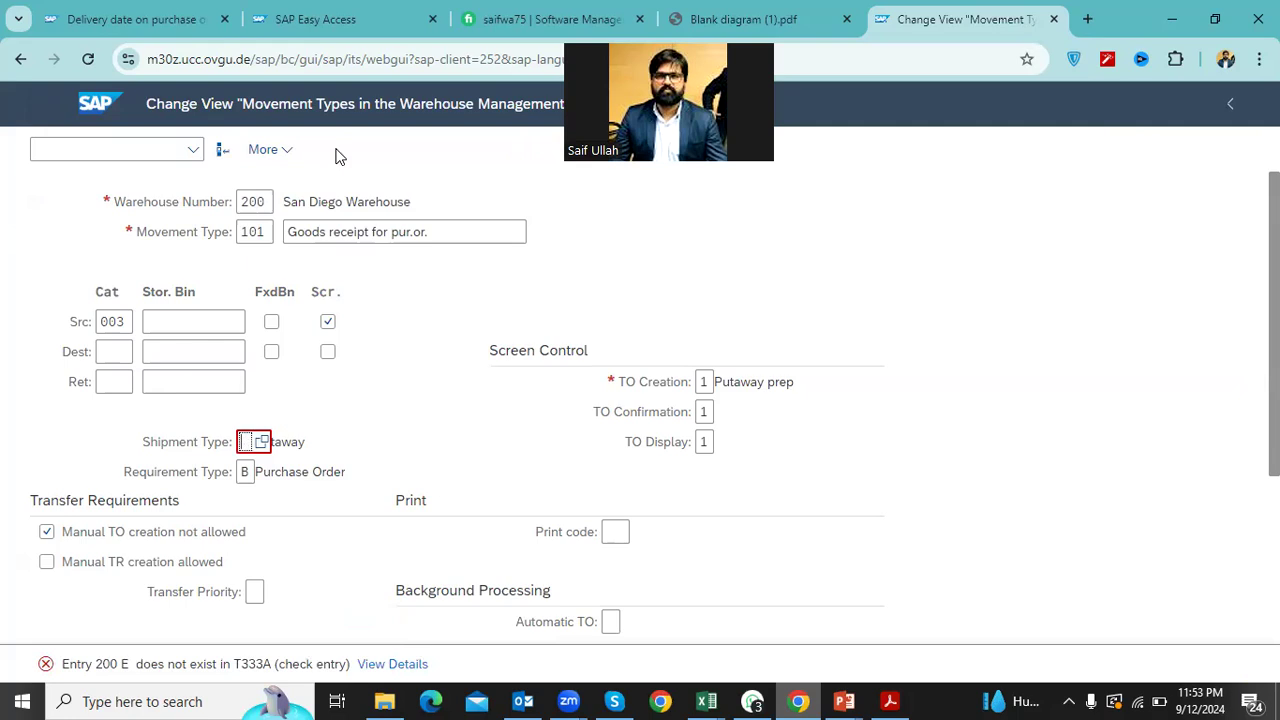
key(Return)
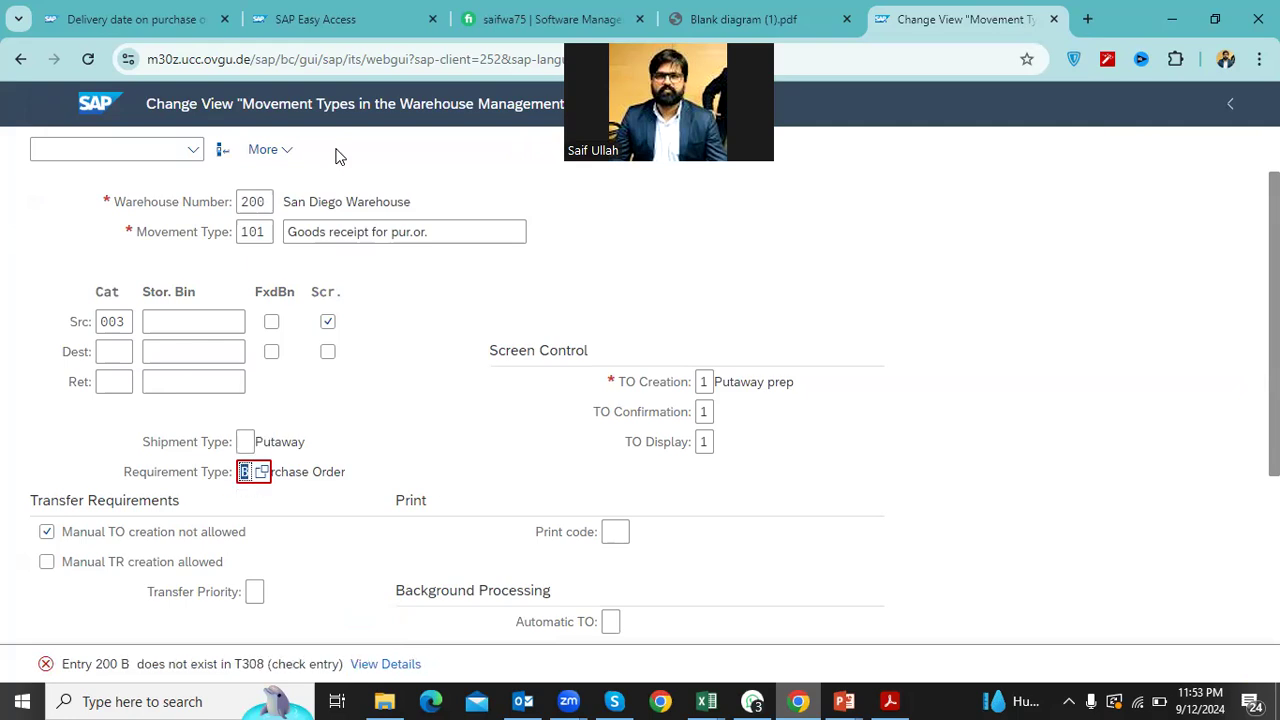
key(BackSpace)
key(Return)
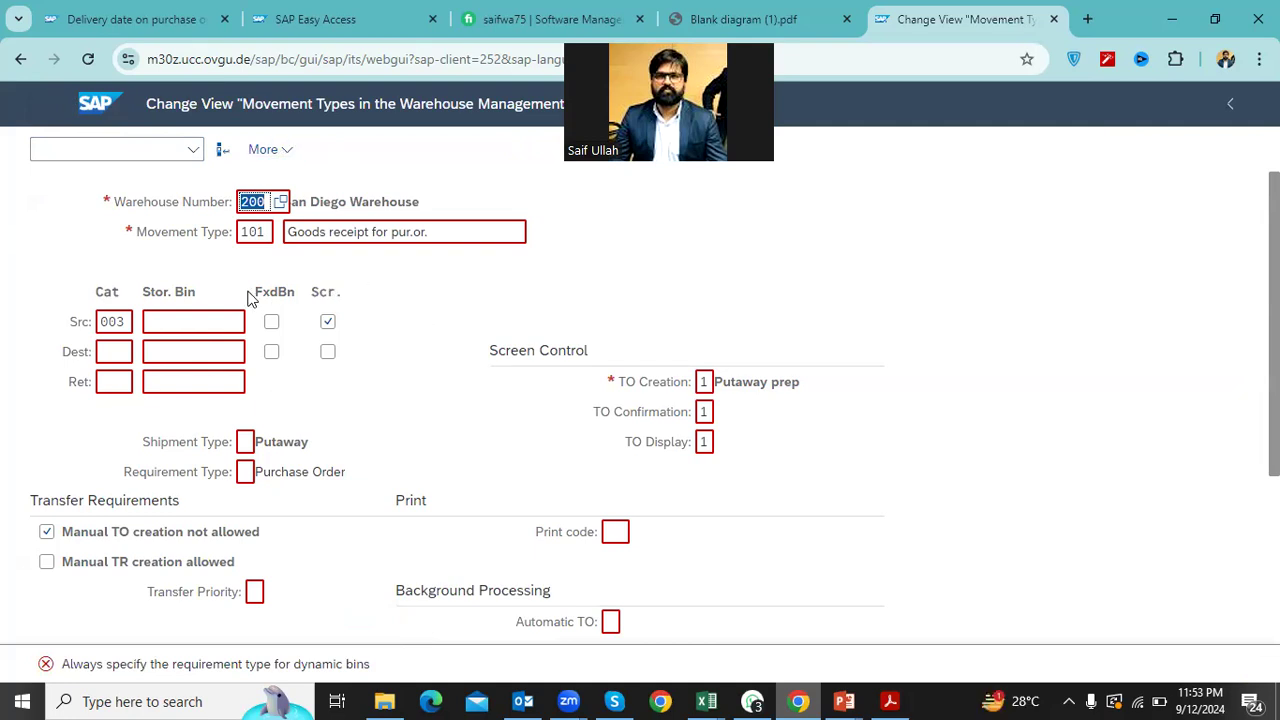
text(100)
key(shift+Home)
click(224, 153)
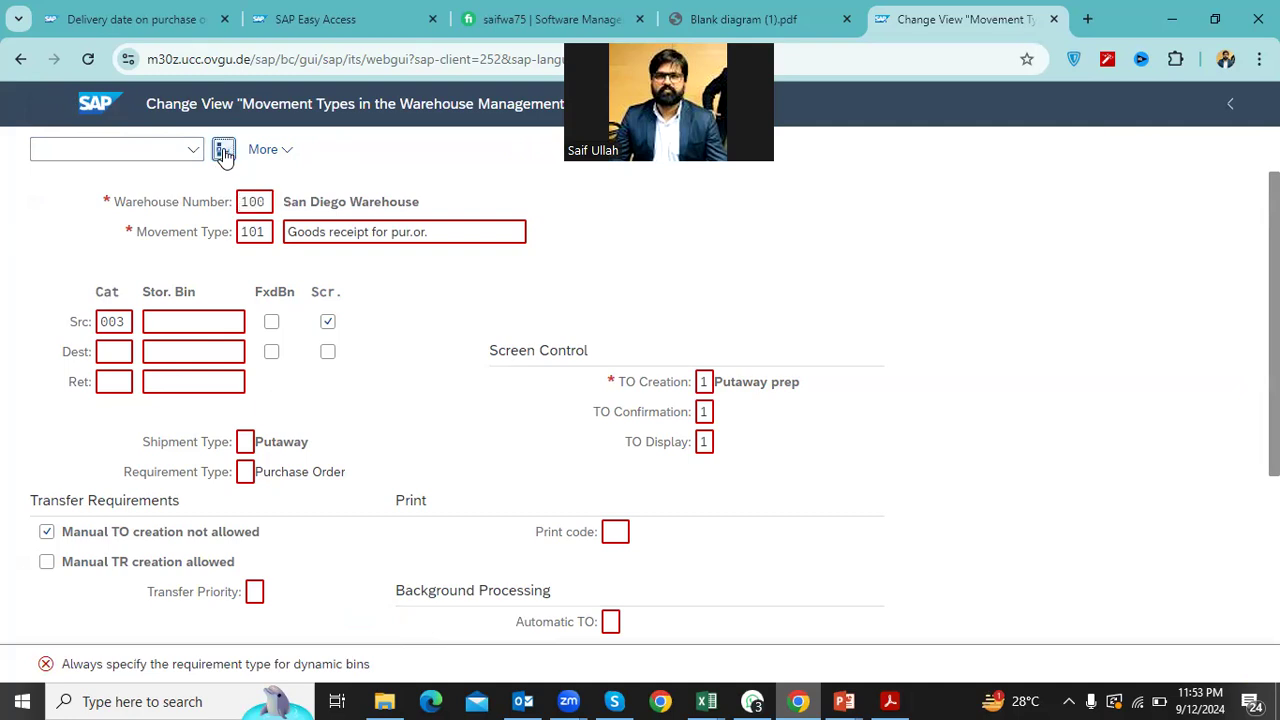
Try to copy movement type 102 to warehouse 200, looking up warehouse 100's requirement types and choosing B, Purchase Order
text(200)
key(Return)
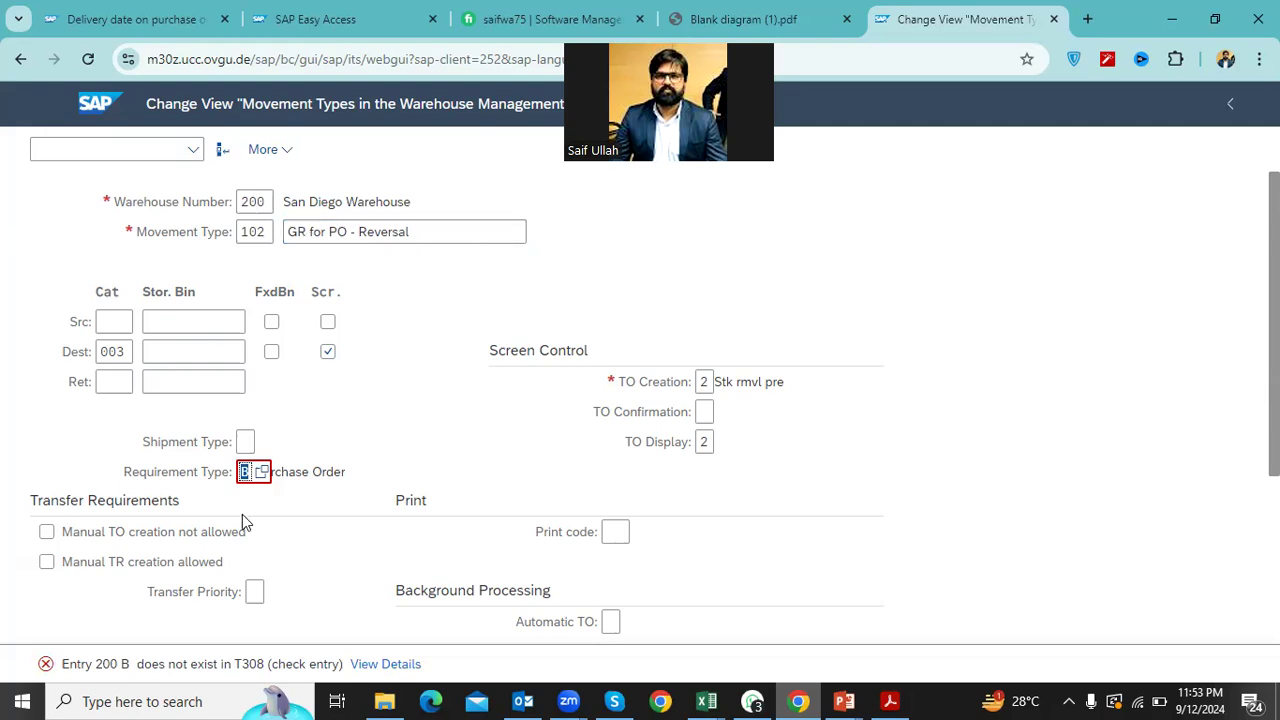
click(262, 476)
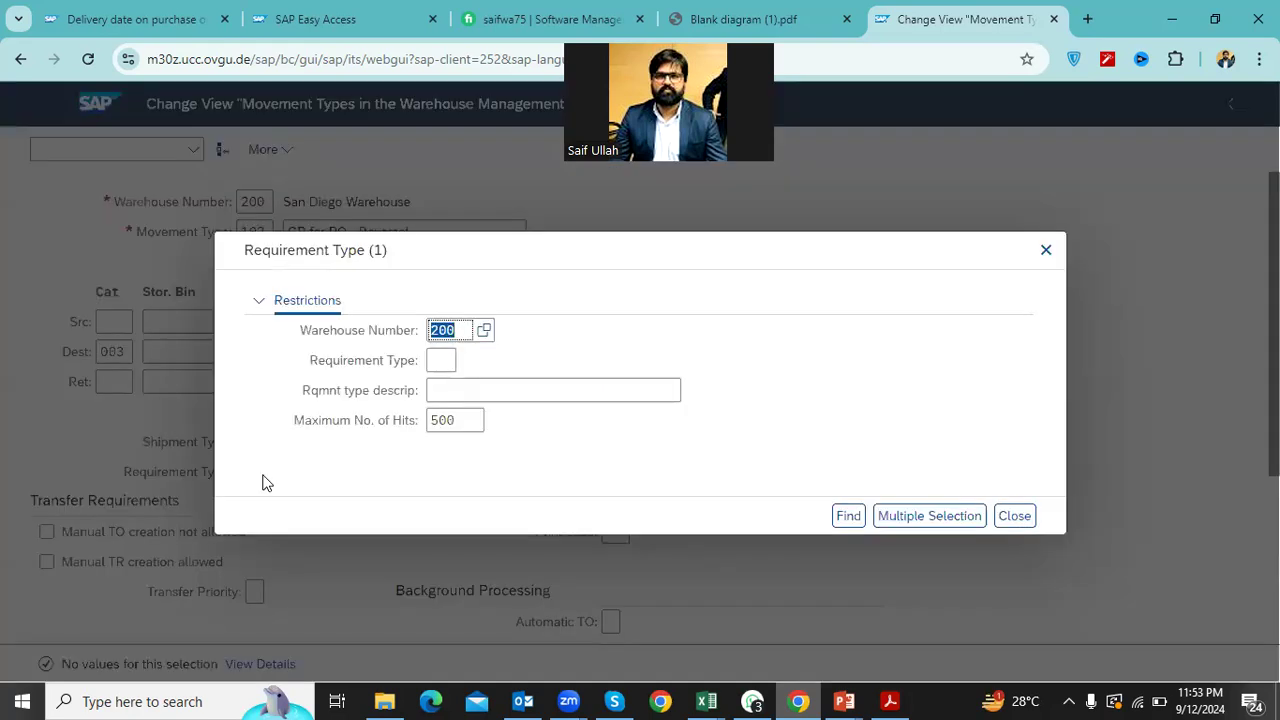
text(100)
key(Return)
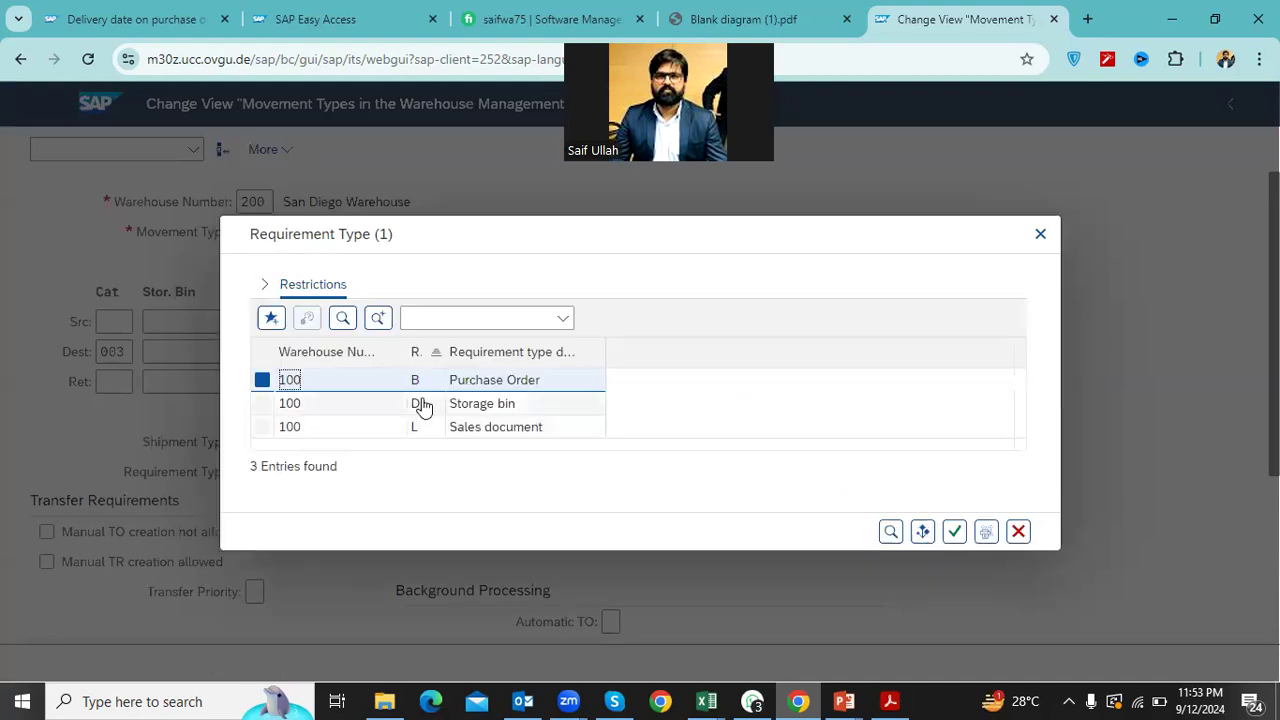
click(420, 391)
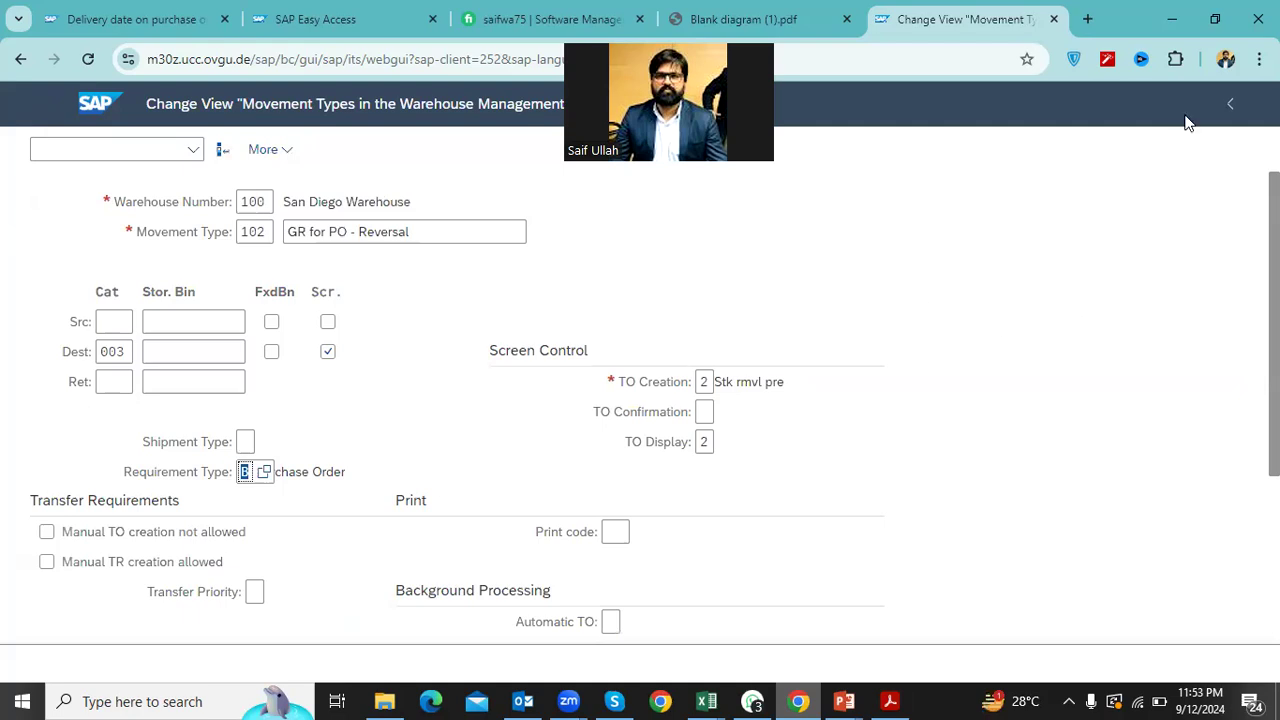
Skip the remaining entries to abandon copying the movement types, and return to the implementation guide
click(1228, 112)
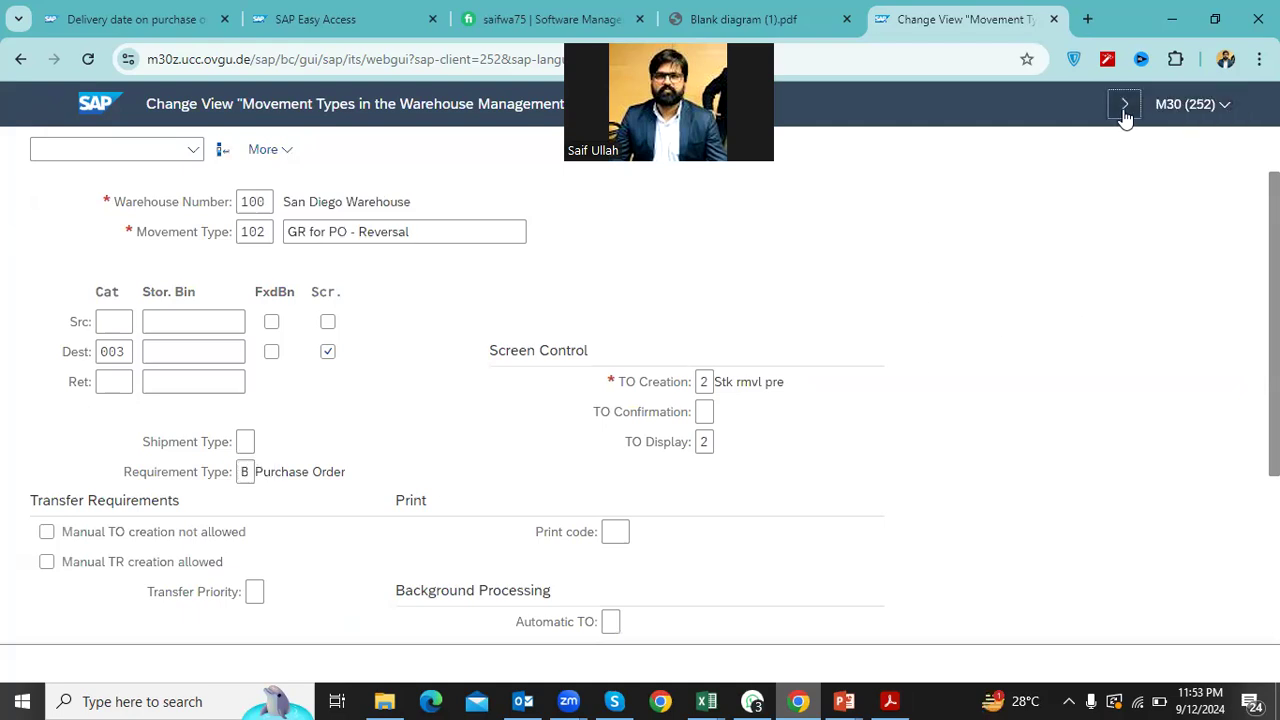
click(217, 150)
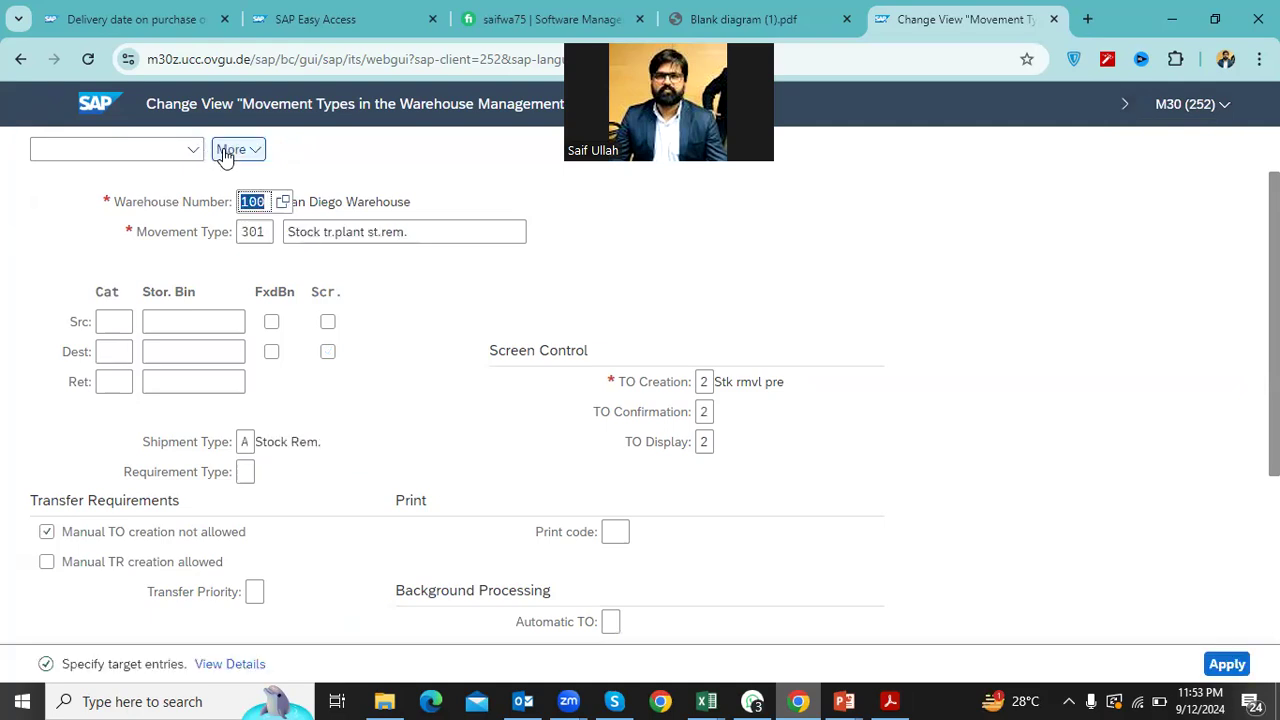
click(224, 155)
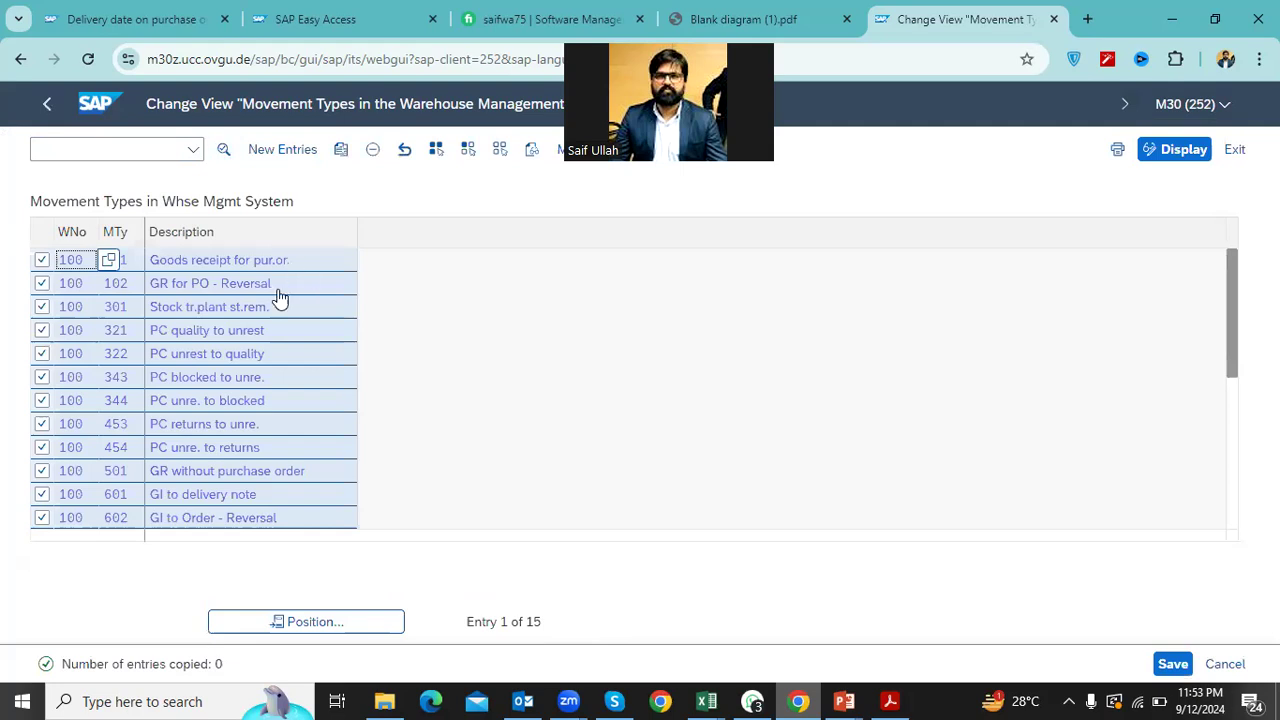
click(47, 106)
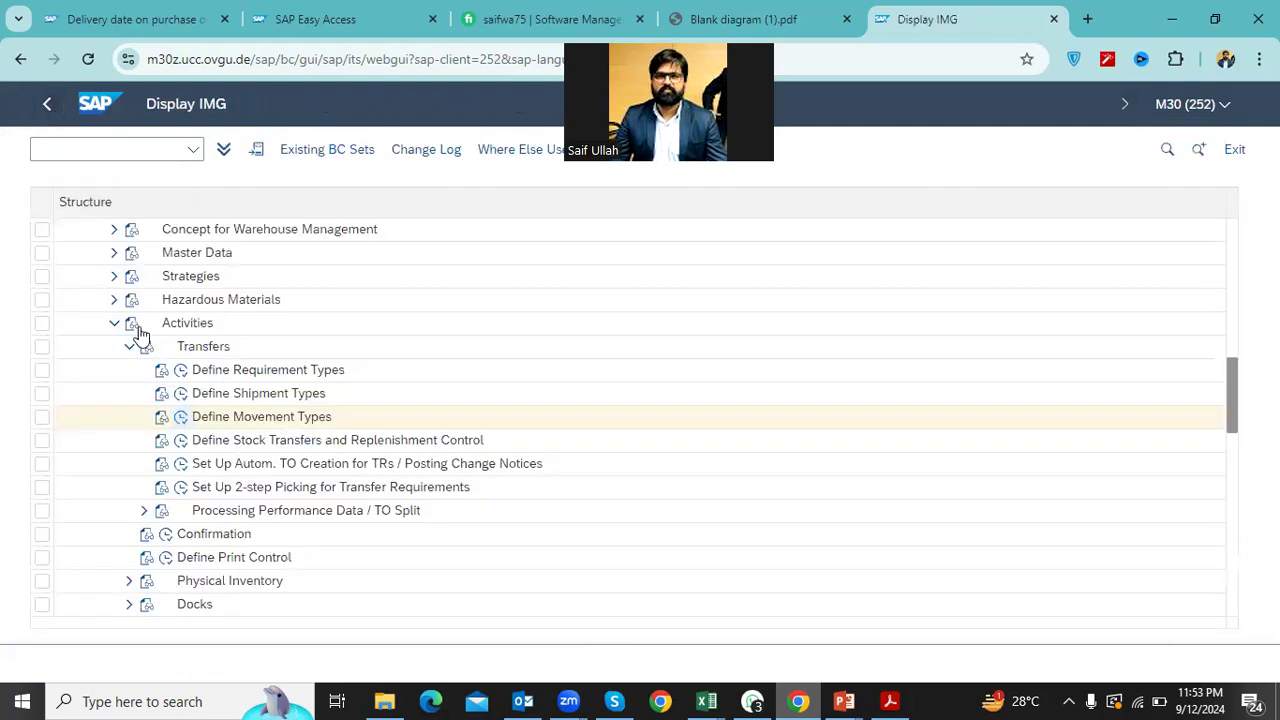
scroll(225, 463, down, 10)
scroll(225, 463, up, 20)
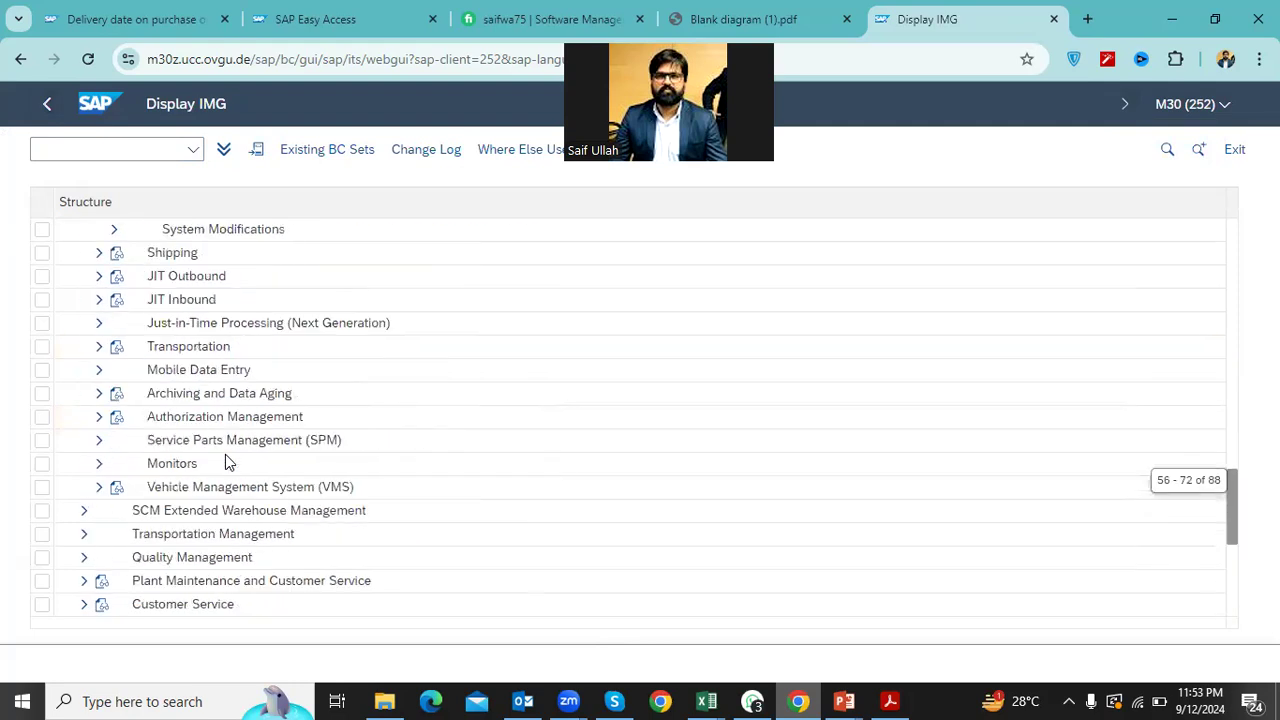